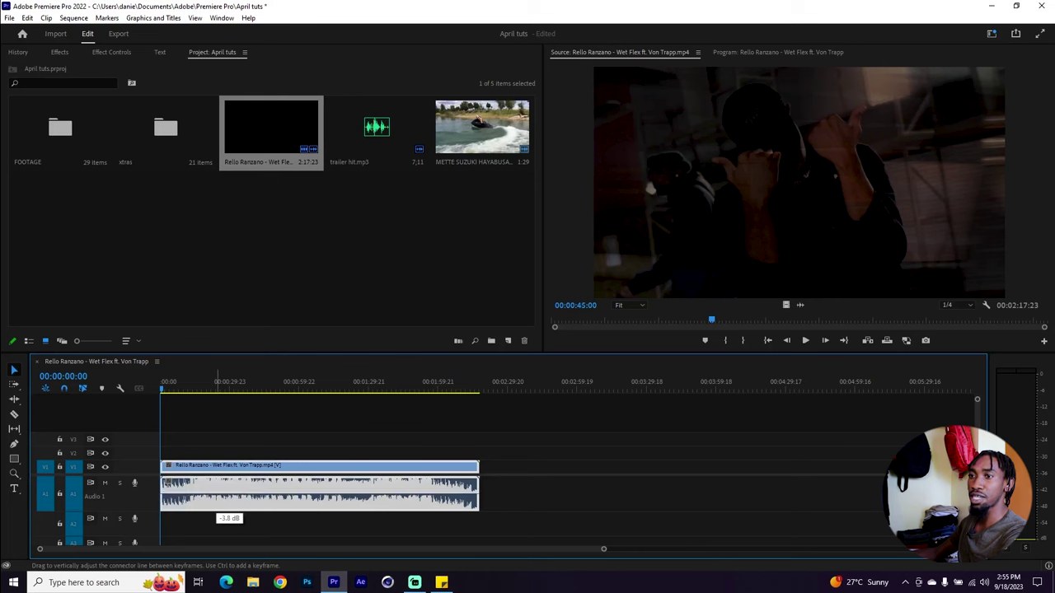
# - Play the music video sequence from the beginning to about 00:00:30 to review its opening
pyautogui.scroll(3, 194, 451)
pyautogui.scroll(1, 212, 439)
pyautogui.click(280, 438)
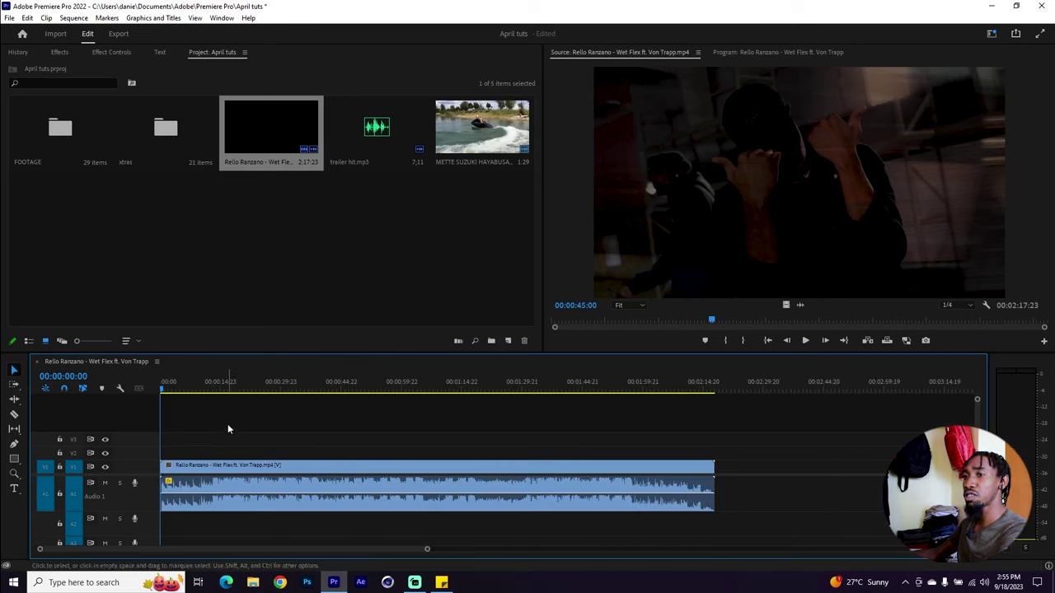
pyautogui.press('space')
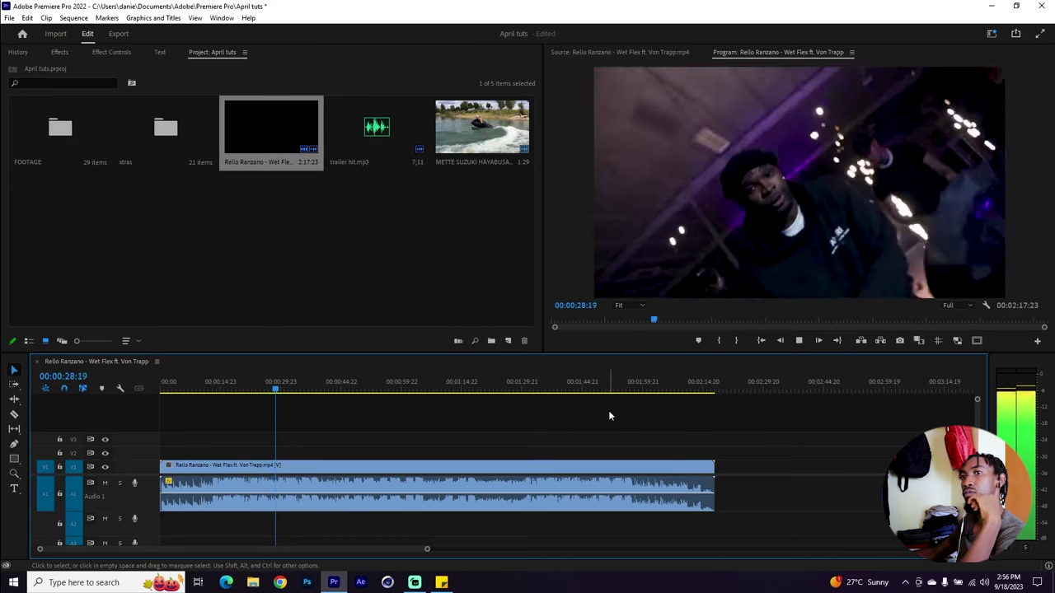
pyautogui.press('space')
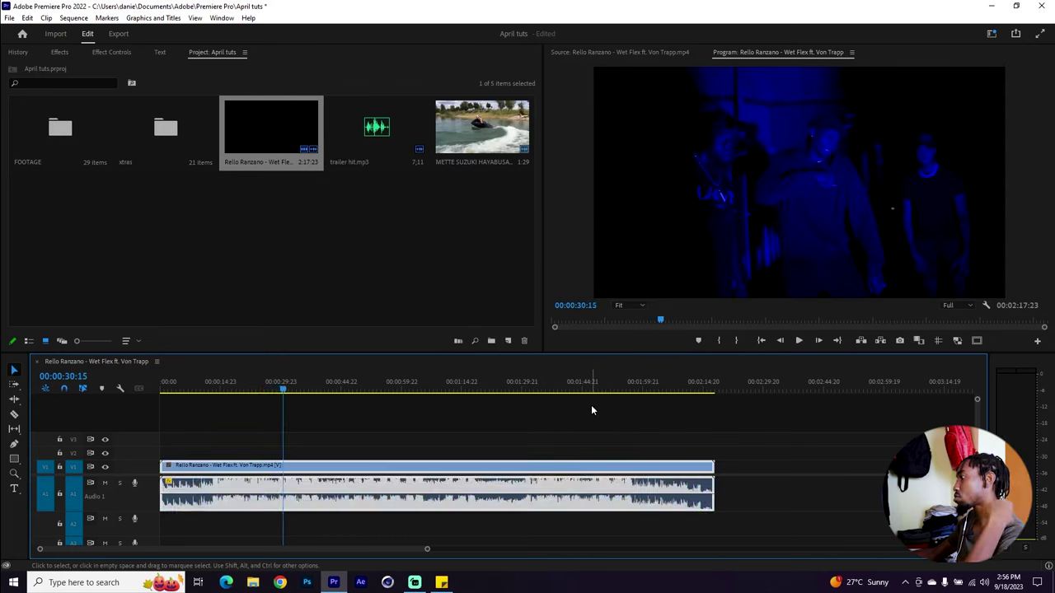
# - Split the music video clip on the timeline at 00:00:11:03
pyautogui.press('=')
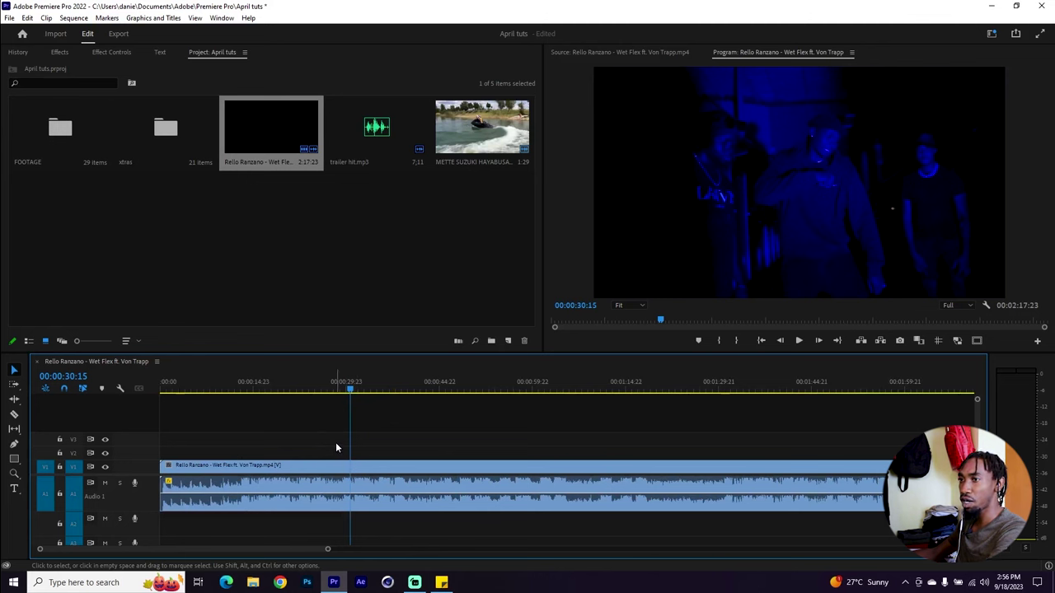
pyautogui.moveTo(245, 388); pyautogui.dragTo(233, 388)
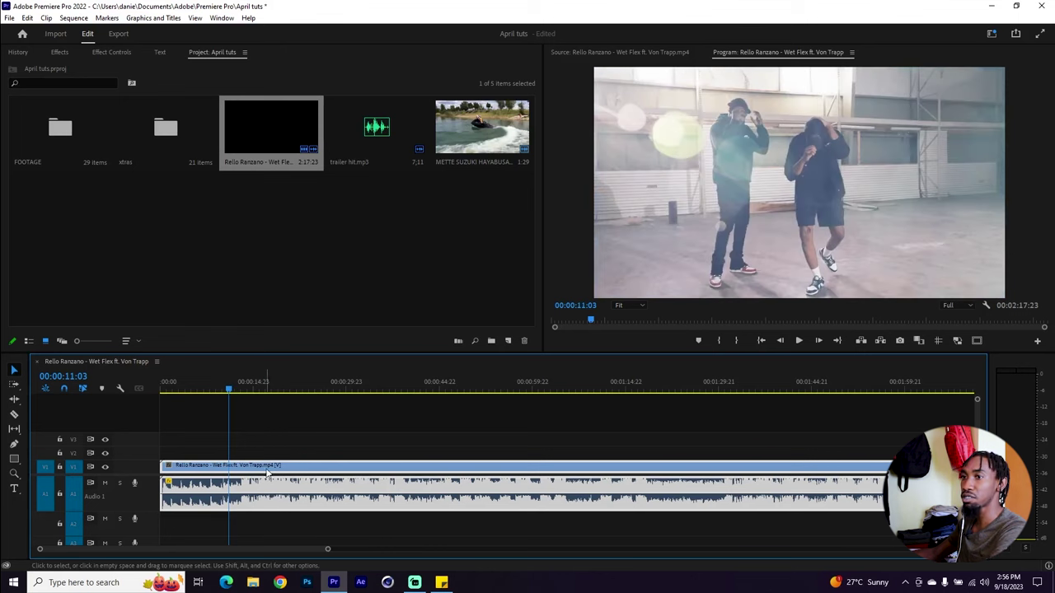
pyautogui.hotkey('ctrl', 'k')
# - Move the long clip after the cut further along the timeline to start at about 00:01:35, separating it from the opening section
pyautogui.click(332, 477)
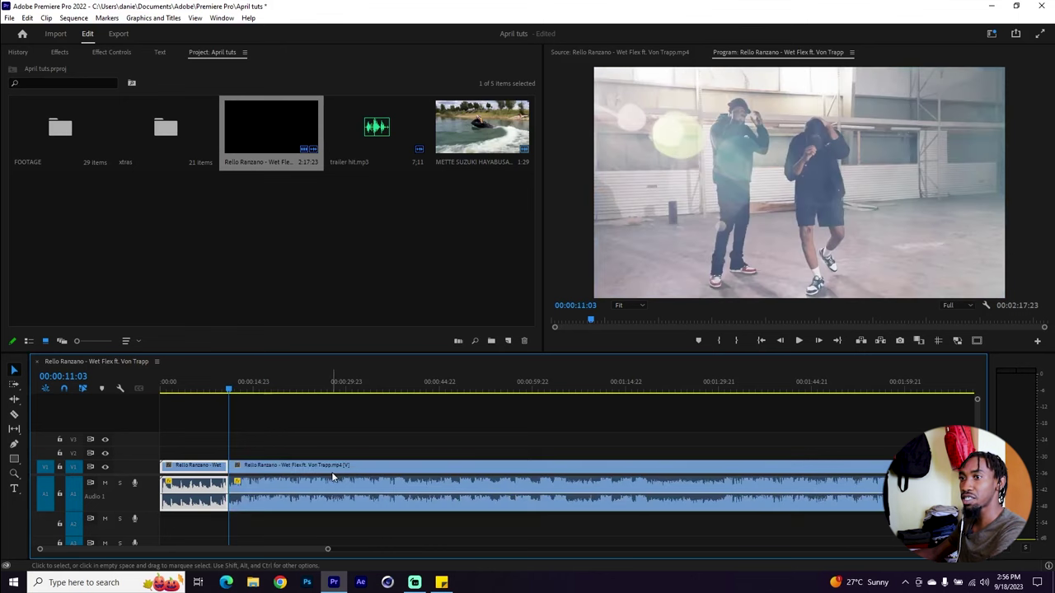
pyautogui.press('-')
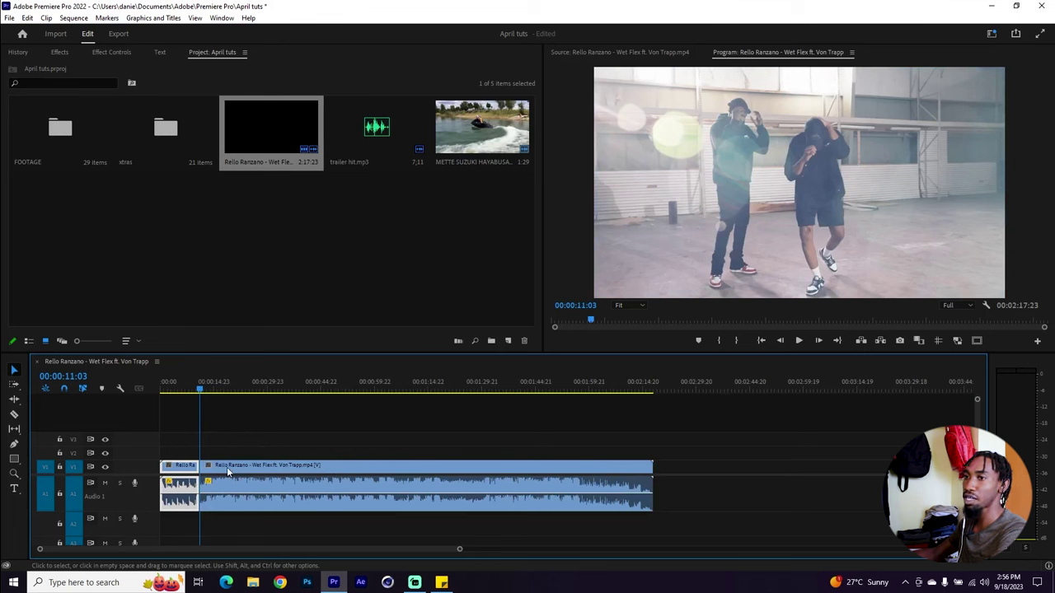
pyautogui.press('=')
pyautogui.press('-')
pyautogui.moveTo(219, 468); pyautogui.dragTo(530, 469)
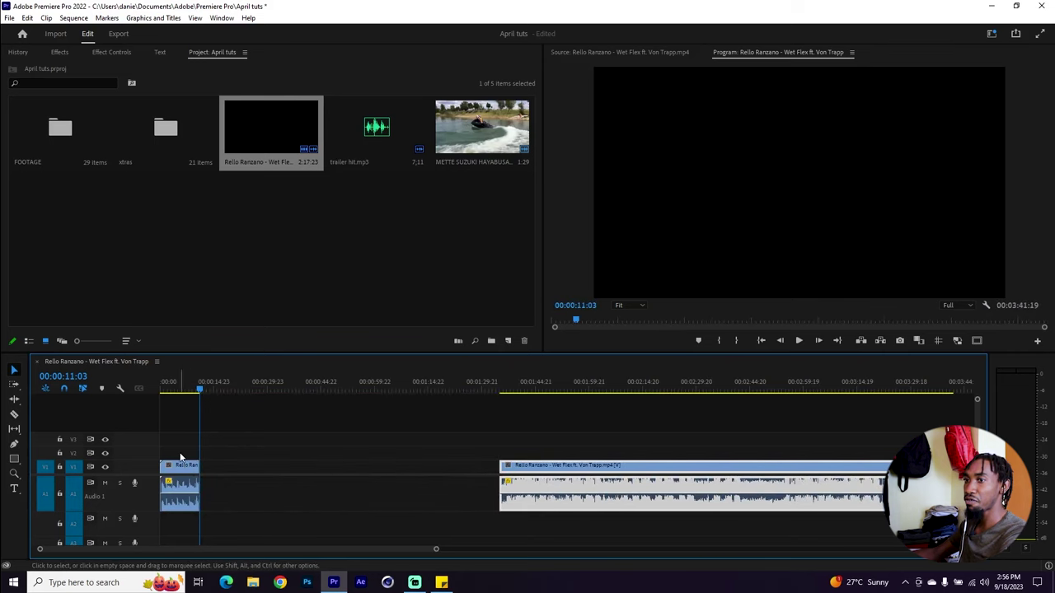
# - Play the isolated opening clip from near its start and park the playhead at 00:00:03:06
pyautogui.press('=')
pyautogui.press('=')
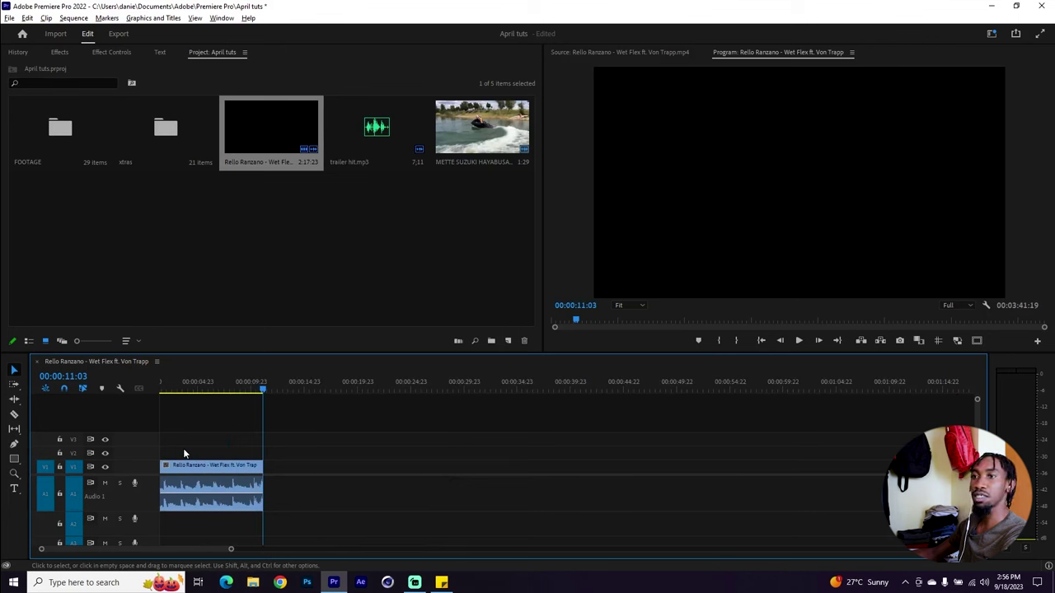
pyautogui.press('=')
pyautogui.click(171, 385)
pyautogui.press('space')
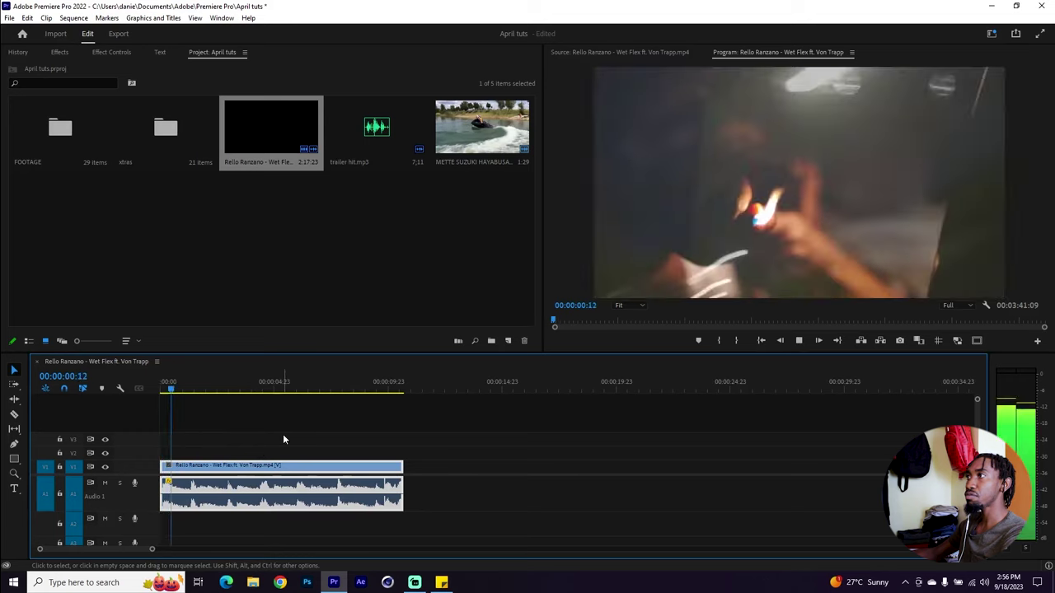
pyautogui.press('-')
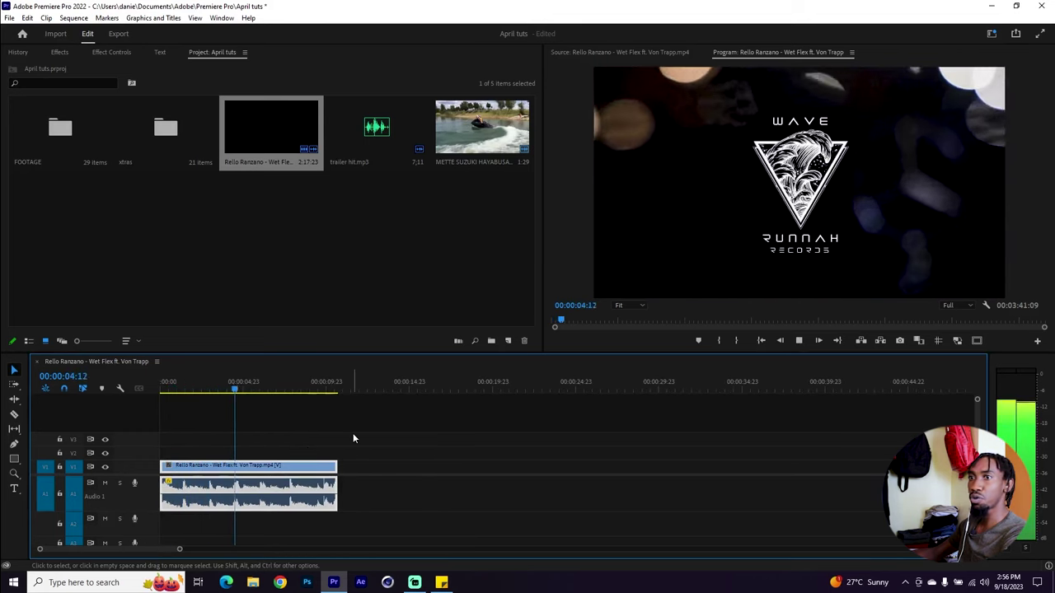
pyautogui.press('space')
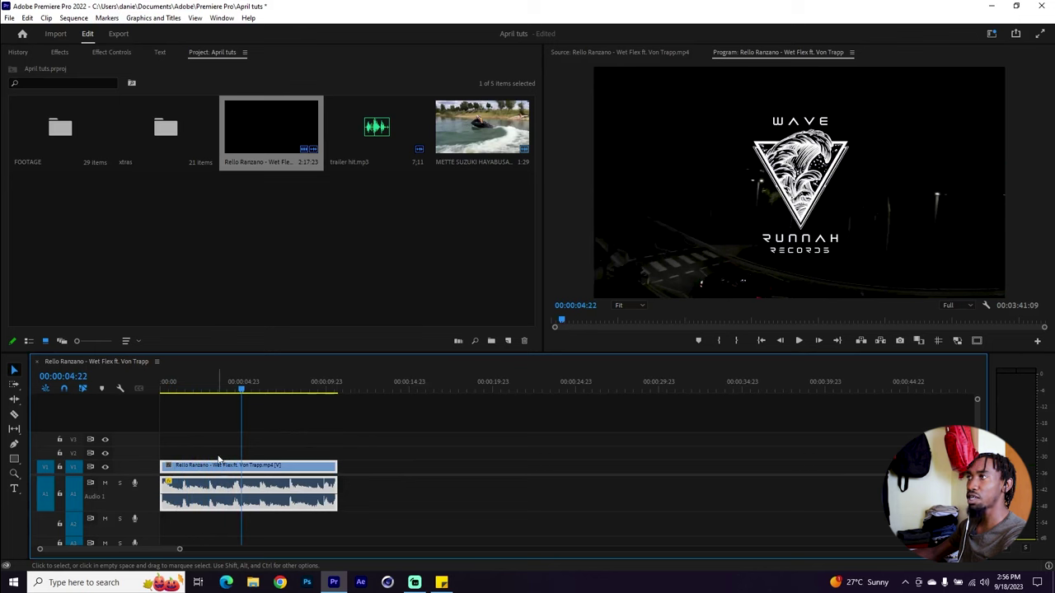
pyautogui.moveTo(244, 386); pyautogui.dragTo(214, 387)
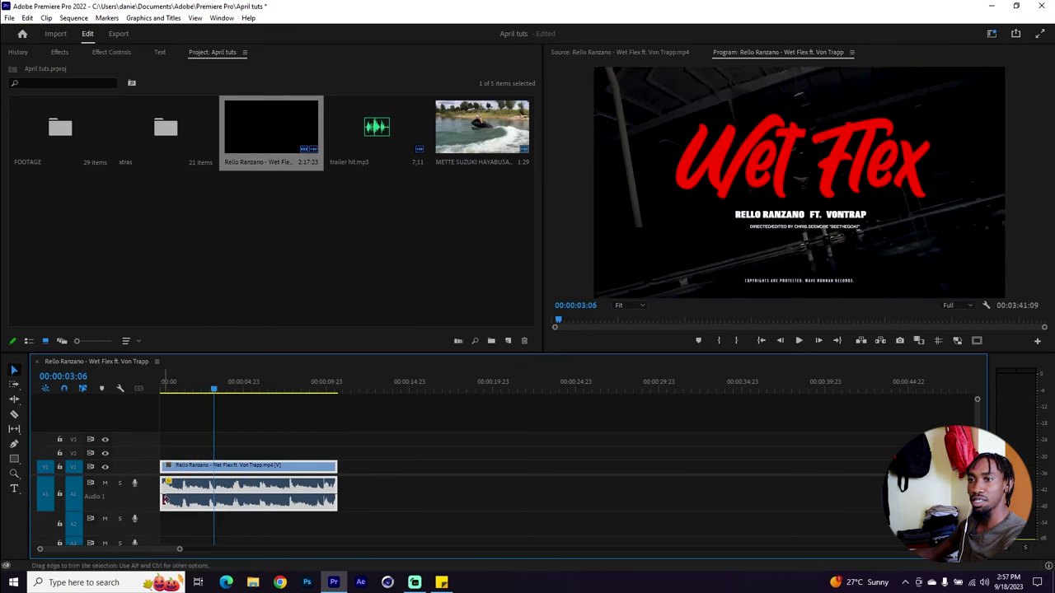
pyautogui.doubleClick(147, 491)
pyautogui.doubleClick(147, 491)
pyautogui.doubleClick(146, 492)
pyautogui.doubleClick(147, 492)
pyautogui.scroll(3, 149, 498)
pyautogui.scroll(-3, 149, 498)
pyautogui.scroll(3, 150, 498)
pyautogui.scroll(-3, 149, 498)
pyautogui.scroll(4, 149, 498)
pyautogui.scroll(-1, 149, 497)
pyautogui.doubleClick(149, 493)
pyautogui.doubleClick(149, 493)
pyautogui.doubleClick(151, 493)
# - Add volume keyframes to the opening clip's audio at 00:00:03:06 and about 00:00:05:19, lowering the second to -31.0 dB
pyautogui.click(216, 498)
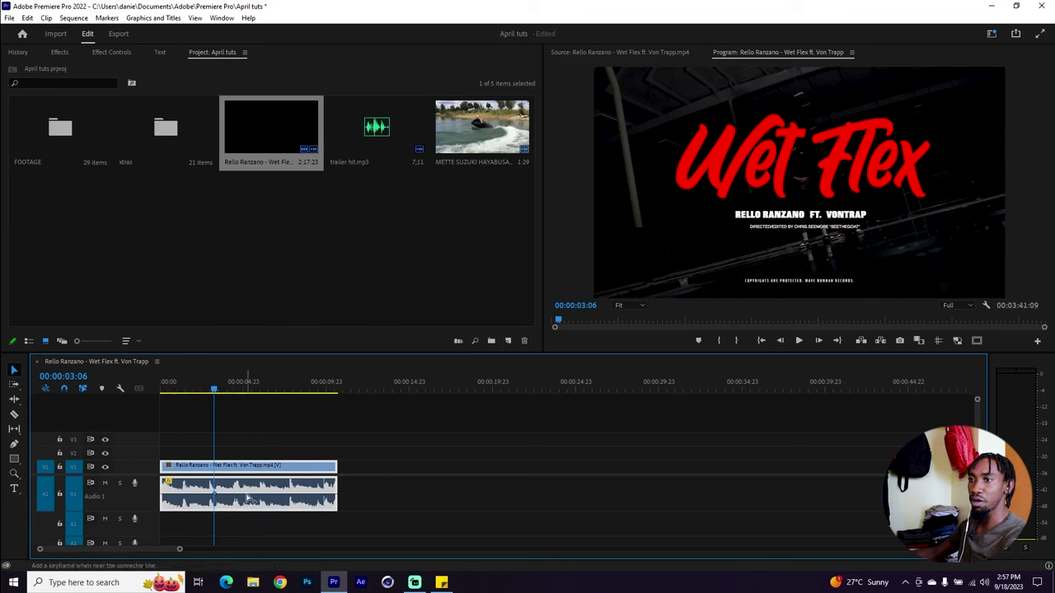
pyautogui.moveTo(248, 494); pyautogui.dragTo(253, 498)
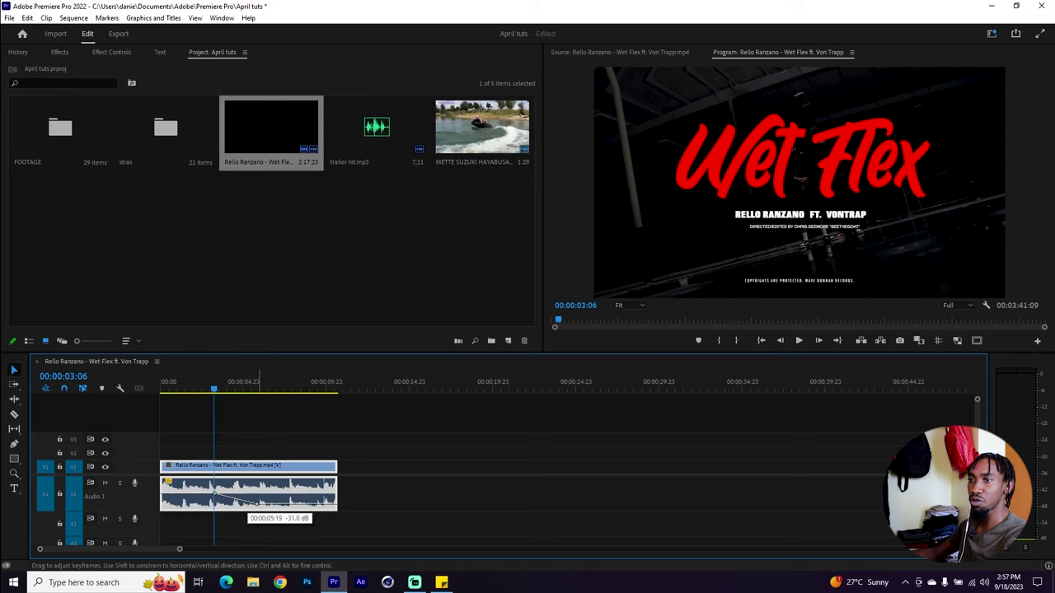
pyautogui.moveTo(262, 504); pyautogui.dragTo(262, 504)
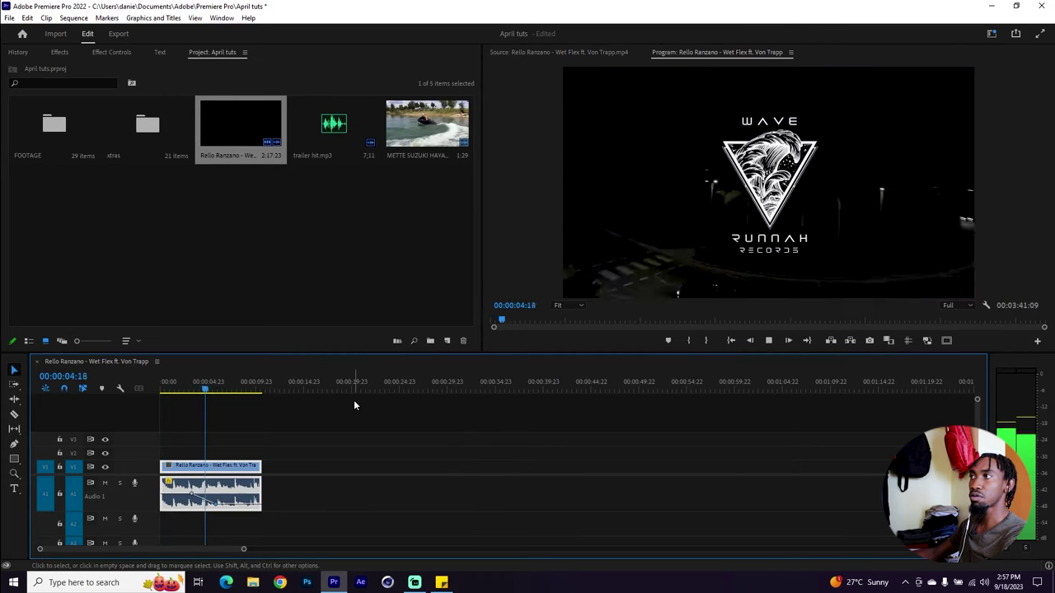
# - Raise the second volume keyframe slightly and replay the opening clip from 00:00:02:21 to check the fade
pyautogui.press('space')
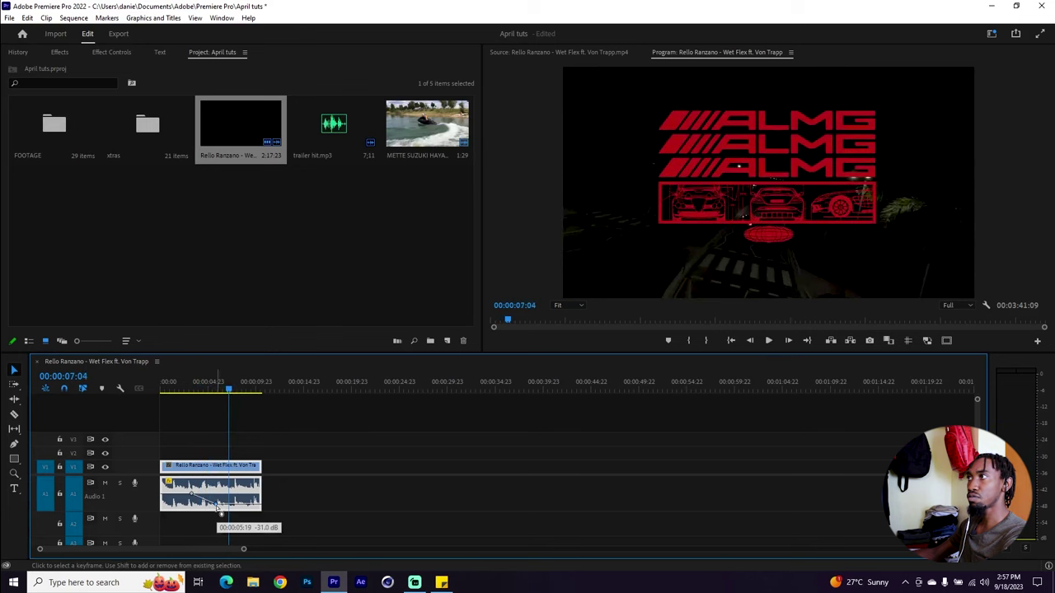
pyautogui.moveTo(218, 509); pyautogui.dragTo(216, 502)
pyautogui.click(189, 390)
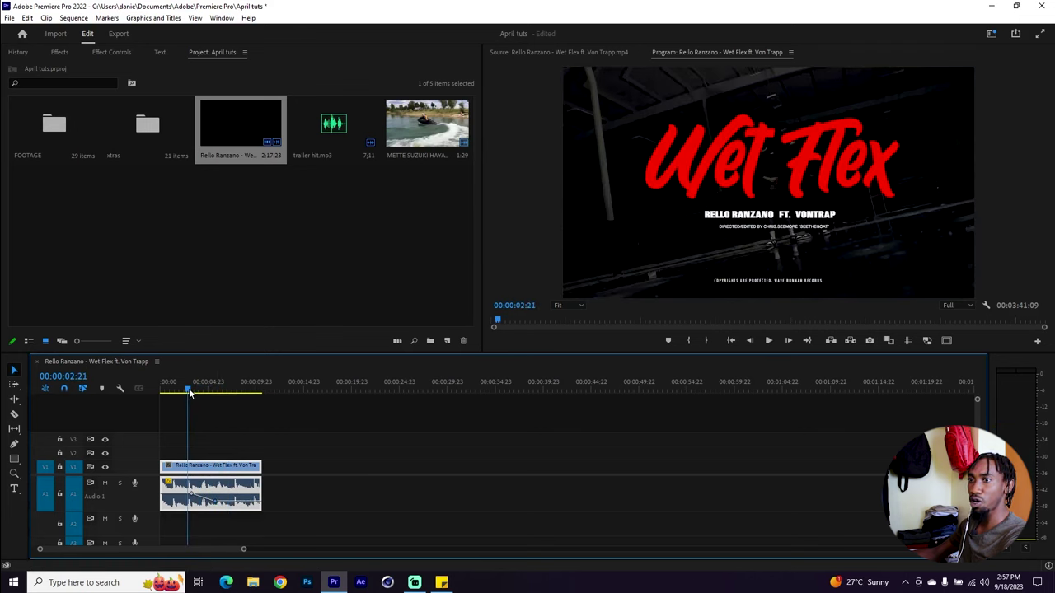
pyautogui.press('space')
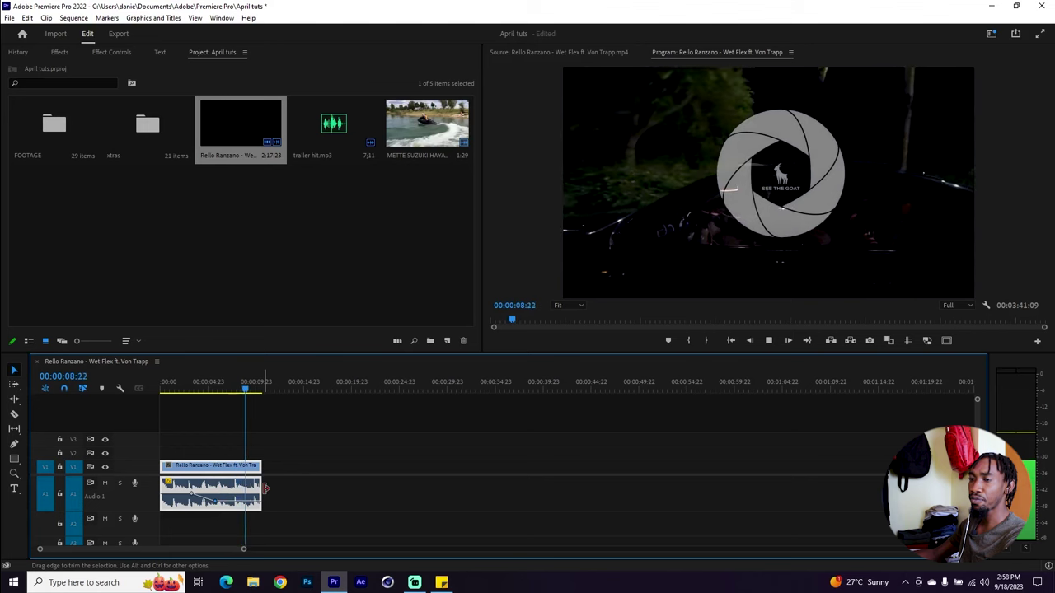
pyautogui.press('space')
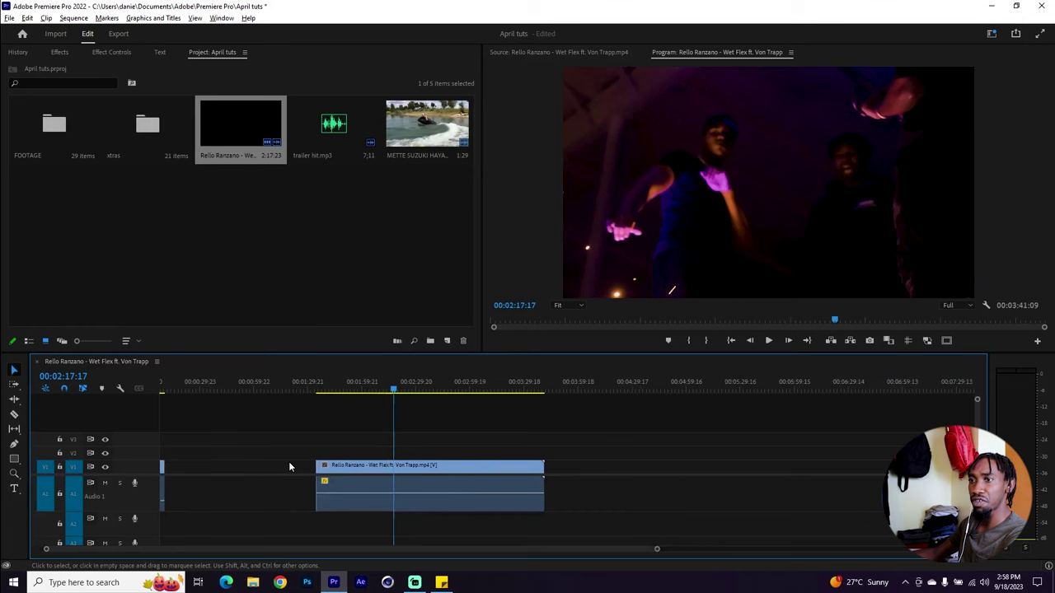
# - Restore the trimmed opening of the long second clip and reposition the clip to start at about 00:01:52
pyautogui.scroll(2, 290, 466)
pyautogui.scroll(3, 263, 457)
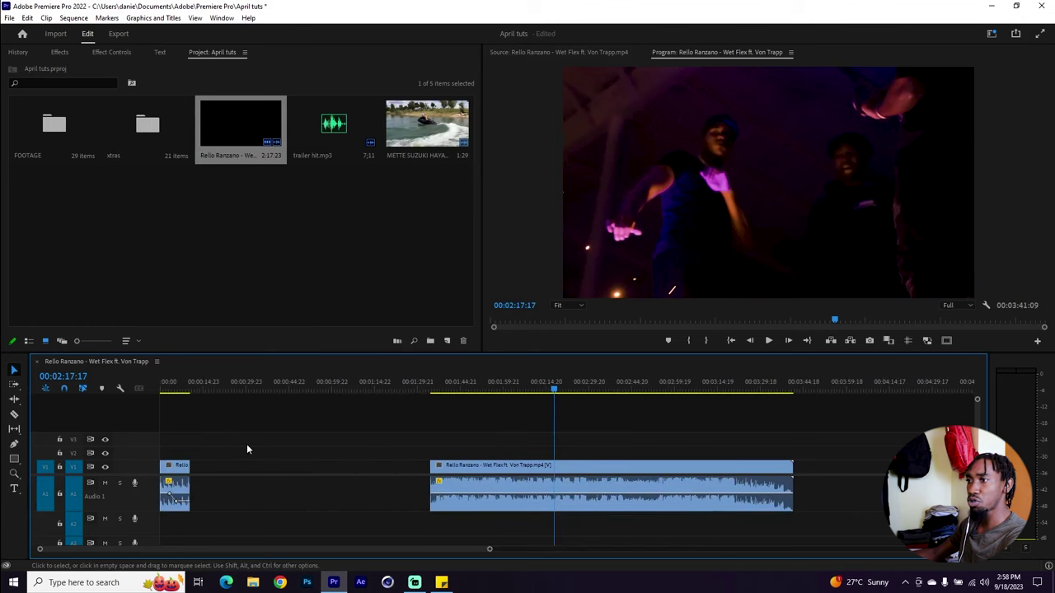
pyautogui.moveTo(448, 474); pyautogui.dragTo(377, 463)
pyautogui.click(533, 467)
pyautogui.click(604, 425)
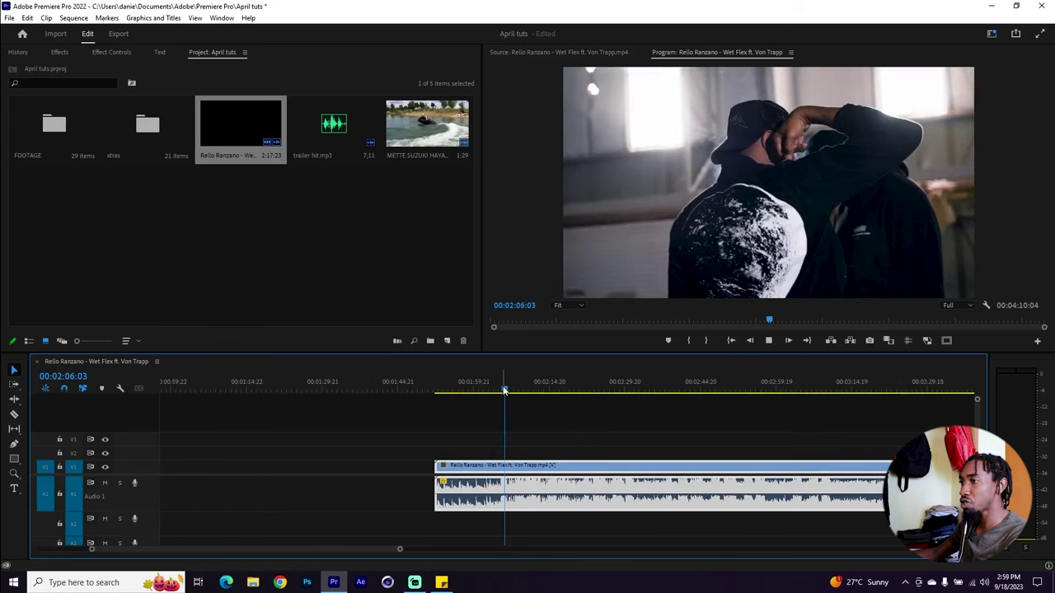
# - Split the repositioned long clip at 00:02:05:01
pyautogui.click(496, 391)
pyautogui.moveTo(496, 392); pyautogui.dragTo(500, 393)
pyautogui.hotkey('ctrl', 'k')
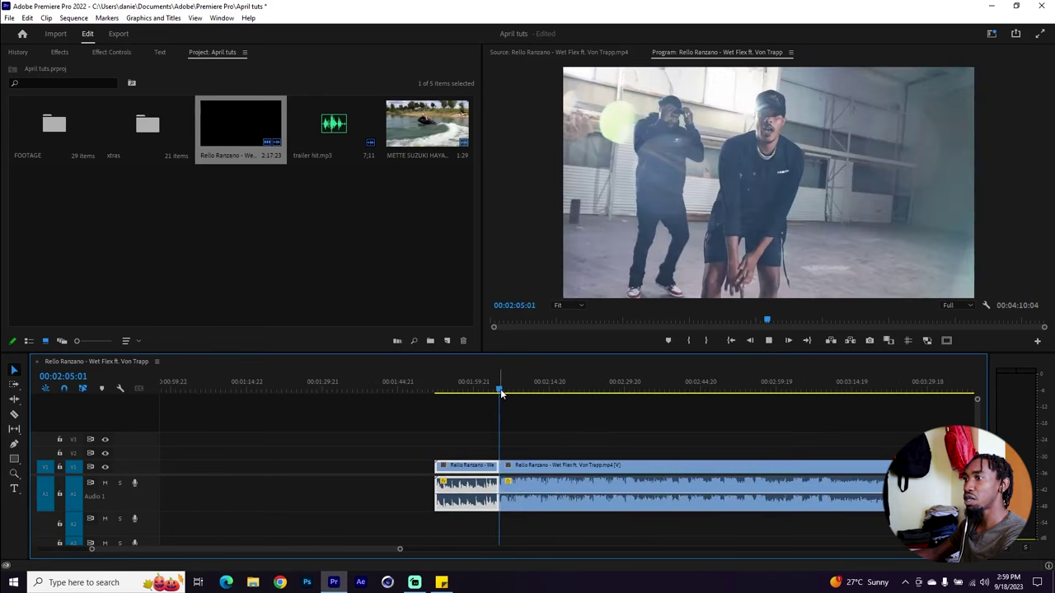
# - Play on from the cut and split the long clip again at 00:02:11:13
pyautogui.press('space')
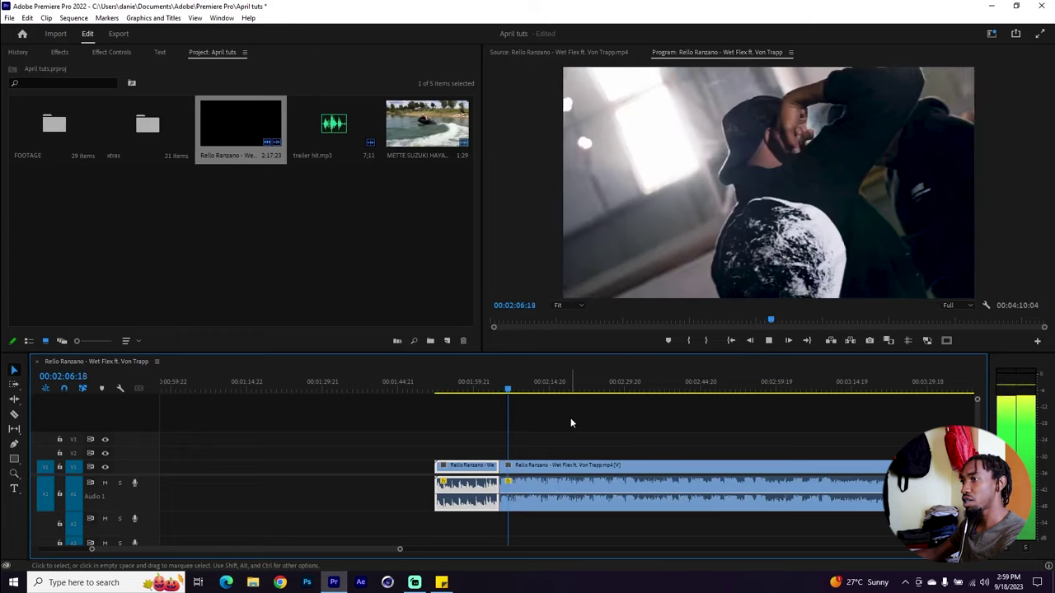
pyautogui.press('=')
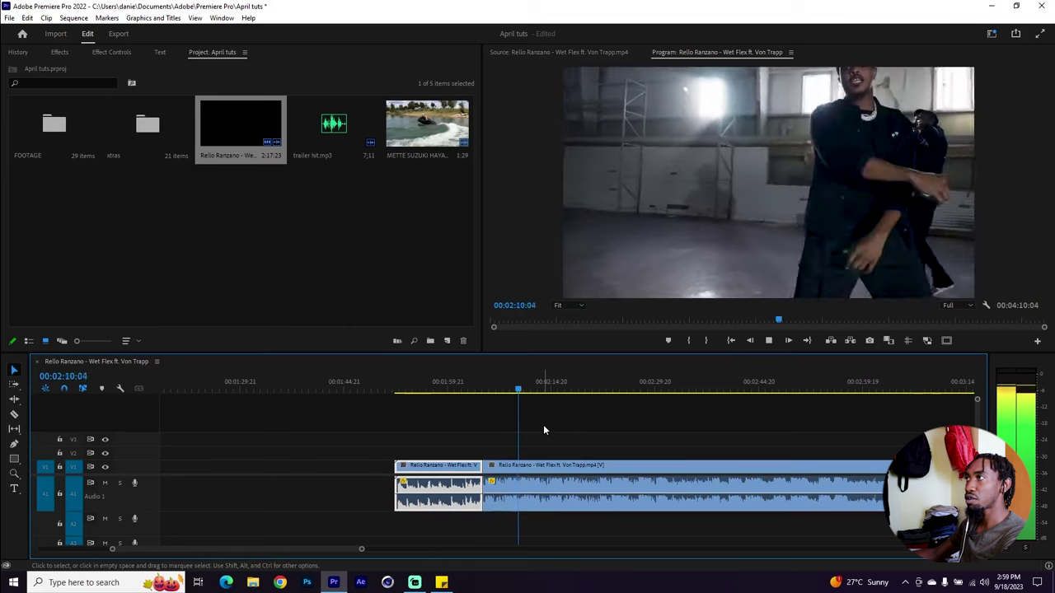
pyautogui.press('space')
pyautogui.click(553, 424)
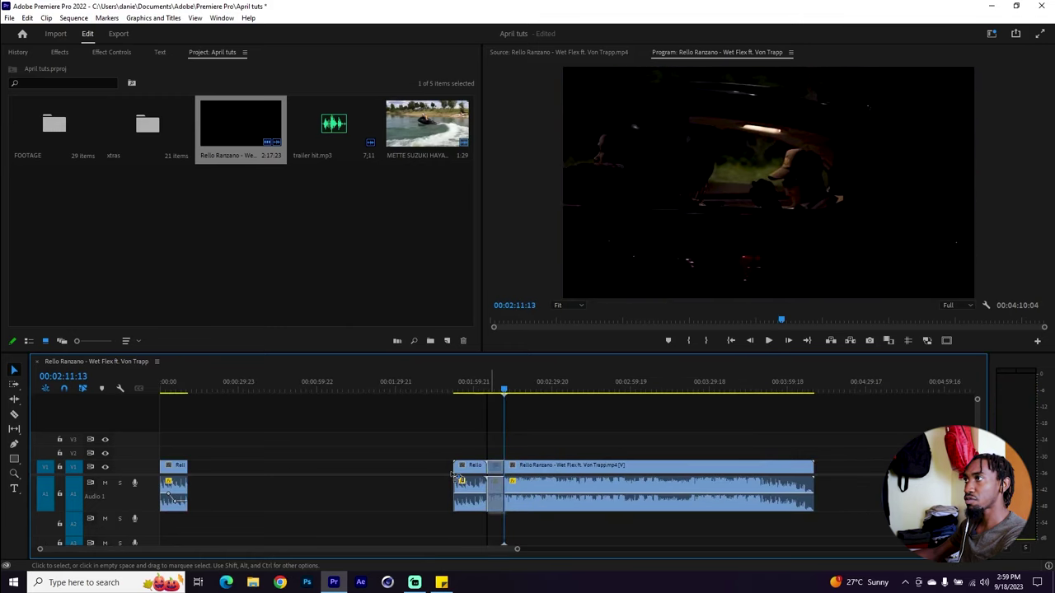
# - Move the short excerpt between the two cuts back to about 00:01:09 and set its label color to LAVENDER ROSE
pyautogui.moveTo(495, 487); pyautogui.dragTo(351, 494)
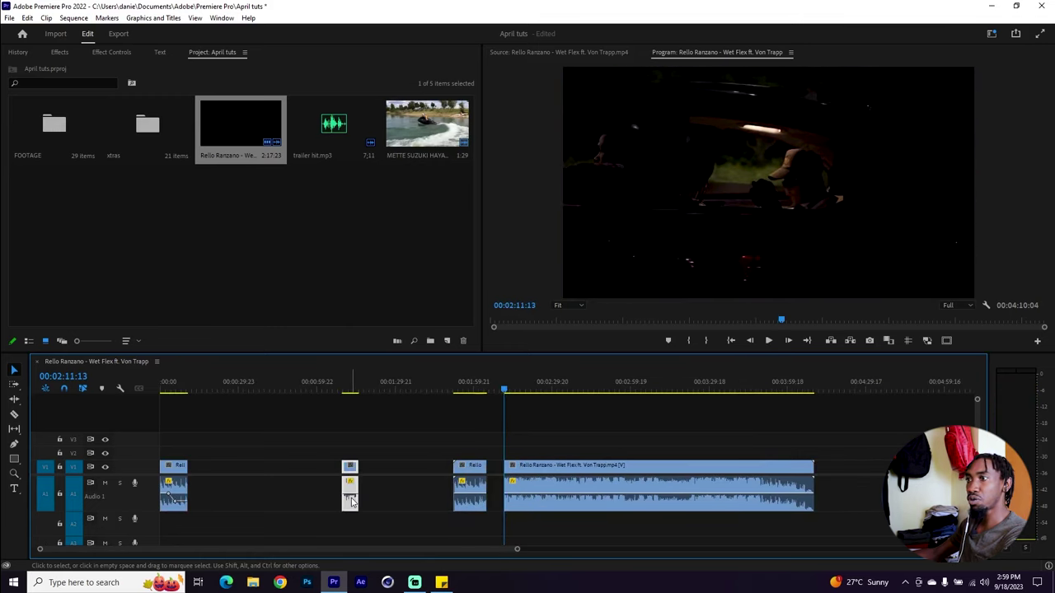
pyautogui.rightClick(352, 501)
pyautogui.moveTo(433, 301)
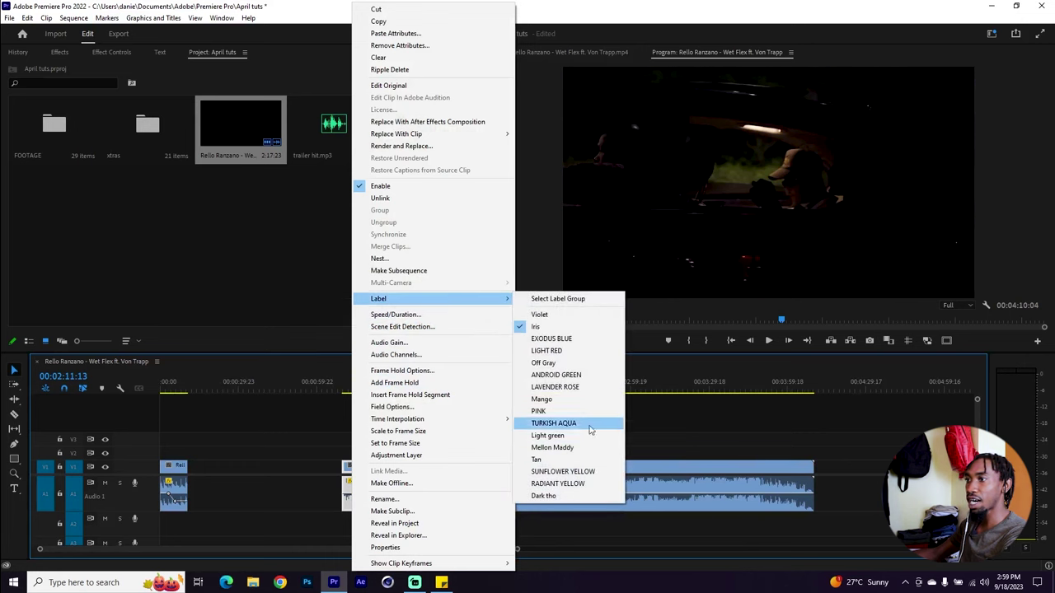
pyautogui.click(568, 387)
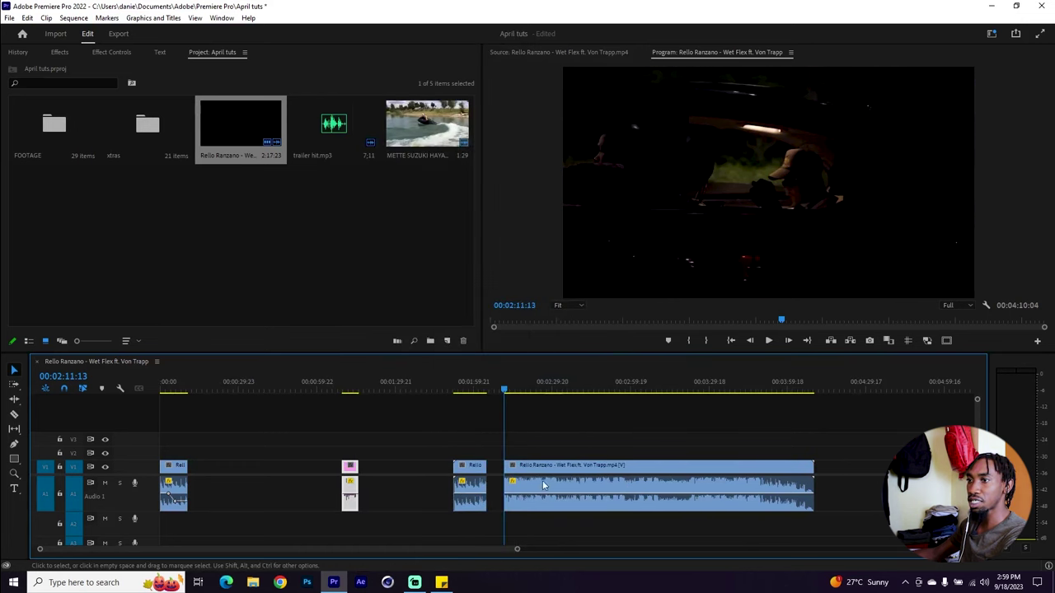
# - Preview the remaining long clip to find the end of the next excerpt and split it at 00:02:18:03
pyautogui.press('=')
pyautogui.scroll(2, 495, 472)
pyautogui.scroll(-2, 569, 443)
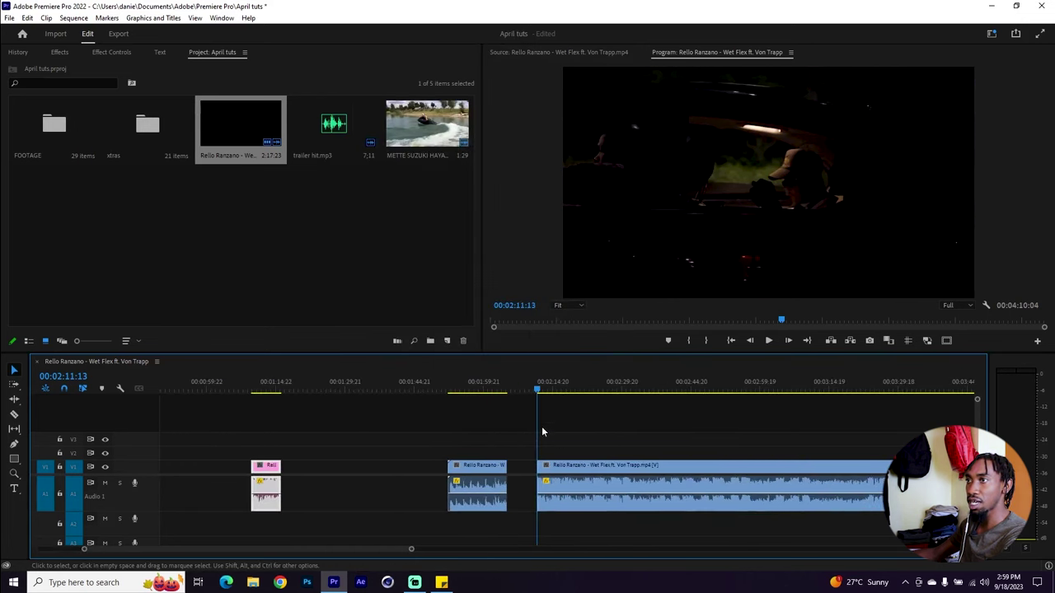
pyautogui.moveTo(570, 382); pyautogui.dragTo(591, 384)
pyautogui.press('space')
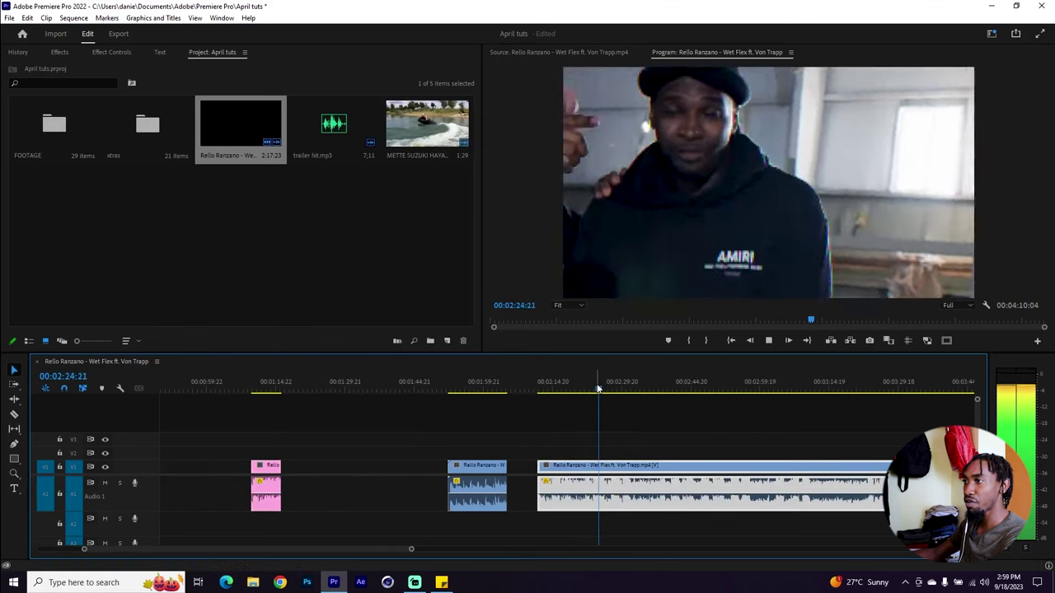
pyautogui.moveTo(601, 391); pyautogui.dragTo(585, 391)
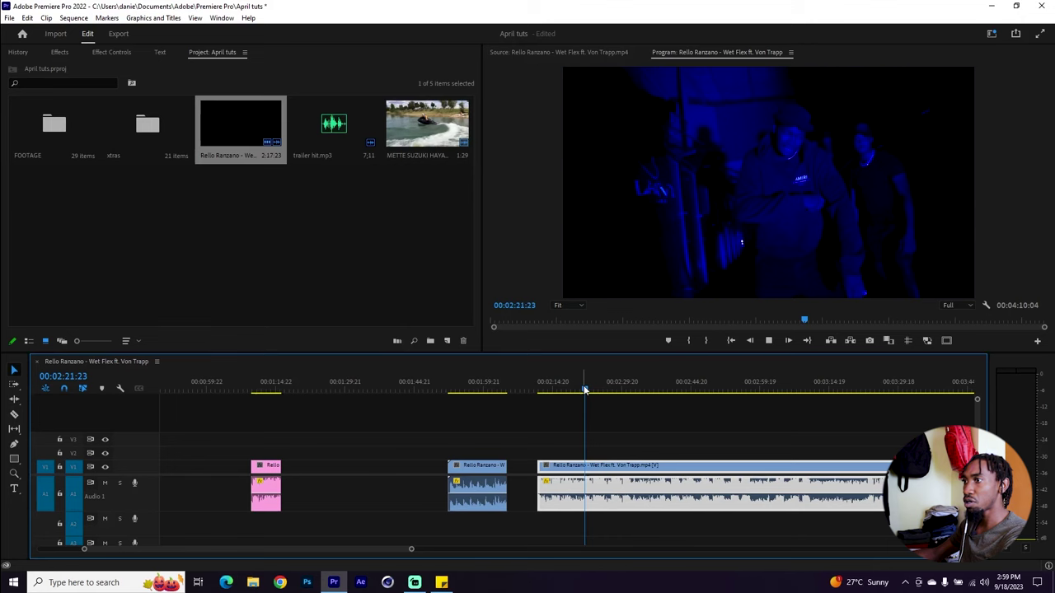
pyautogui.press('space')
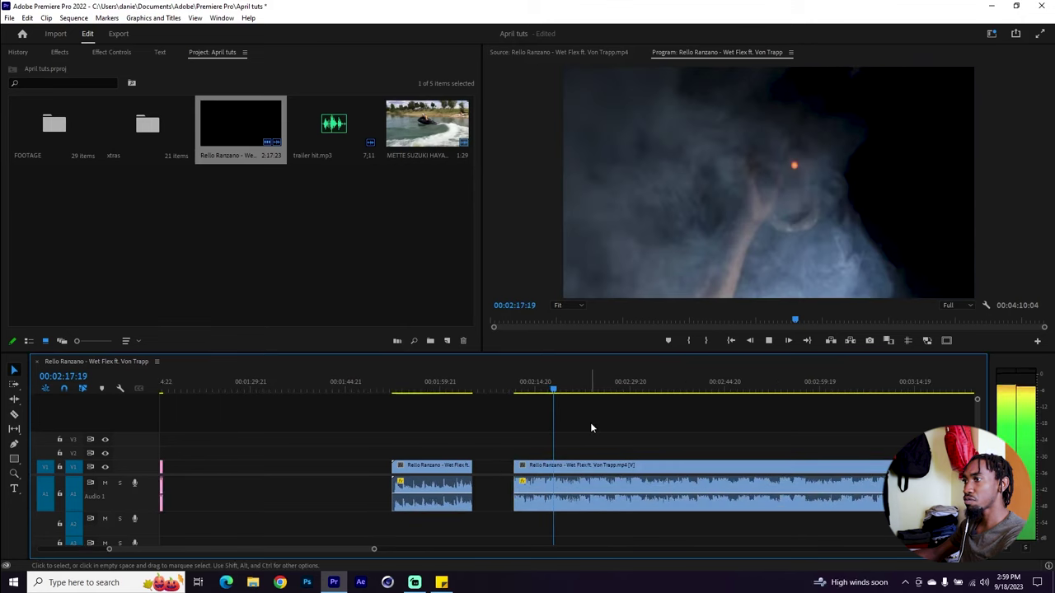
pyautogui.press('space')
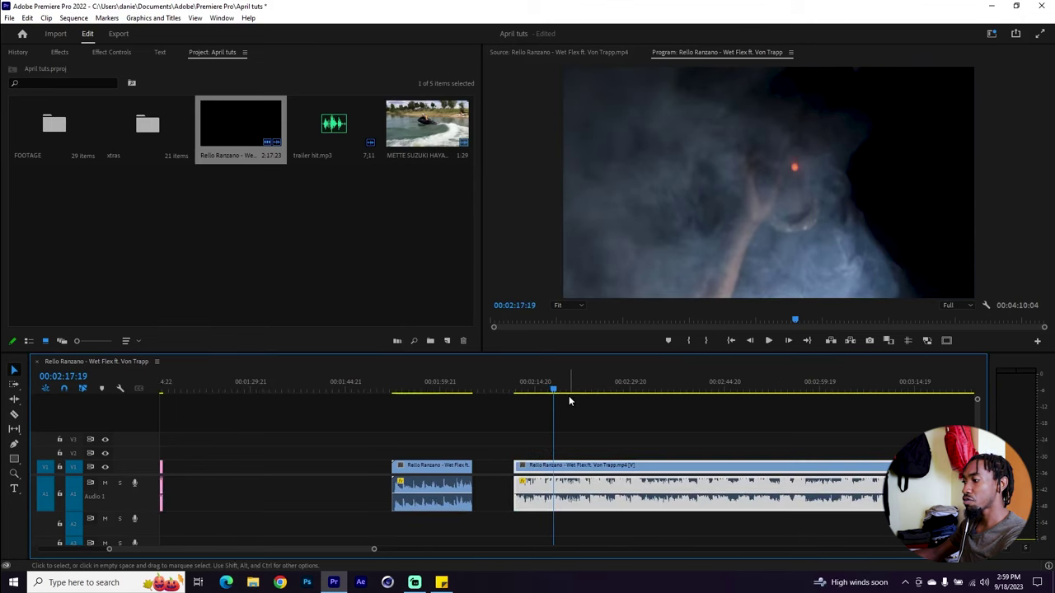
pyautogui.click(556, 391)
pyautogui.hotkey('ctrl', 'k')
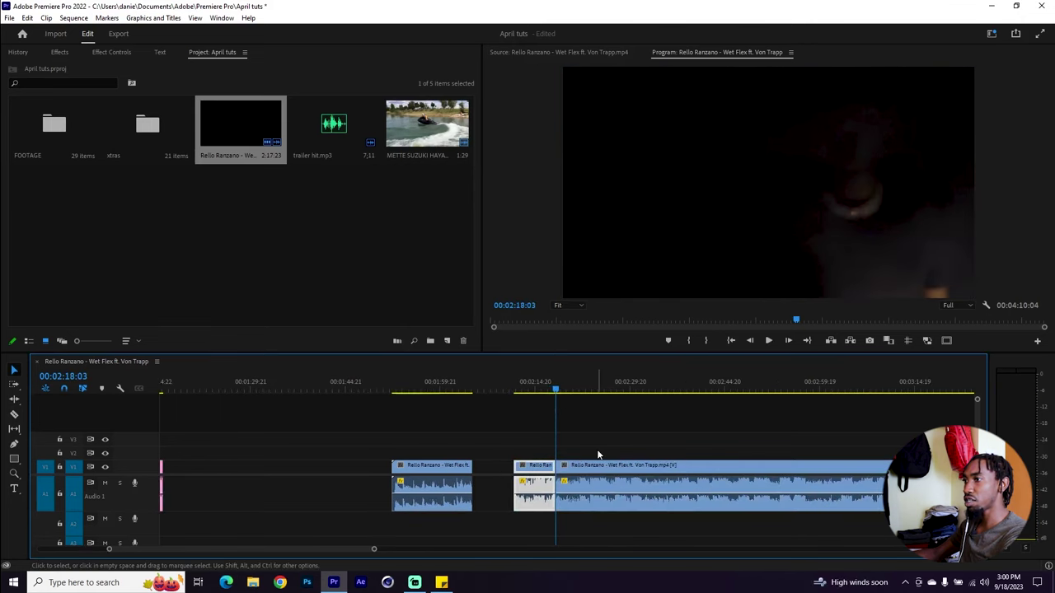
# - Play on to find the next excerpt, split the long clip at 00:02:21:19, and move the short piece before the cut to about 00:01:18
pyautogui.click(596, 449)
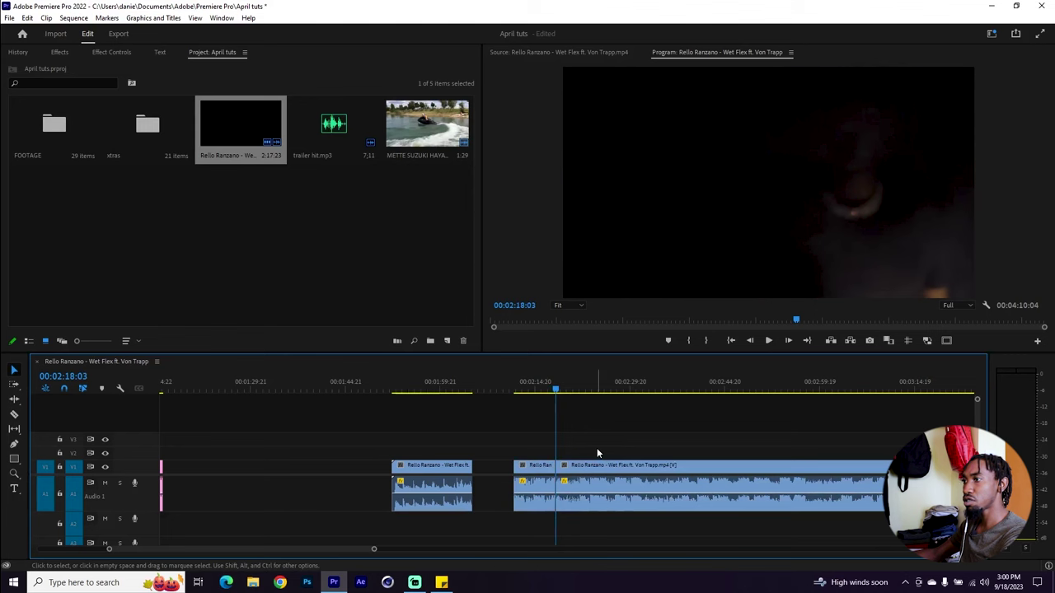
pyautogui.press('space')
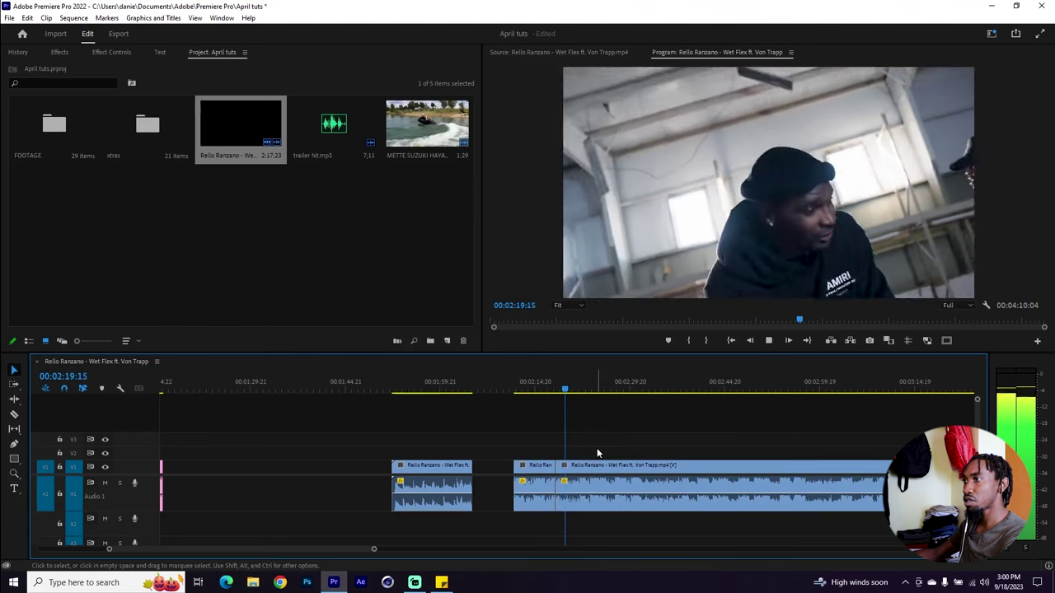
pyautogui.press('space')
pyautogui.click(599, 477)
pyautogui.hotkey('ctrl', 'k')
pyautogui.click(566, 486)
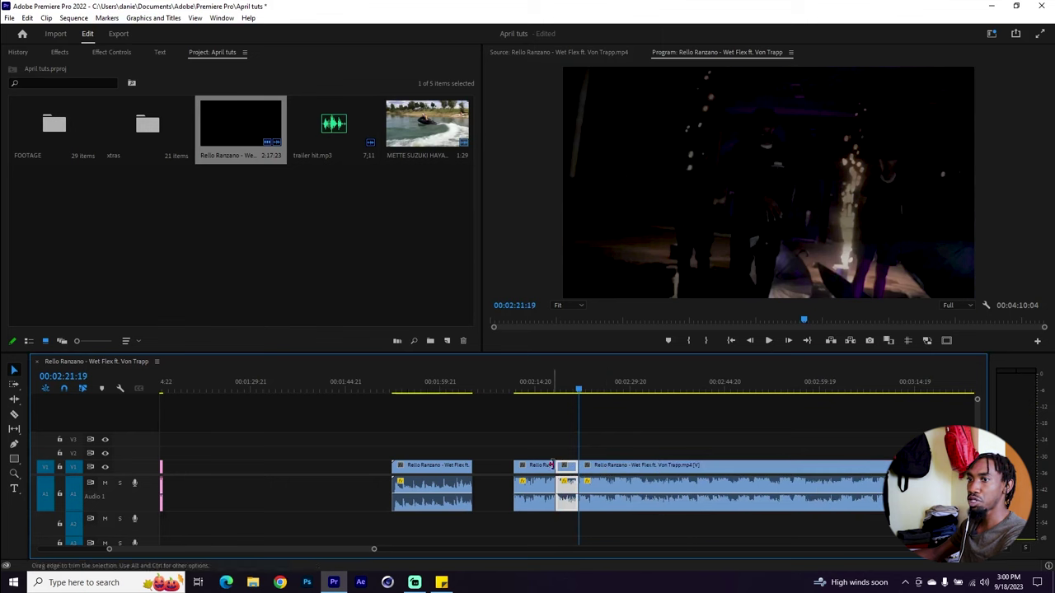
pyautogui.moveTo(567, 486); pyautogui.dragTo(186, 486)
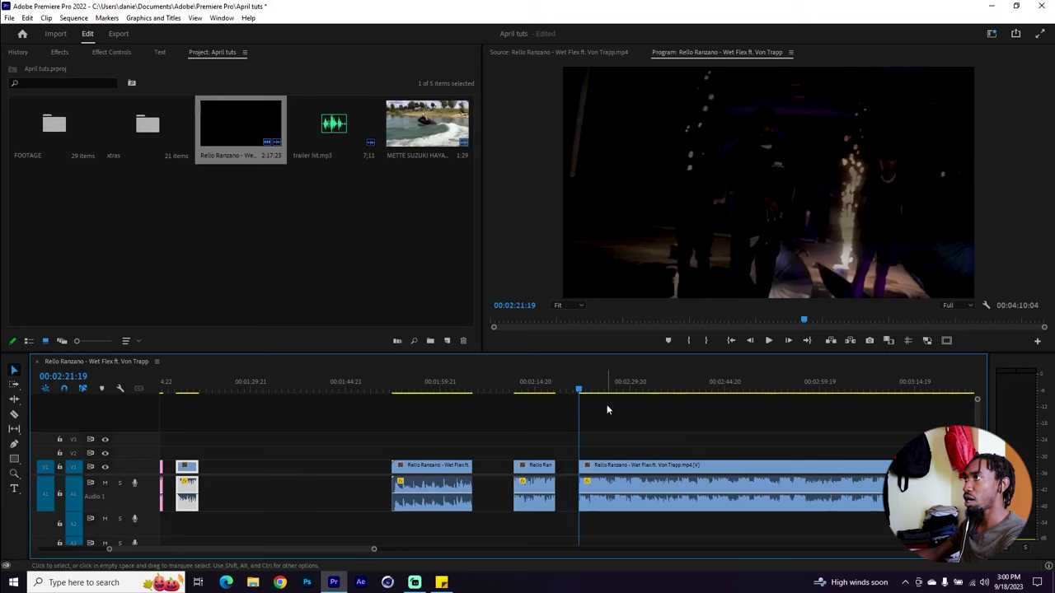
# - Isolate the next excerpt by splitting the long clip at 00:02:35:08 and move the short piece back to about 00:01:25
pyautogui.press('space')
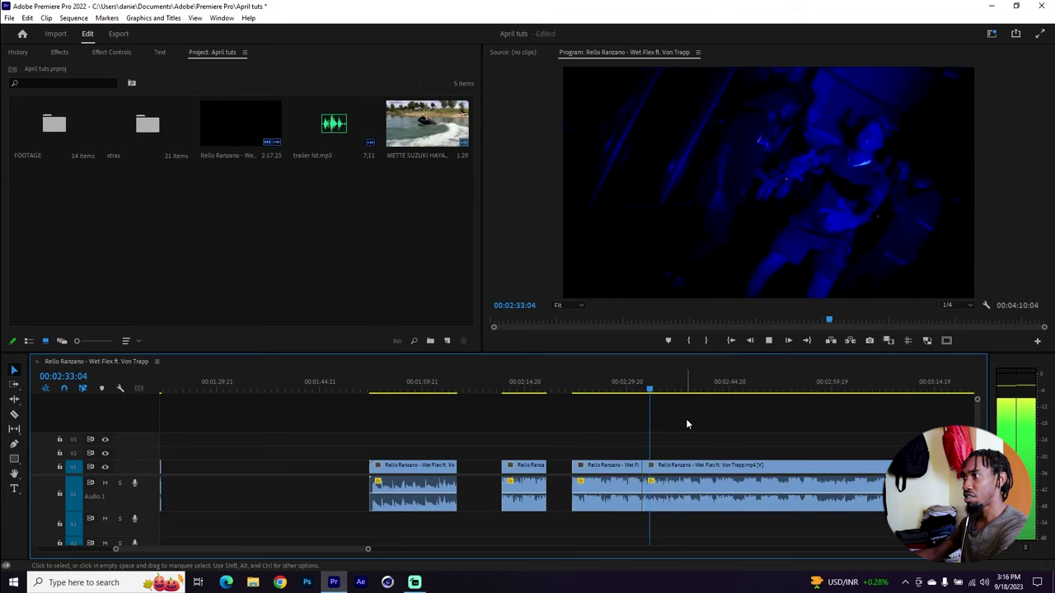
pyautogui.moveTo(653, 389); pyautogui.dragTo(667, 393)
pyautogui.hotkey('ctrl', 'k')
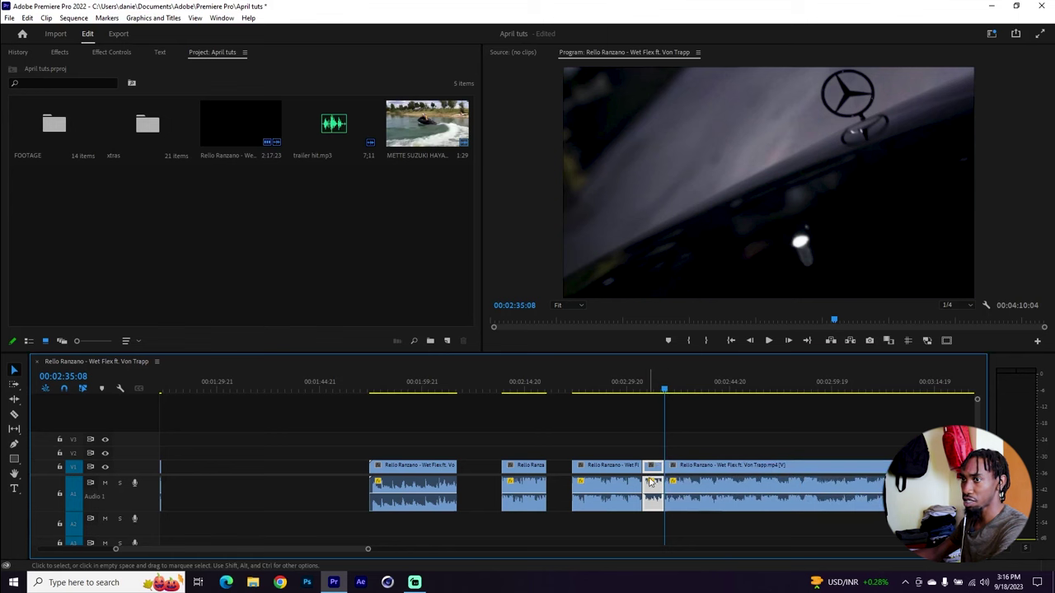
pyautogui.moveTo(653, 465); pyautogui.dragTo(237, 468)
# - Set the label color of the three relocated short excerpts to RADIANT YELLOW
pyautogui.scroll(4, 245, 462)
pyautogui.scroll(1, 332, 442)
pyautogui.moveTo(361, 429); pyautogui.dragTo(512, 485)
pyautogui.rightClick(511, 485)
pyautogui.moveTo(610, 314)
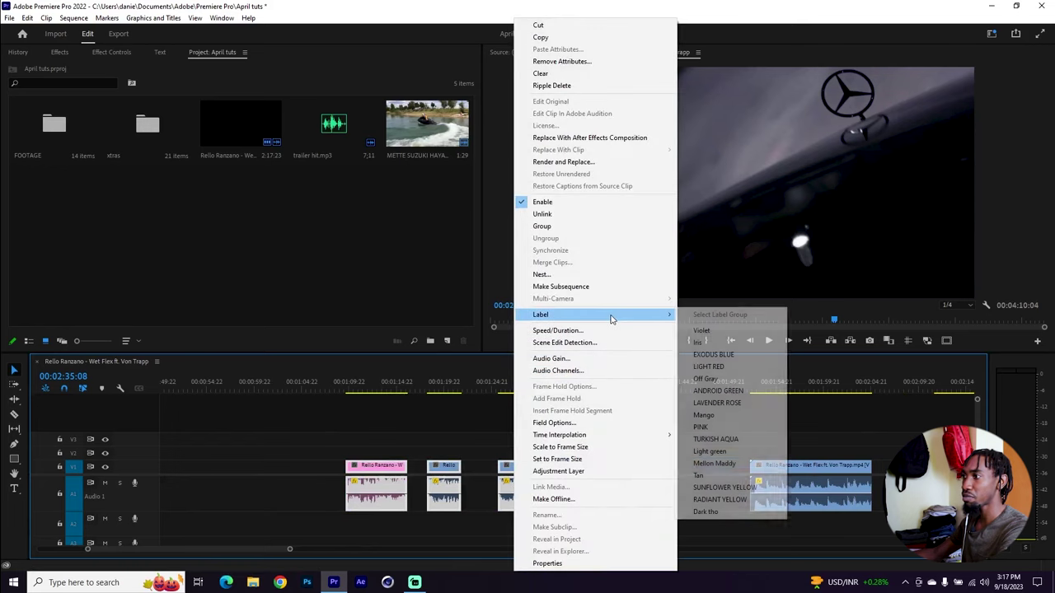
pyautogui.click(748, 498)
pyautogui.click(568, 456)
pyautogui.scroll(-2, 513, 468)
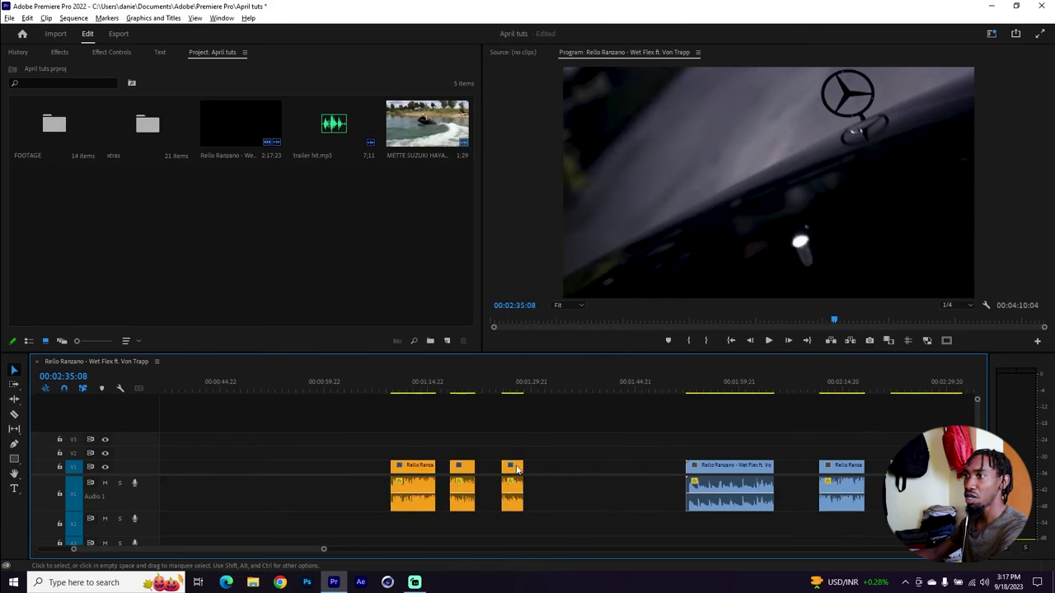
# - Play through the three color-labeled excerpts to review their content and timing
pyautogui.click(405, 385)
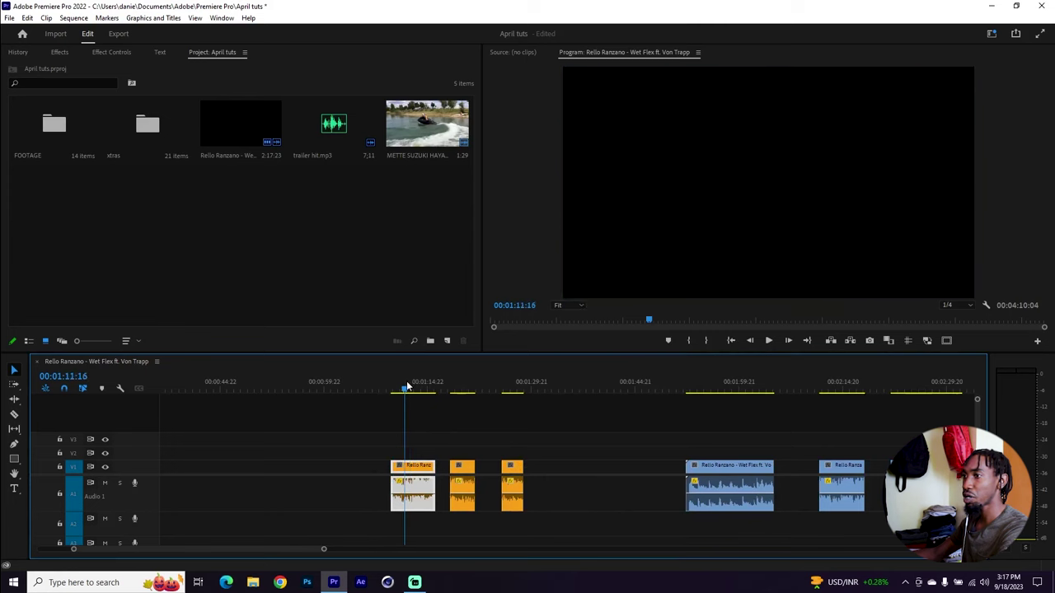
pyautogui.moveTo(401, 386); pyautogui.dragTo(393, 385)
pyautogui.scroll(2, 427, 435)
pyautogui.press('space')
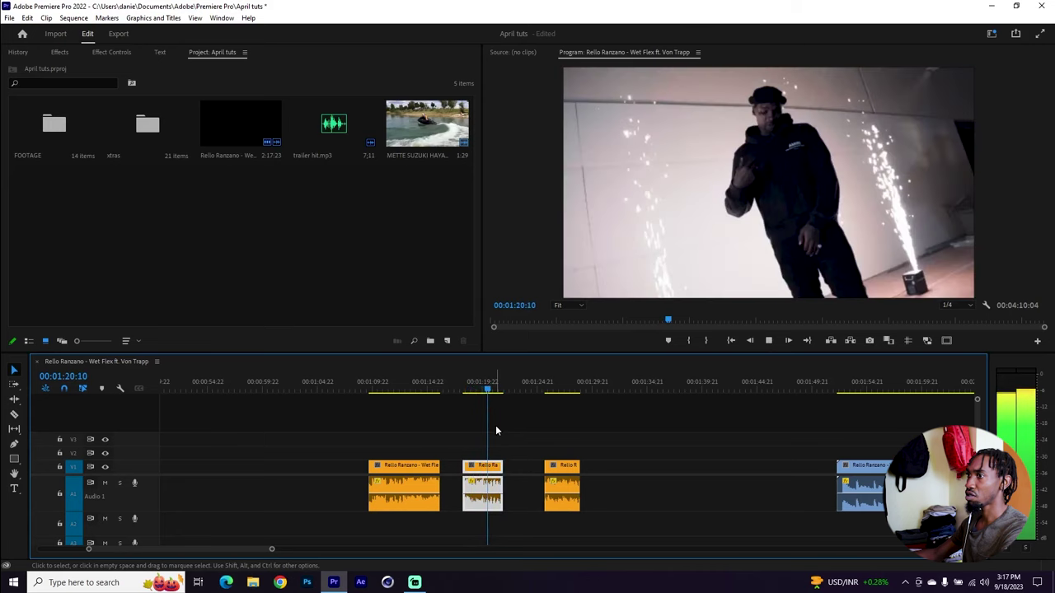
pyautogui.click(539, 392)
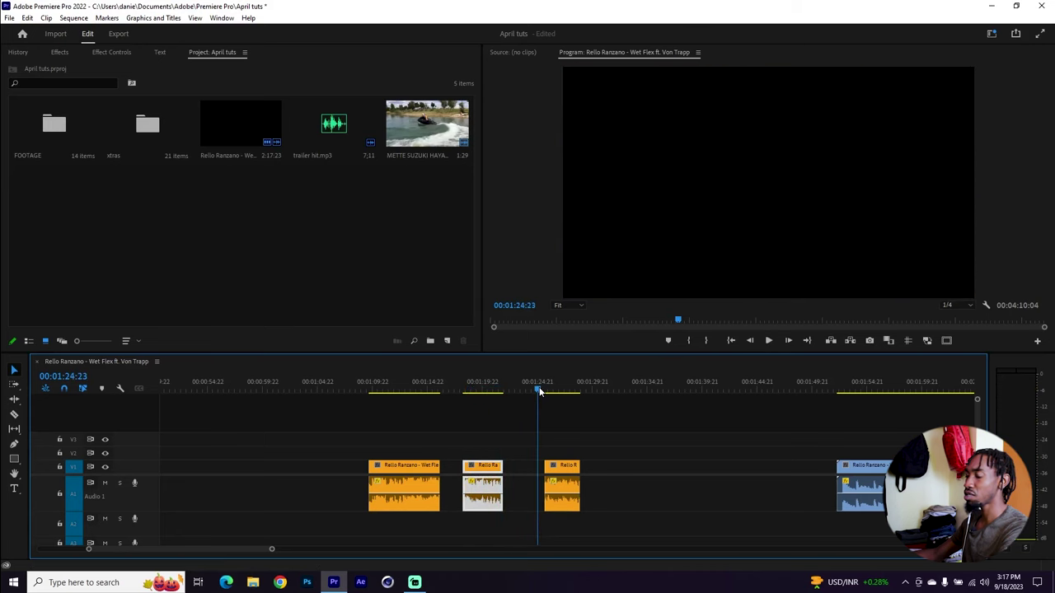
pyautogui.press('space')
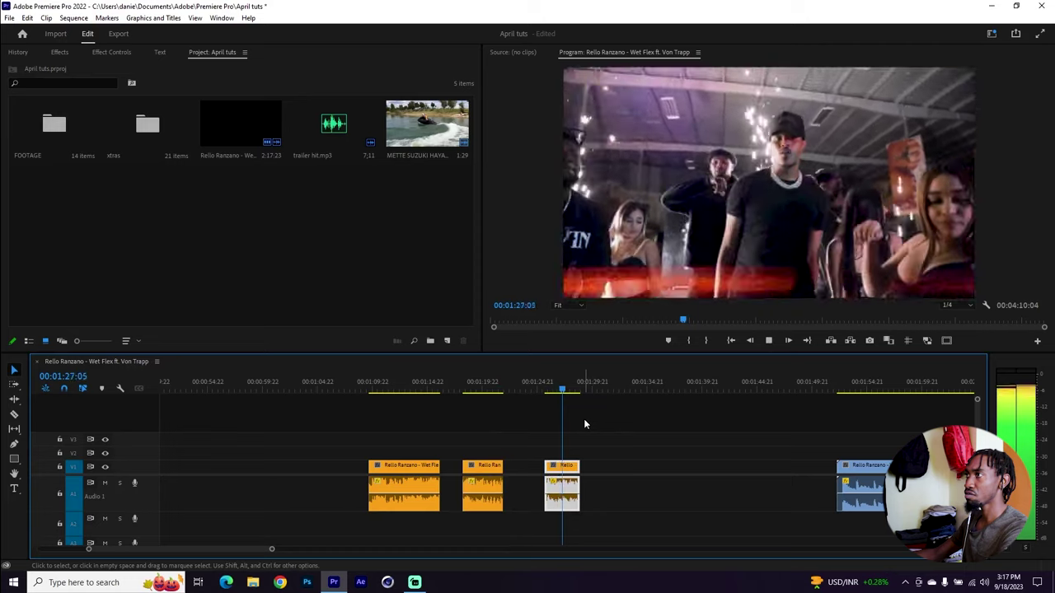
pyautogui.press('space')
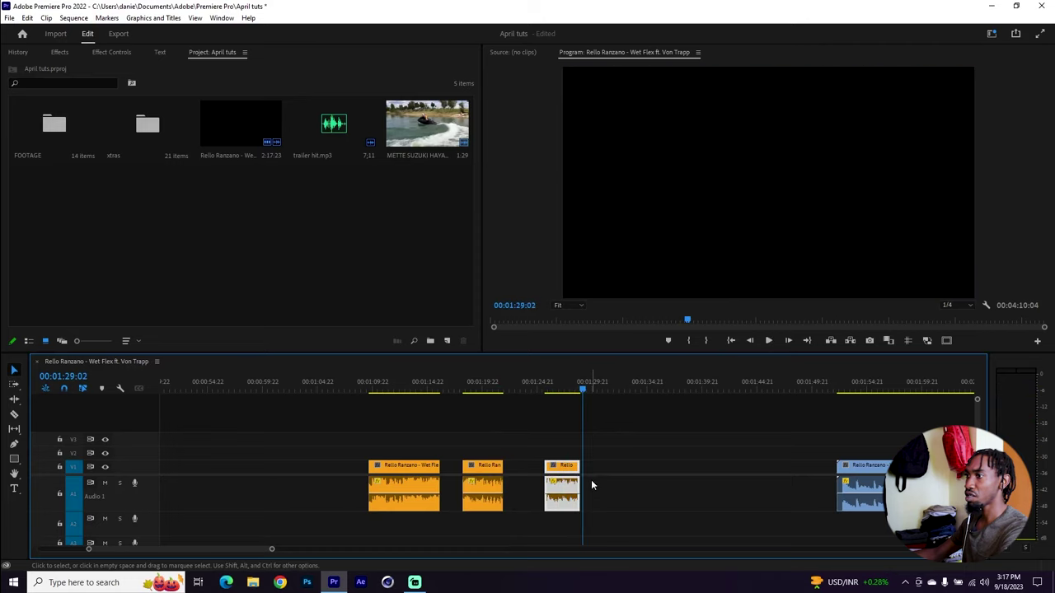
# - Extend the end of the third labeled excerpt to 00:01:31:14 and move all three labeled excerpts back to start at about 00:00:31
pyautogui.moveTo(579, 466); pyautogui.dragTo(613, 465)
pyautogui.scroll(-5, 720, 459)
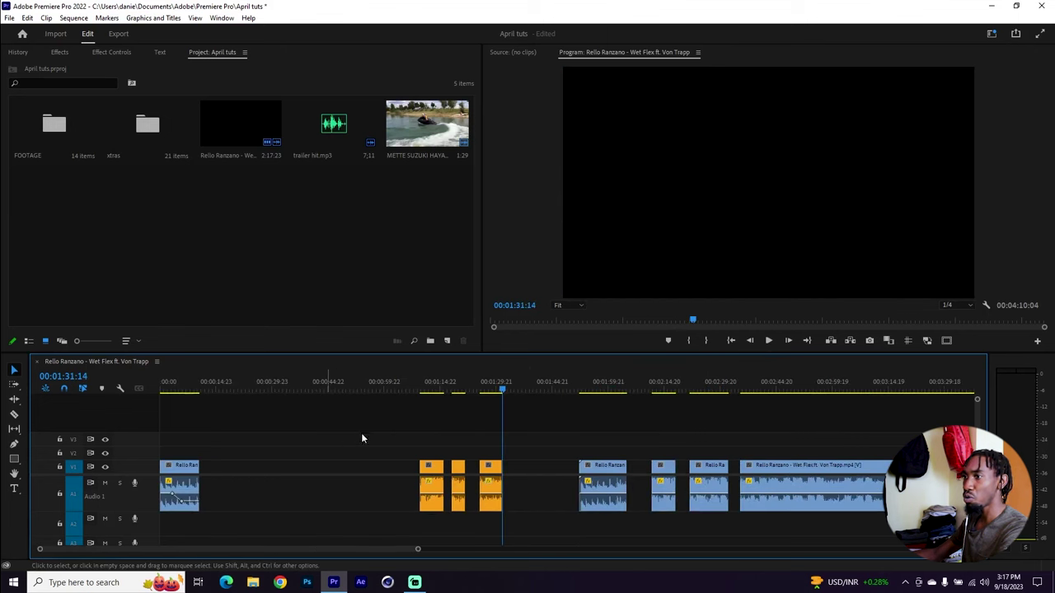
pyautogui.moveTo(405, 444); pyautogui.dragTo(506, 520)
pyautogui.moveTo(434, 492); pyautogui.dragTo(290, 492)
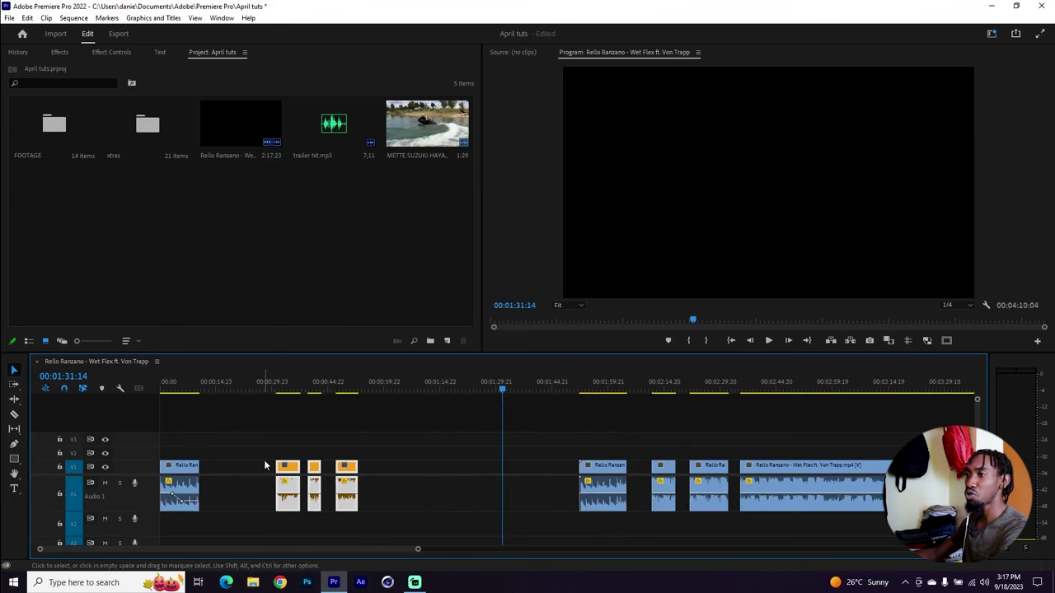
# - Skim the remaining long clip and delete the audio of all the blue clips after the labeled excerpts
pyautogui.scroll(-5, 275, 458)
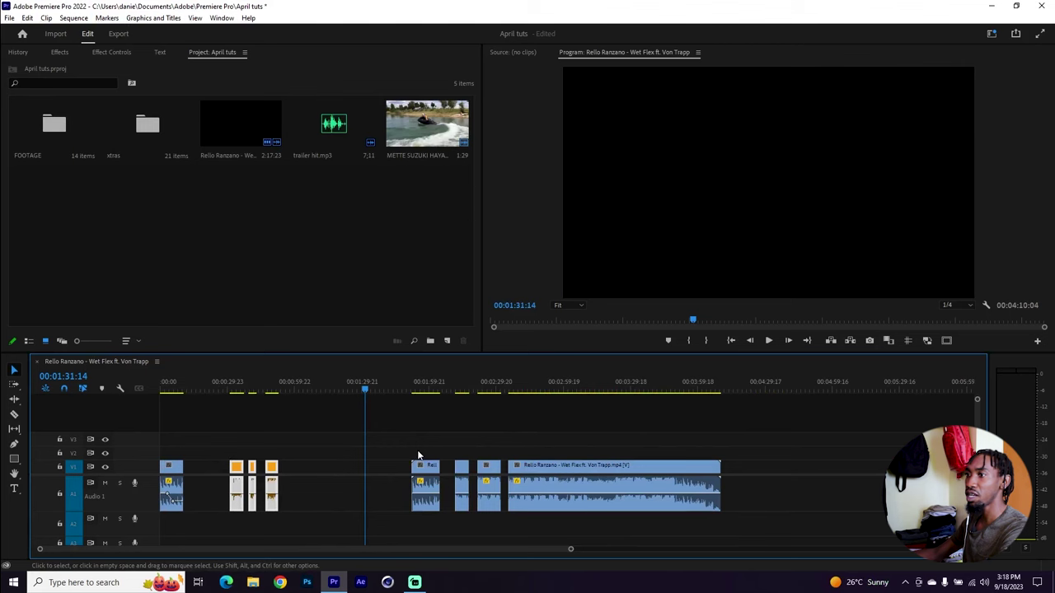
pyautogui.click(511, 391)
pyautogui.moveTo(519, 390); pyautogui.dragTo(536, 391)
pyautogui.scroll(3, 486, 443)
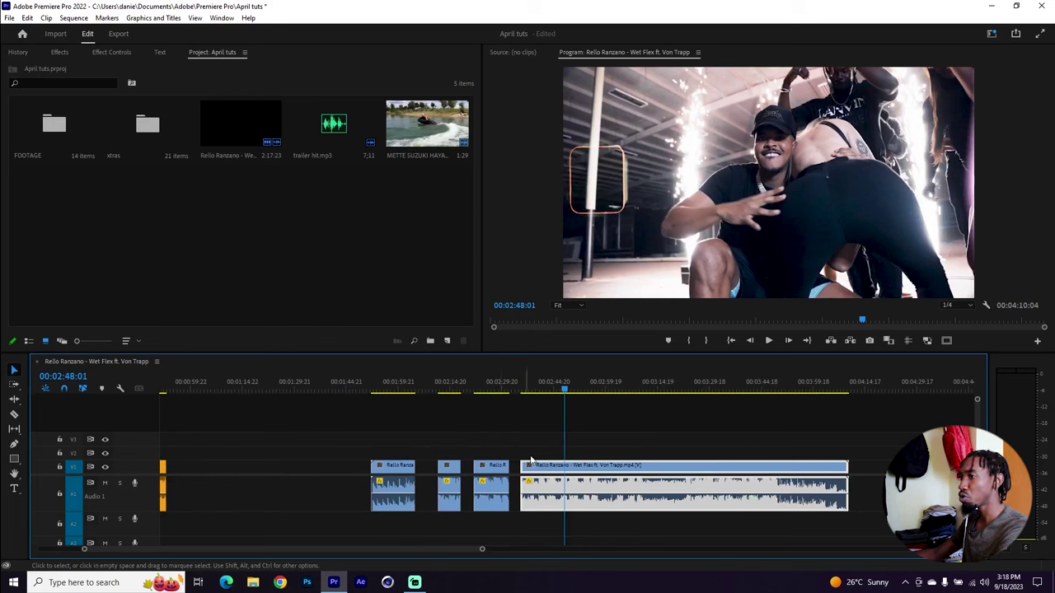
pyautogui.moveTo(884, 489); pyautogui.dragTo(365, 511)
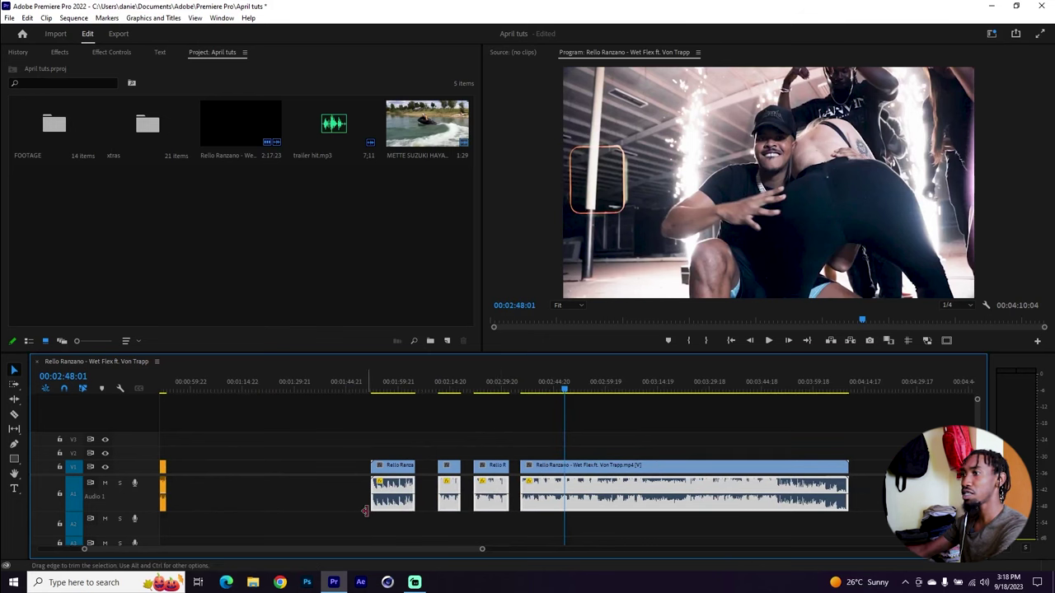
pyautogui.press('Delete')
# - Replace the leftover video pieces with one continuous silent clip on V1 and make the V1 track taller
pyautogui.moveTo(365, 428); pyautogui.dragTo(163, 463)
pyautogui.press('Delete')
pyautogui.scroll(-2, 132, 468)
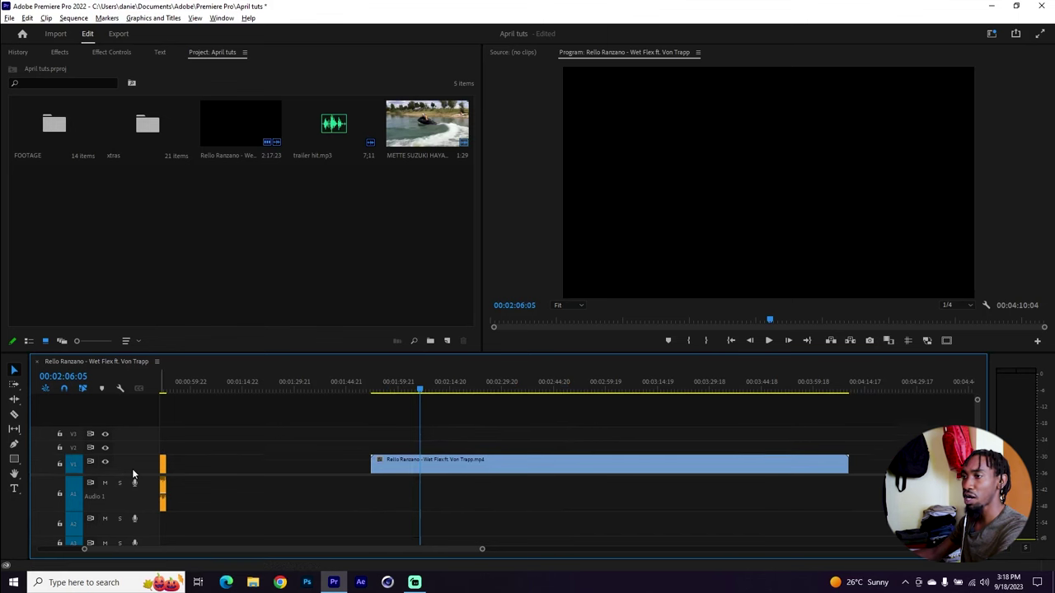
# - Scrub through the continuous silent clip to look for usable shots
pyautogui.moveTo(421, 388); pyautogui.dragTo(430, 392)
pyautogui.scroll(3, 442, 433)
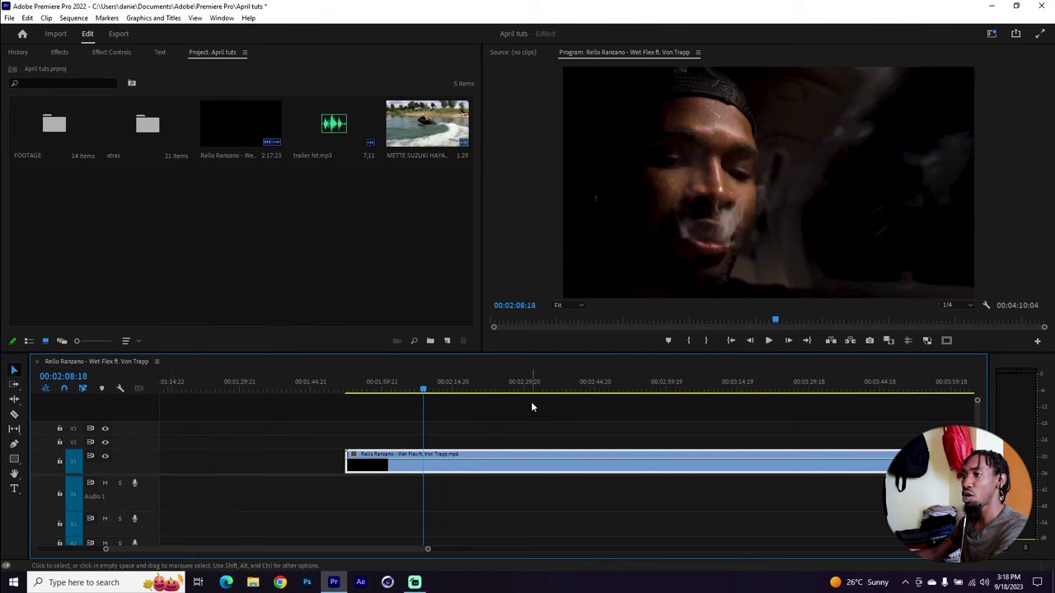
pyautogui.click(482, 391)
pyautogui.scroll(-5, 526, 410)
pyautogui.scroll(3, 690, 421)
pyautogui.scroll(-1, 626, 424)
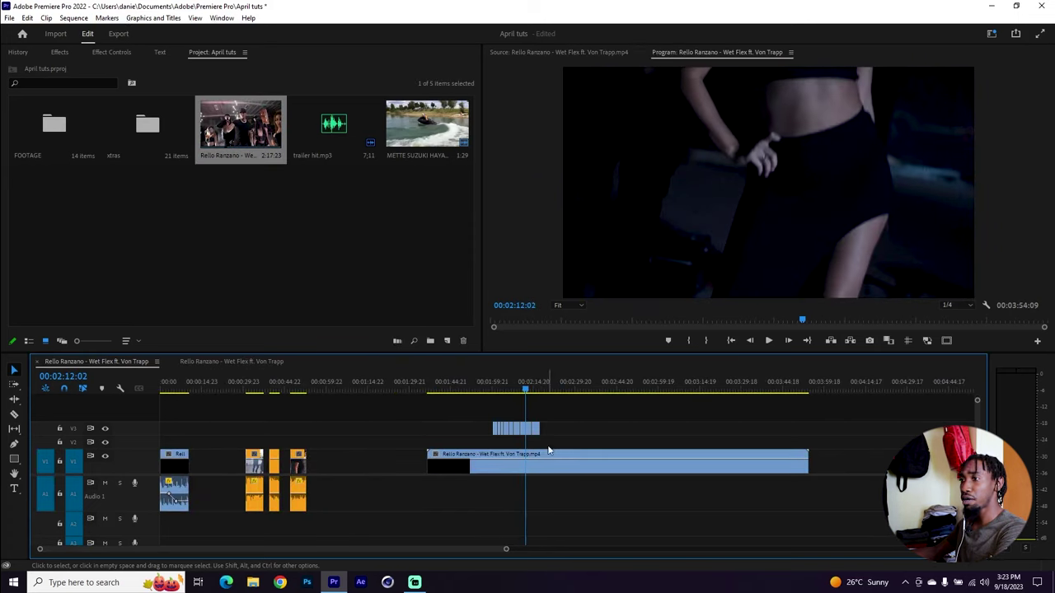
# - Skim the short shots collected on V3 and delete the long silent source clip from V1
pyautogui.press('=')
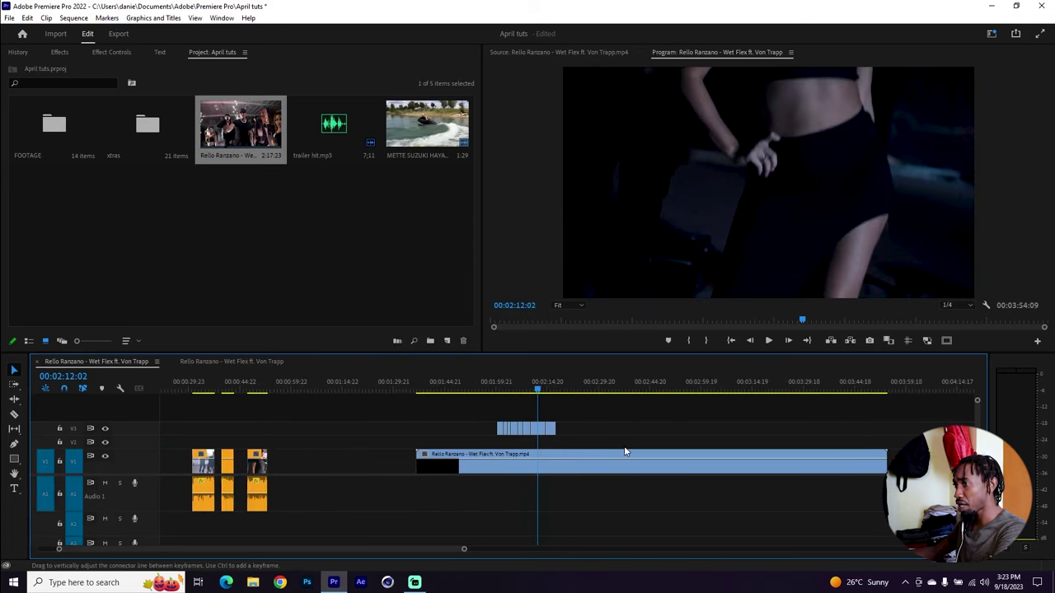
pyautogui.press('=')
pyautogui.moveTo(490, 394); pyautogui.dragTo(466, 396)
pyautogui.scroll(-3, 508, 418)
pyautogui.click(607, 468)
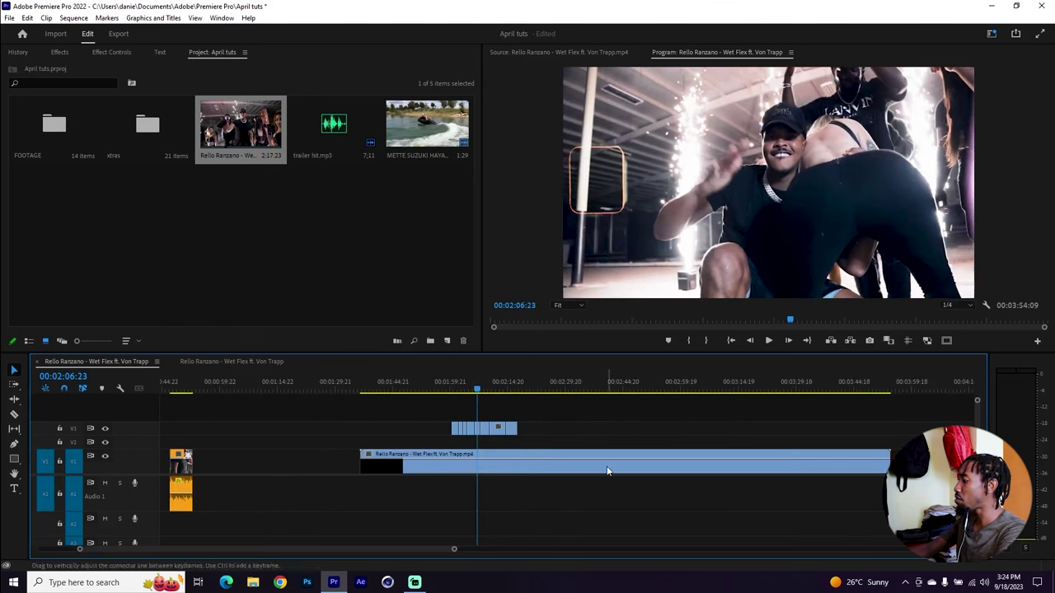
pyautogui.press('Delete')
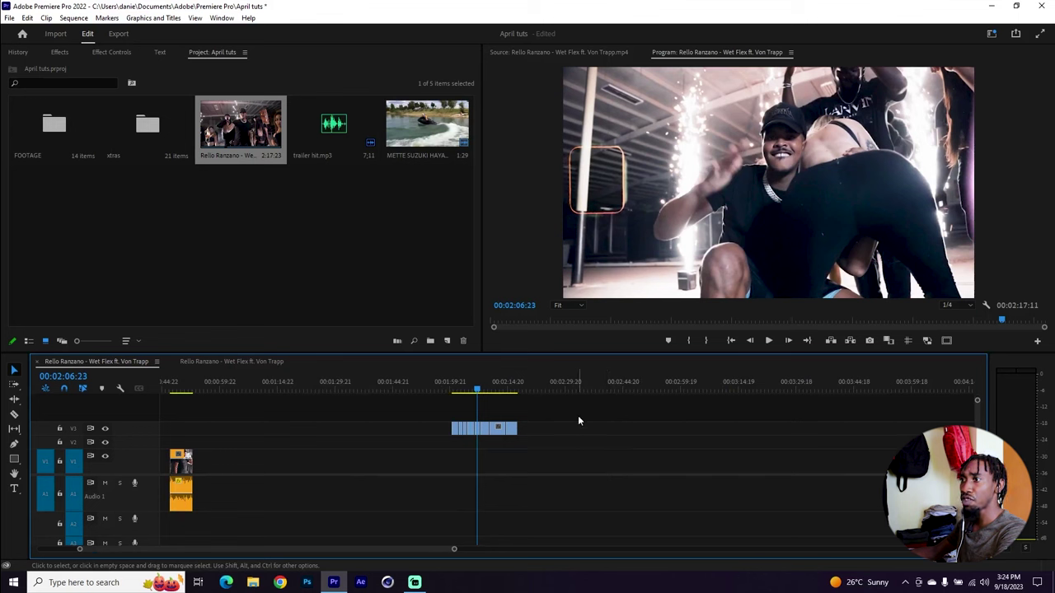
# - Move the group of short shots from V3 down to V1, starting at about 00:00:58 after the labeled excerpts
pyautogui.click(509, 428)
pyautogui.moveTo(511, 429); pyautogui.dragTo(280, 449)
pyautogui.scroll(5, 281, 449)
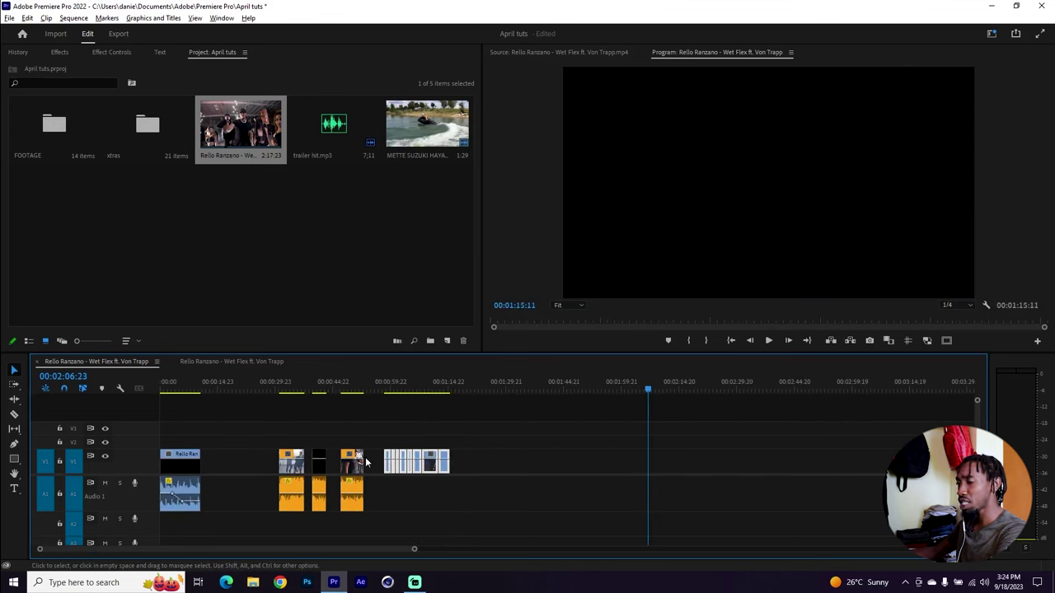
pyautogui.scroll(3, 327, 440)
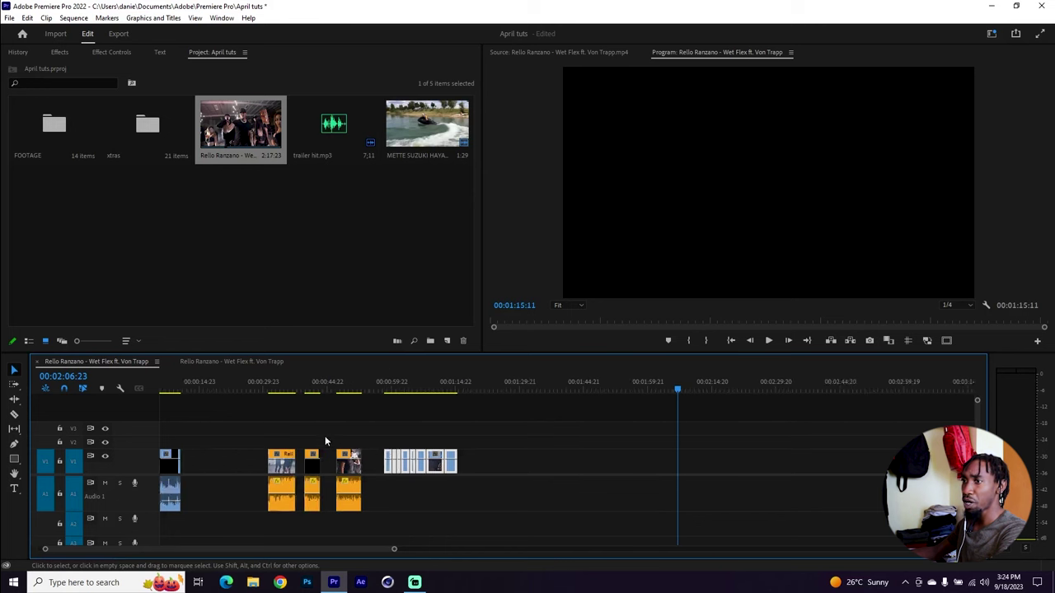
# - Preview the timeline from the opening clip through the labeled excerpts and the group of short shots
pyautogui.click(166, 387)
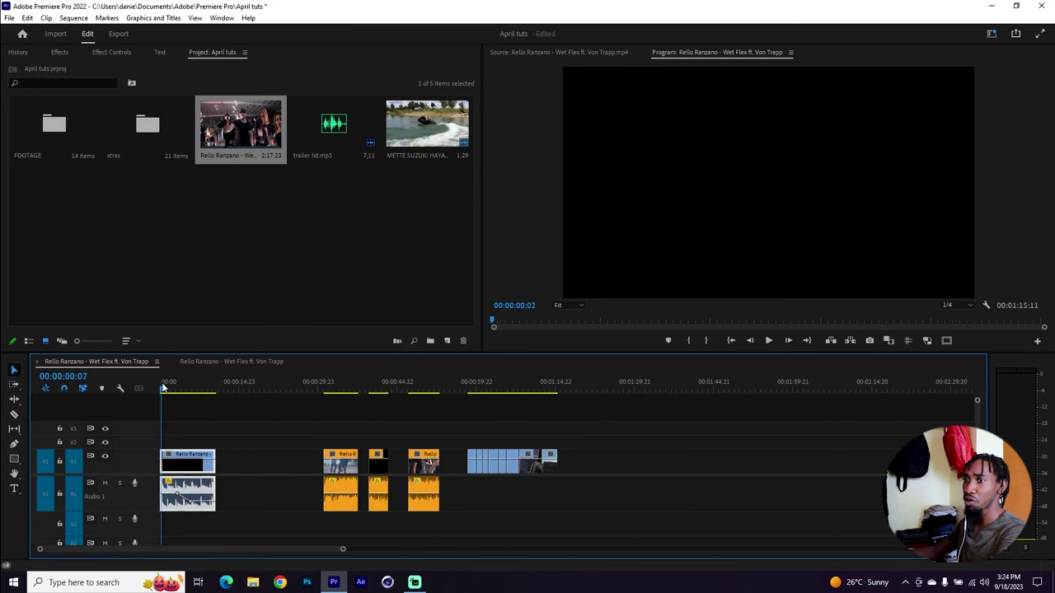
pyautogui.moveTo(181, 391); pyautogui.dragTo(207, 391)
pyautogui.scroll(3, 354, 417)
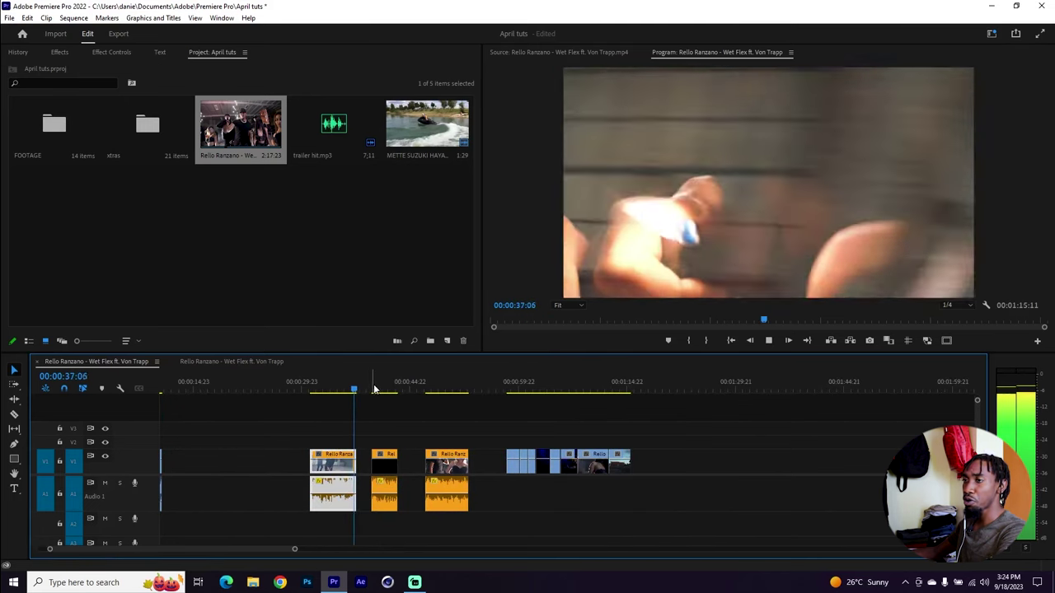
pyautogui.click(373, 387)
pyautogui.press('space')
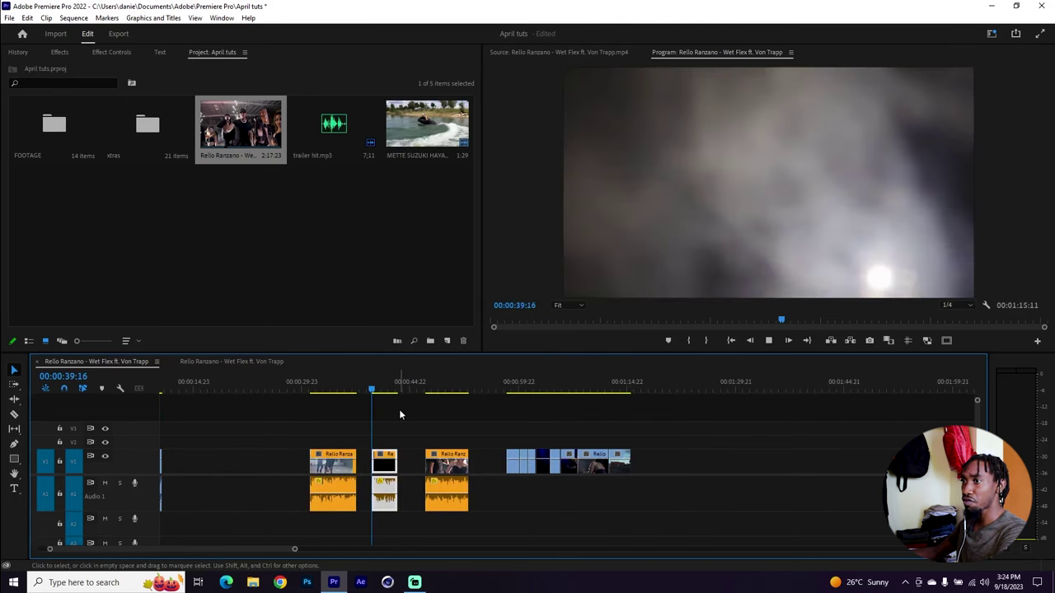
pyautogui.click(388, 389)
pyautogui.moveTo(426, 379); pyautogui.dragTo(495, 395)
pyautogui.scroll(-1, 616, 447)
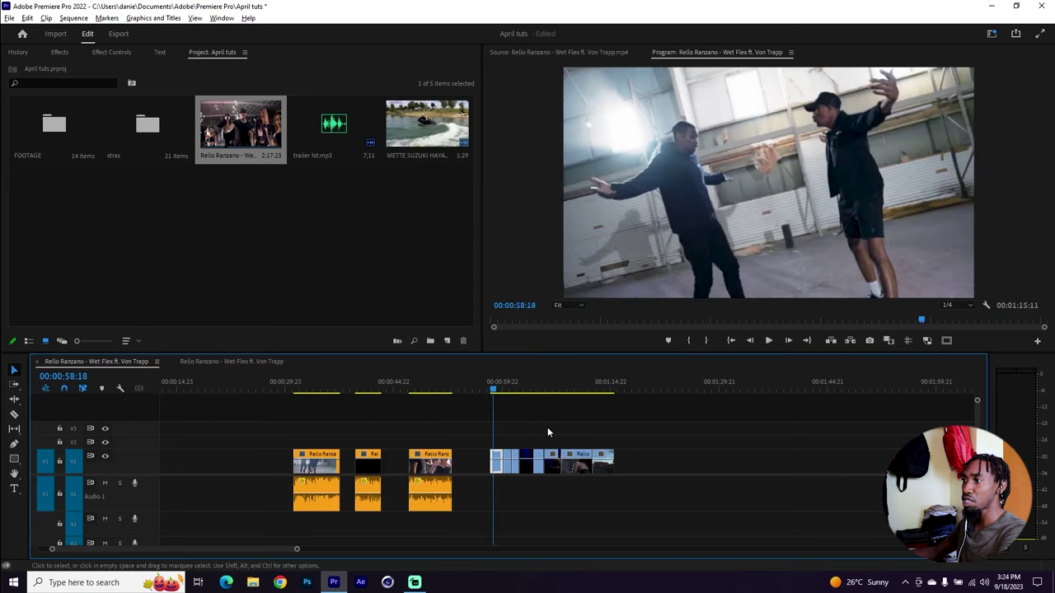
pyautogui.scroll(2, 547, 427)
pyautogui.scroll(-4, 599, 428)
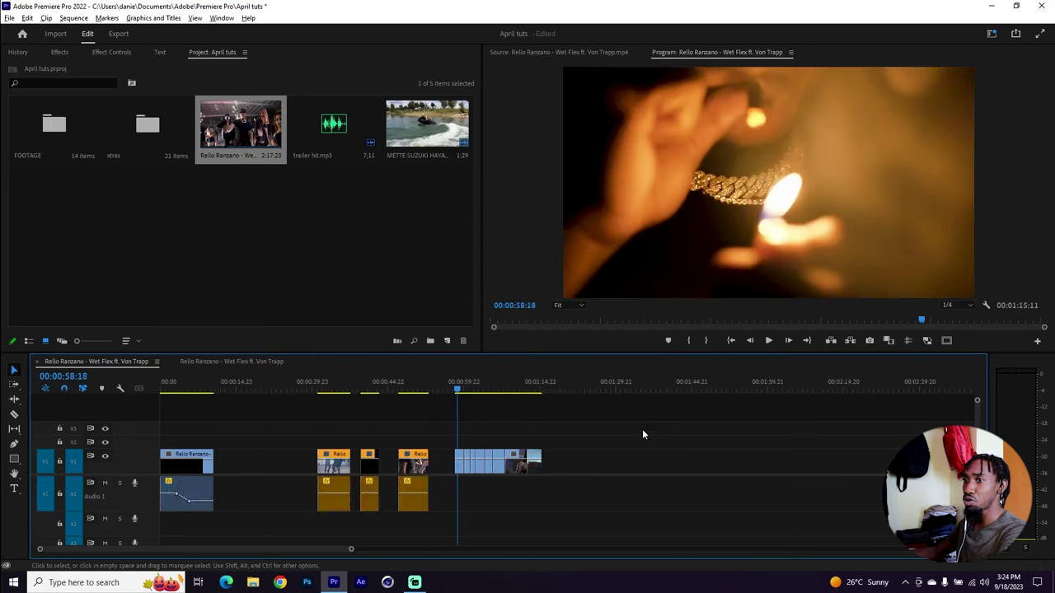
pyautogui.scroll(3, 228, 463)
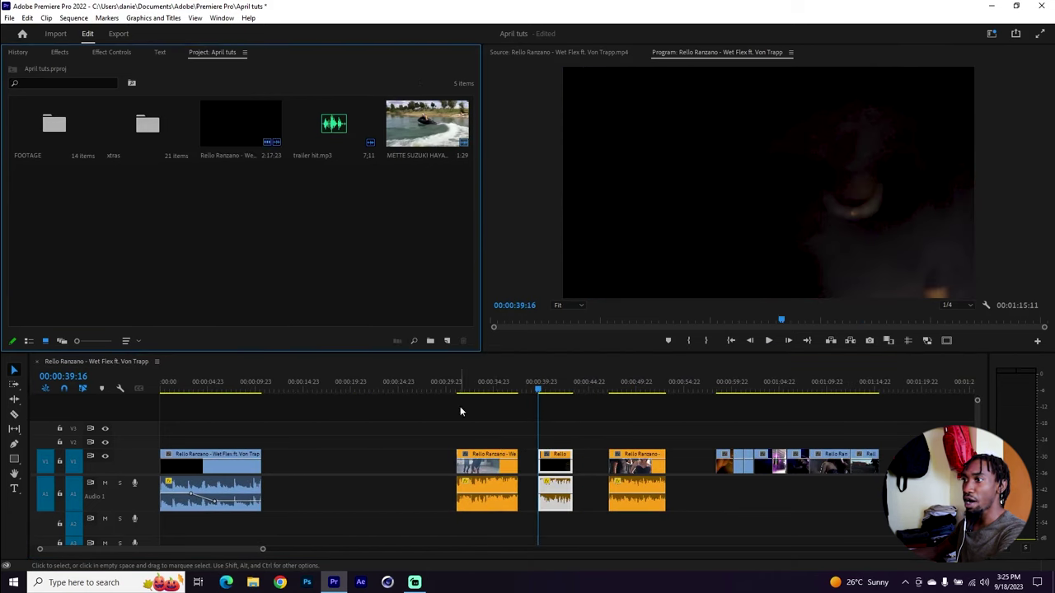
# - Move the second and third labeled excerpts ahead of the first, starting at about 00:00:14, and shift the first to about 00:00:37
pyautogui.click(498, 423)
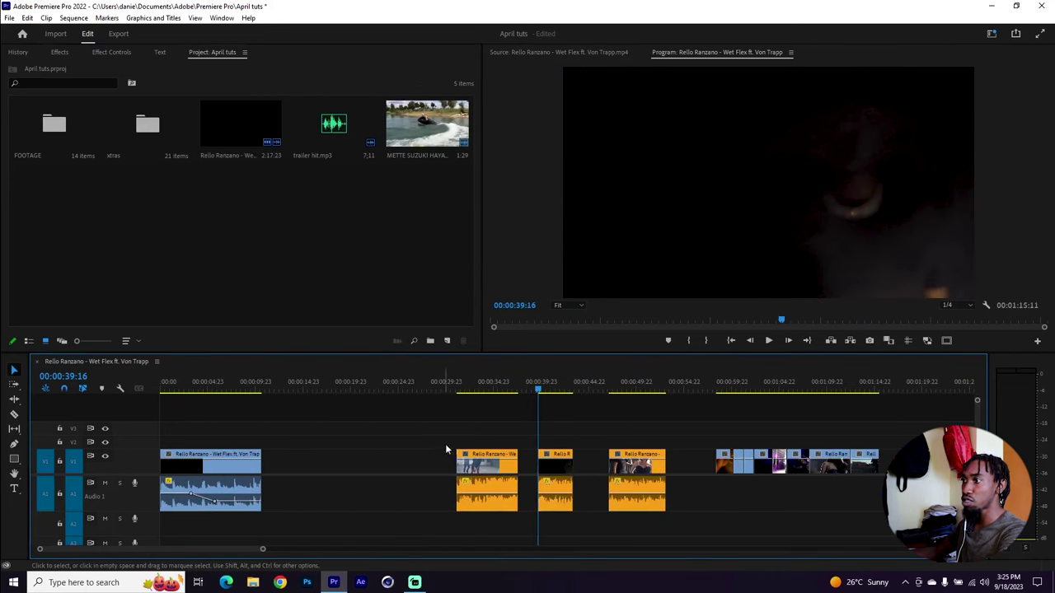
pyautogui.moveTo(621, 438); pyautogui.dragTo(556, 516)
pyautogui.moveTo(630, 469); pyautogui.dragTo(374, 468)
pyautogui.click(361, 419)
pyautogui.moveTo(498, 467); pyautogui.dragTo(553, 466)
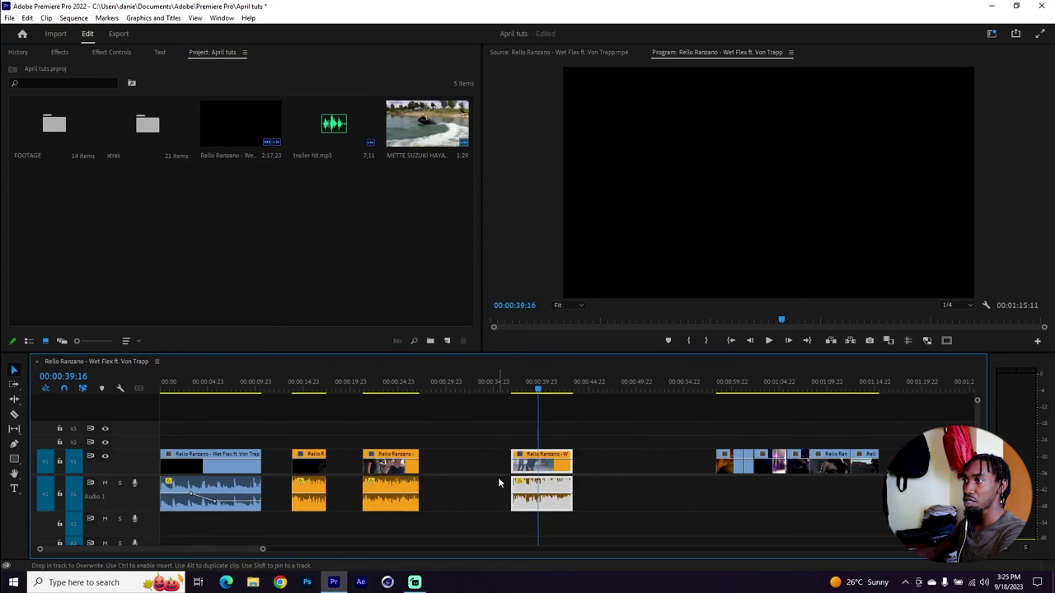
pyautogui.press('=')
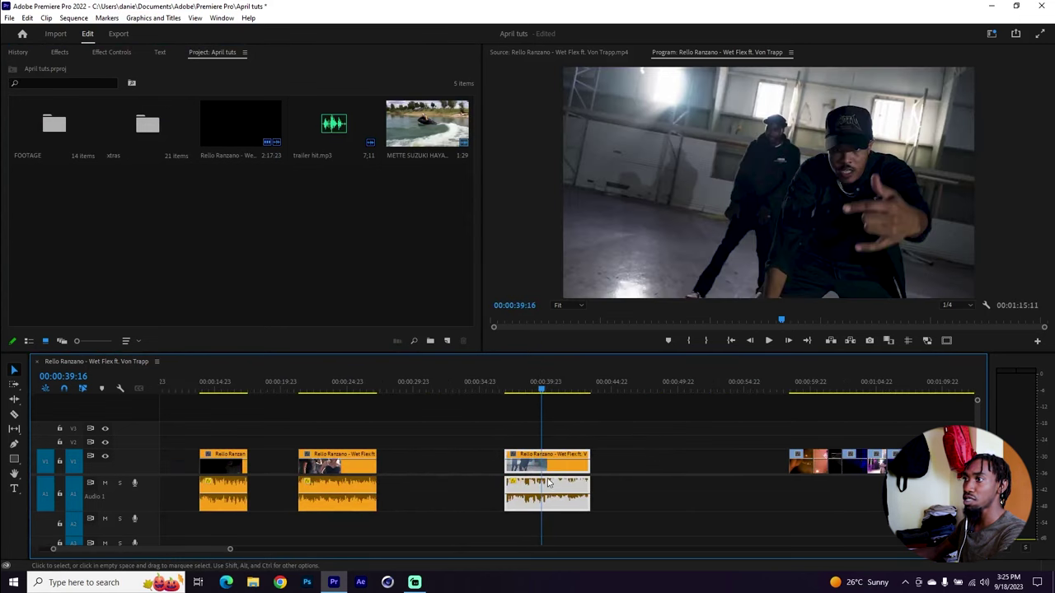
# - Move the first labeled excerpt onto V2 and A2 over the opening clip, starting at 00:00:05:10
pyautogui.click(506, 388)
pyautogui.click(555, 420)
pyautogui.scroll(2, 452, 461)
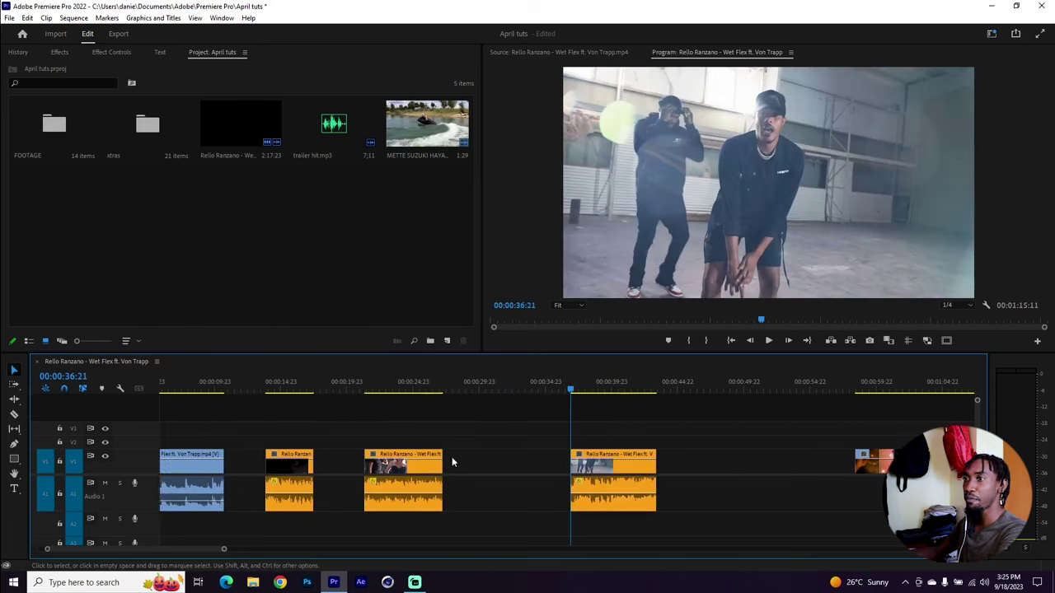
pyautogui.scroll(2, 451, 462)
pyautogui.click(354, 388)
pyautogui.press('space')
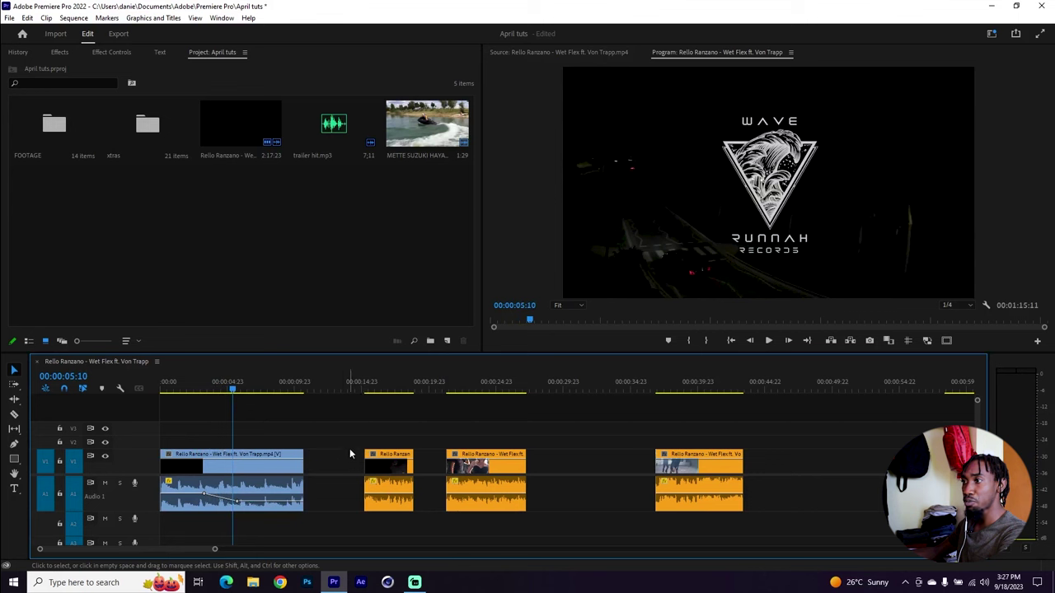
pyautogui.moveTo(395, 463); pyautogui.dragTo(280, 449)
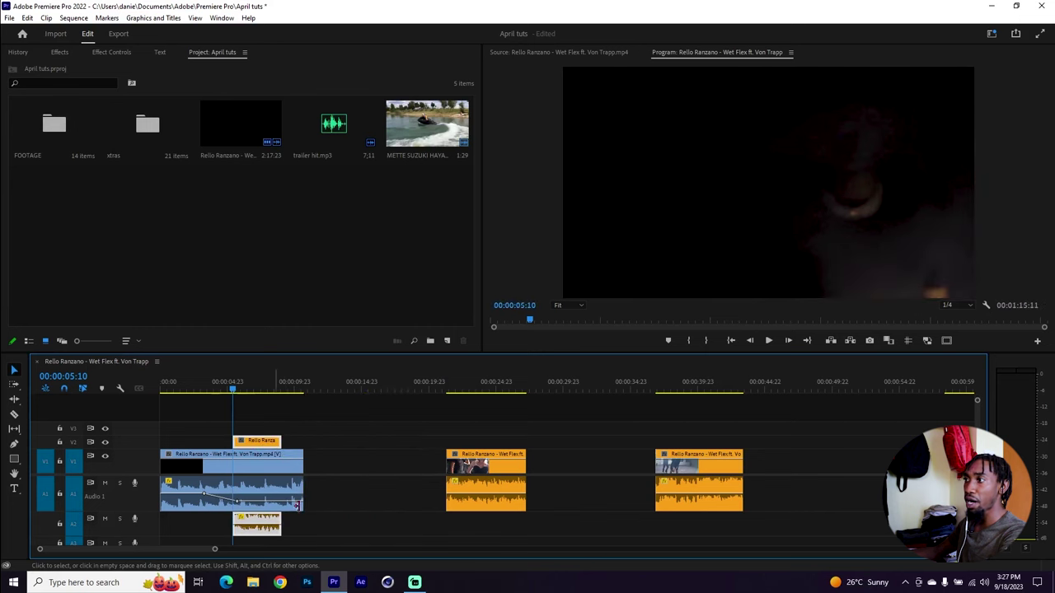
# - Shift the excerpt on V2 and A2 earlier so it starts at about 00:00:04:18 over the opening clip
pyautogui.click(657, 427)
pyautogui.click(656, 383)
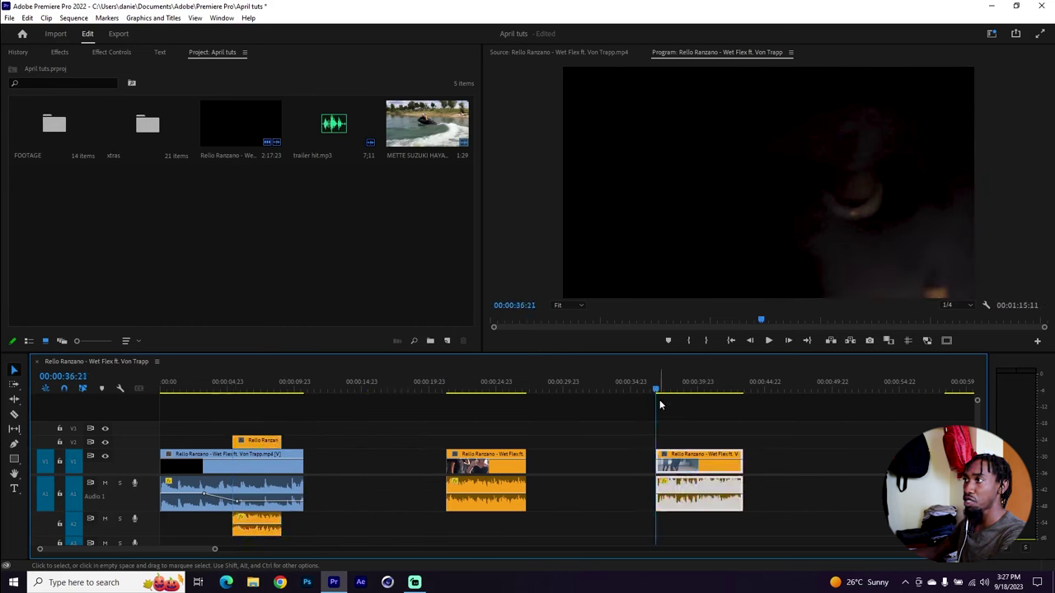
pyautogui.moveTo(658, 389); pyautogui.dragTo(669, 389)
pyautogui.click(708, 424)
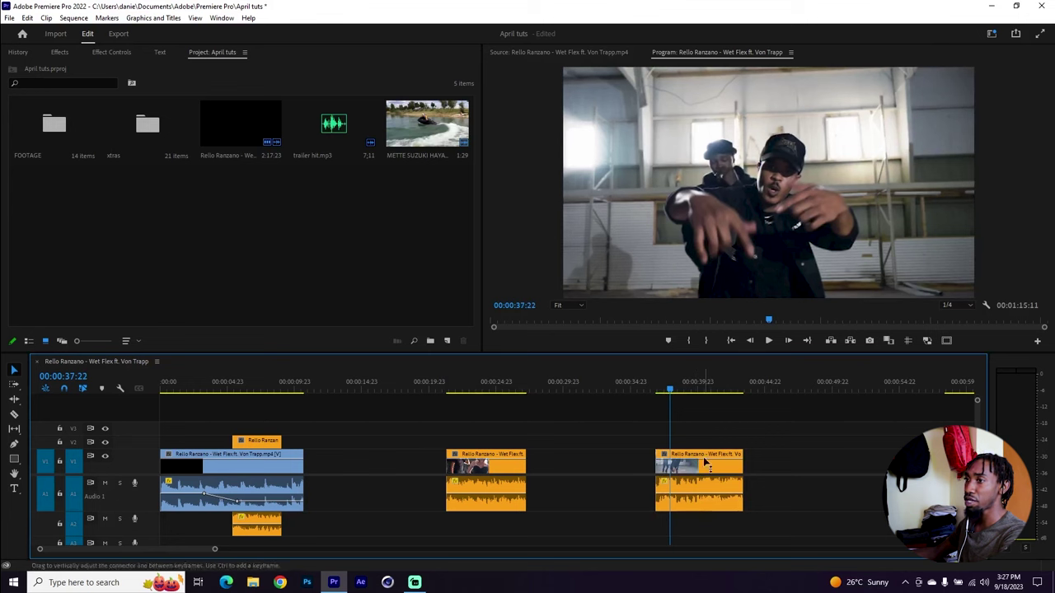
pyautogui.moveTo(212, 390); pyautogui.dragTo(219, 392)
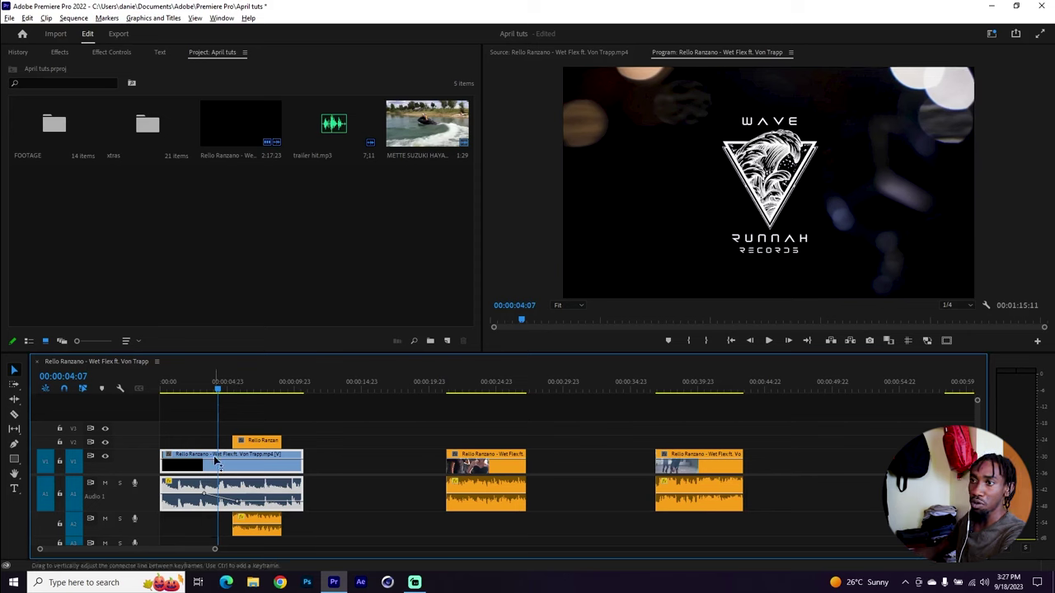
pyautogui.scroll(2, 218, 456)
pyautogui.scroll(1, 218, 455)
pyautogui.moveTo(294, 449); pyautogui.dragTo(281, 450)
pyautogui.click(411, 529)
pyautogui.click(284, 526)
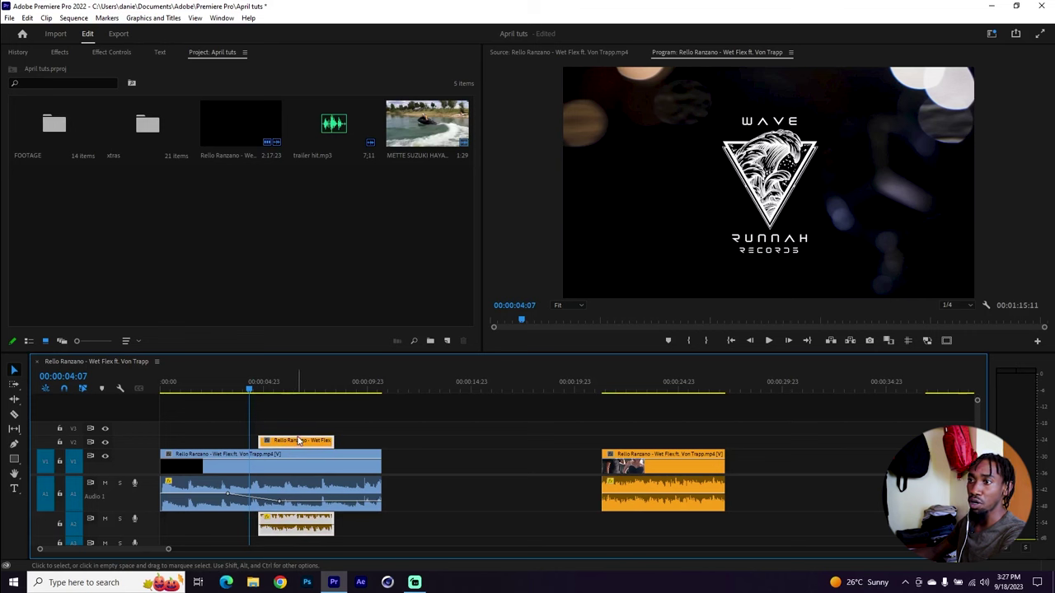
# - Extend only the audio start of the overlaid excerpt on A2 back to 00:00:03:21, ahead of its video
pyautogui.click(420, 488)
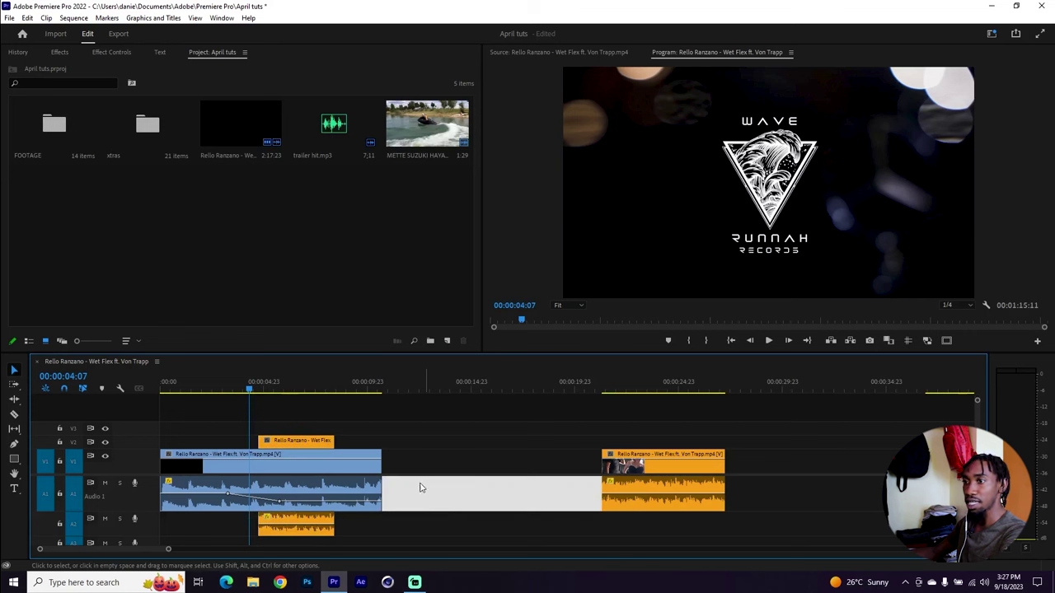
pyautogui.keyDown('alt'); pyautogui.click(265, 525); pyautogui.keyUp('alt')
pyautogui.moveTo(258, 520); pyautogui.dragTo(240, 520)
pyautogui.scroll(-3, 290, 502)
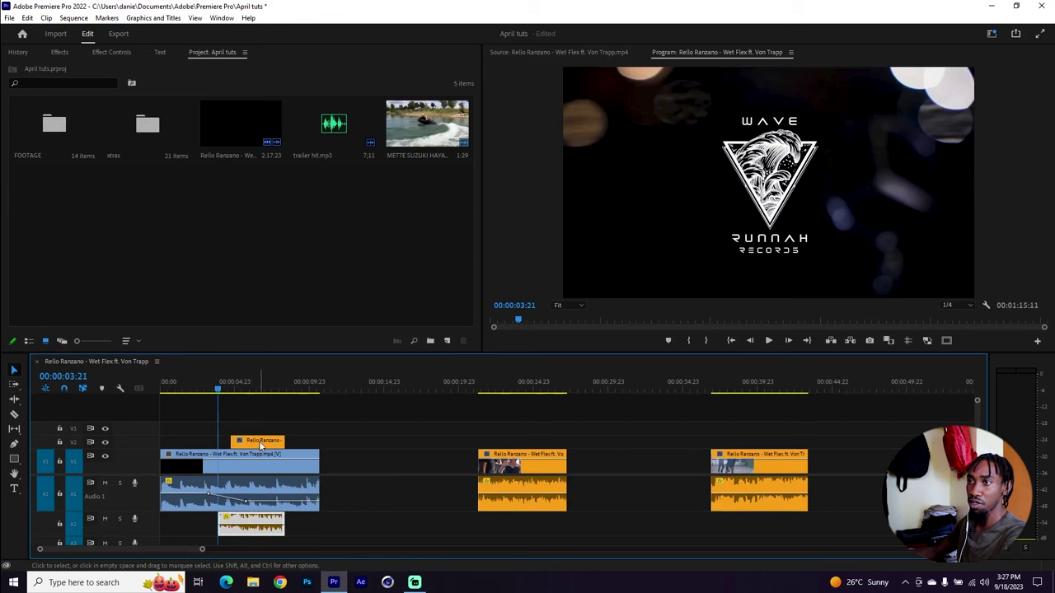
pyautogui.press('Home')
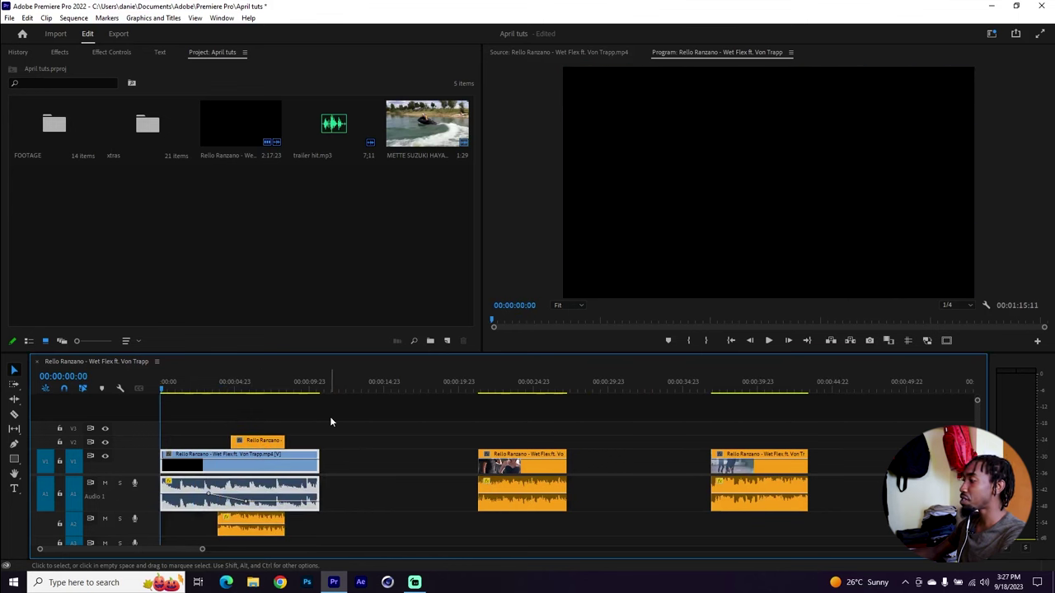
# - Apply Constant Power fades to both ends of the overlaid excerpt's A2 audio, shorten them and play back the section
pyautogui.click(234, 385)
pyautogui.scroll(3, 231, 458)
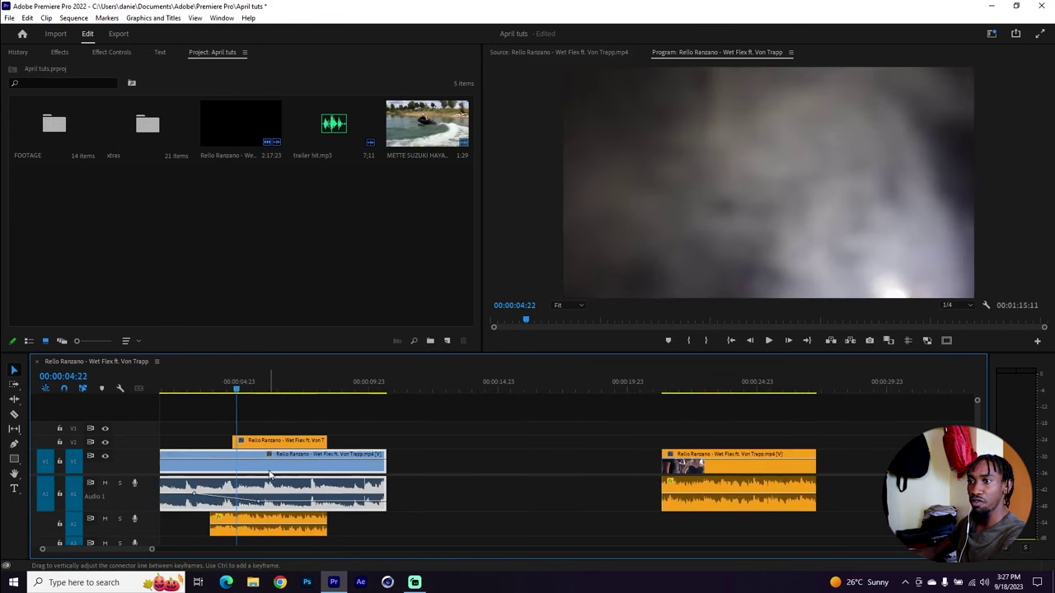
pyautogui.scroll(2, 270, 475)
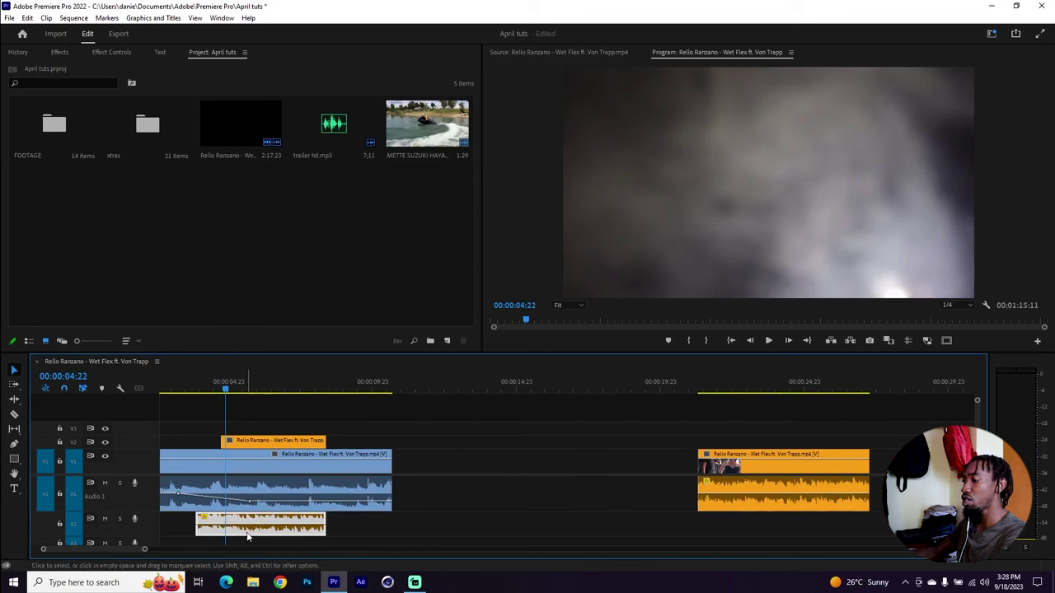
pyautogui.hotkey('shift', 'd')
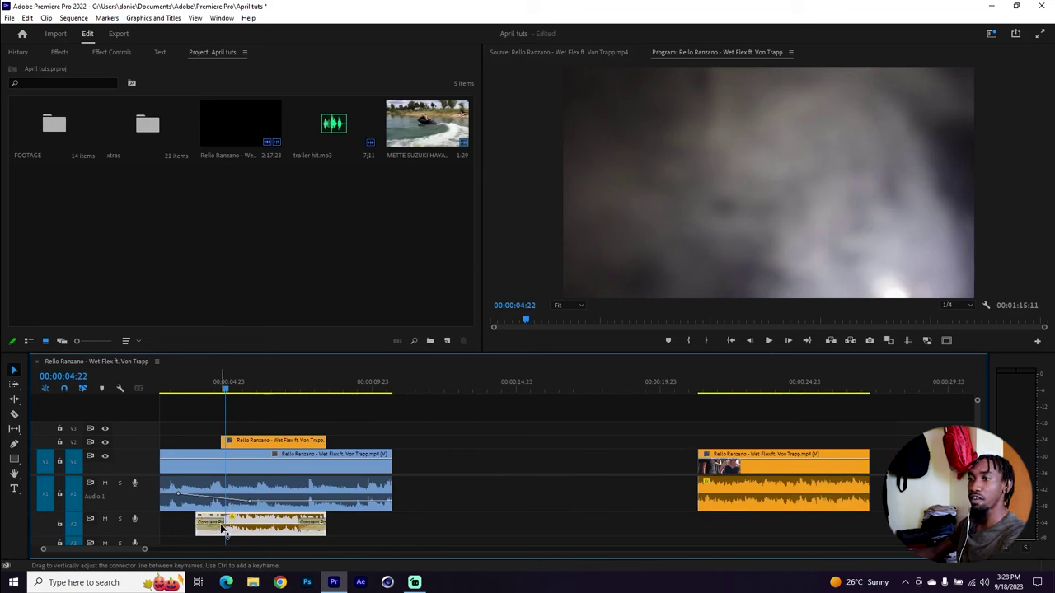
pyautogui.moveTo(222, 527); pyautogui.dragTo(211, 528)
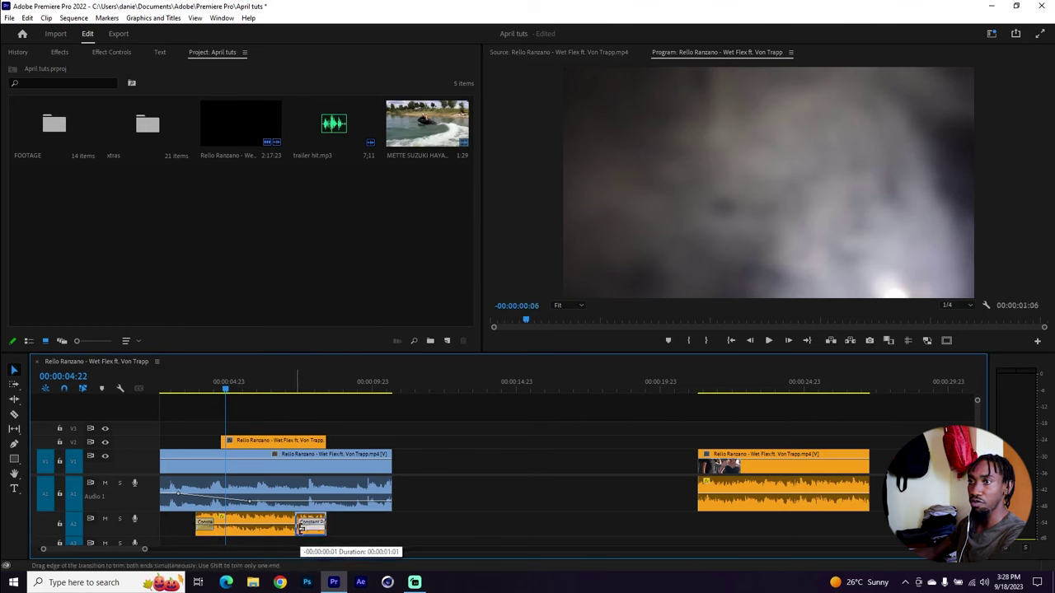
pyautogui.press('-')
pyautogui.press('space')
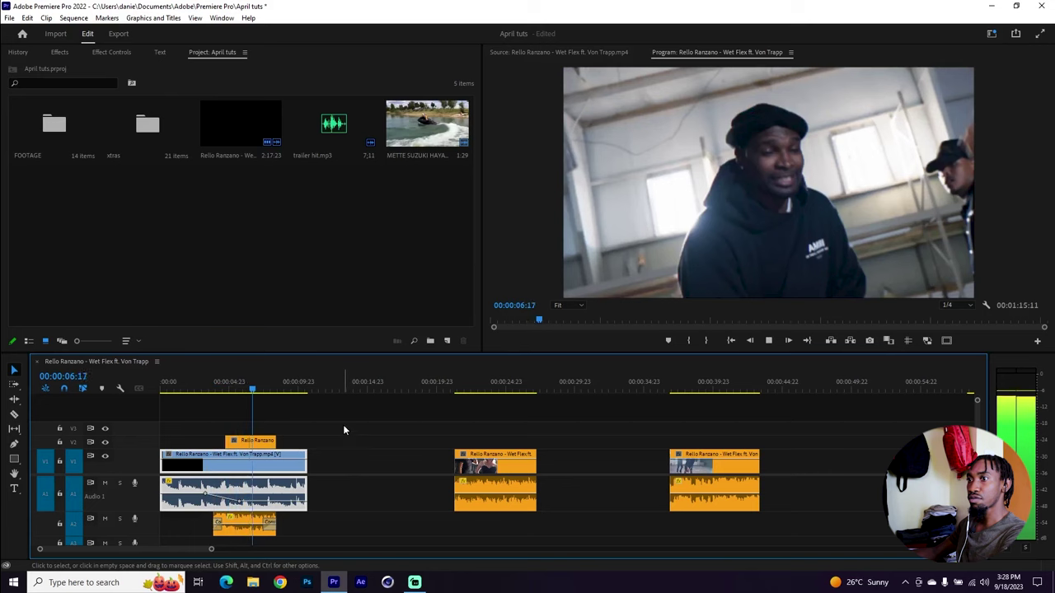
pyautogui.press('space')
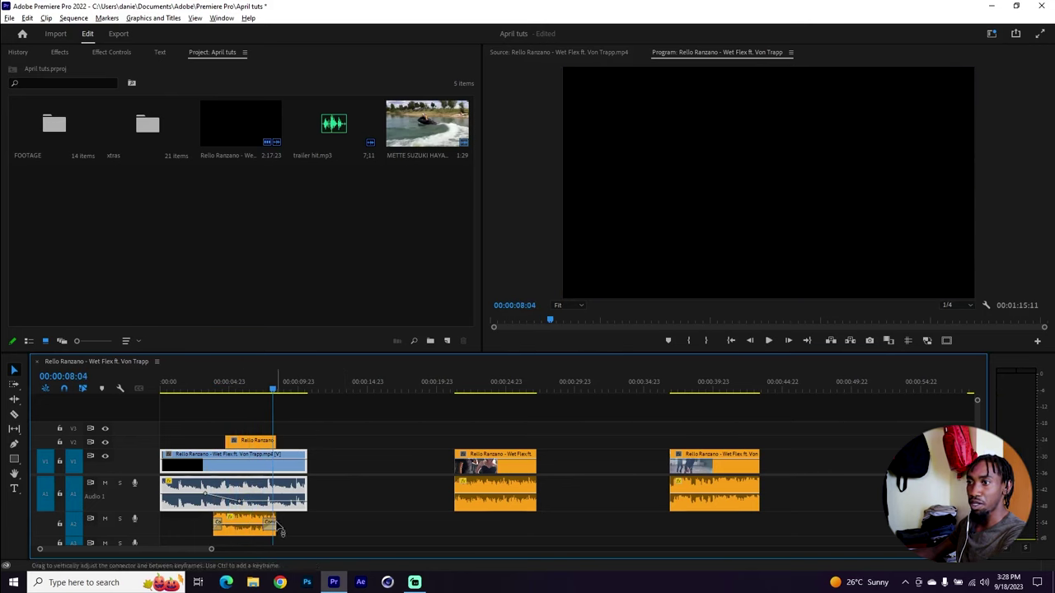
# - Enlarge track A2, keyframe the overlaid excerpt's volume down near its end, and extend its audio to about 00:00:09:12
pyautogui.moveTo(273, 519); pyautogui.dragTo(275, 517)
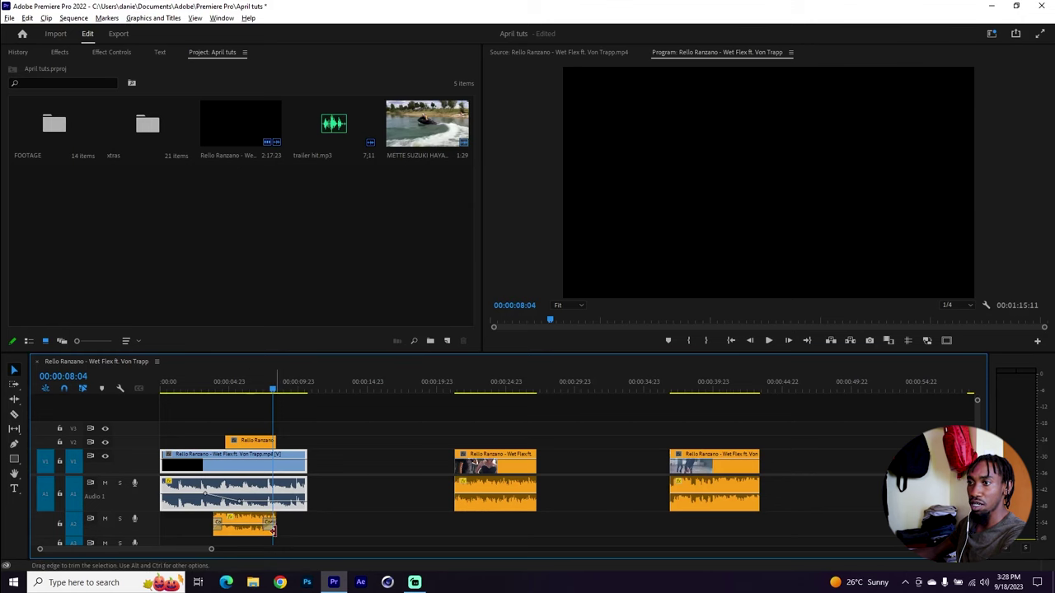
pyautogui.scroll(1, 276, 528)
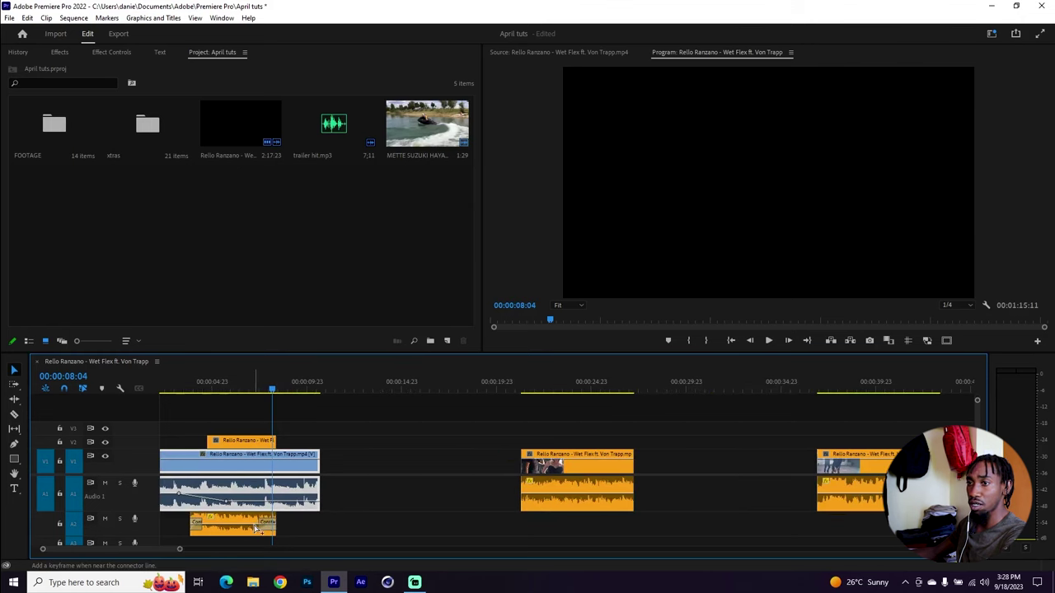
pyautogui.doubleClick(145, 525)
pyautogui.click(254, 534)
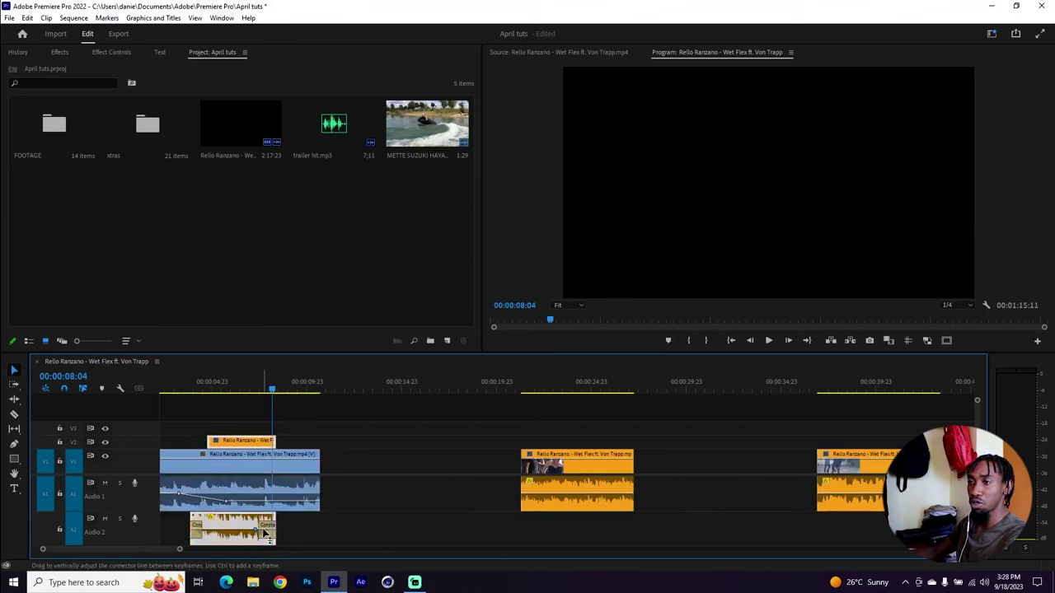
pyautogui.doubleClick(265, 528)
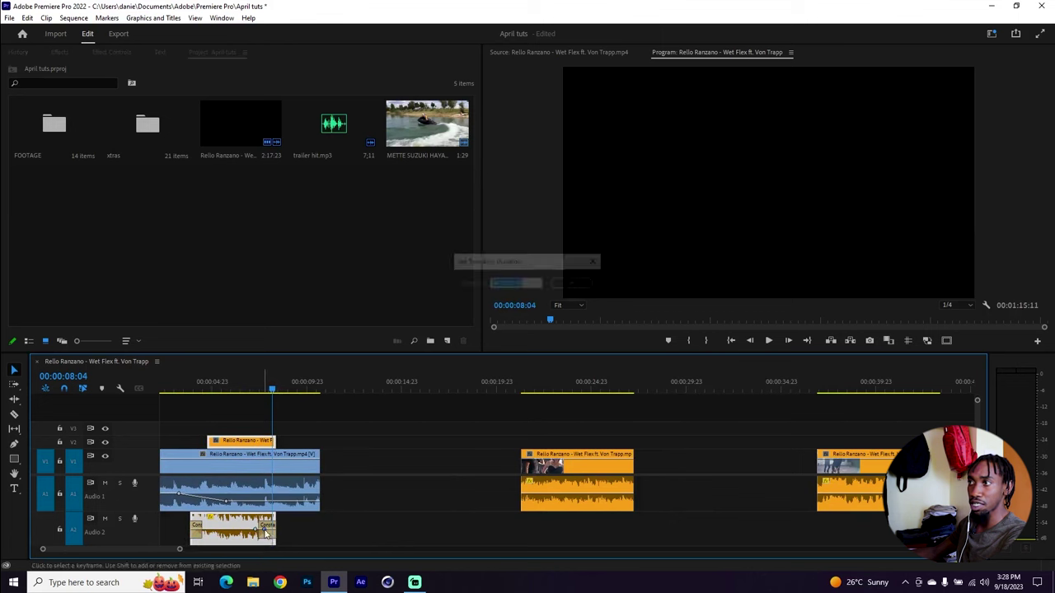
pyautogui.click(584, 301)
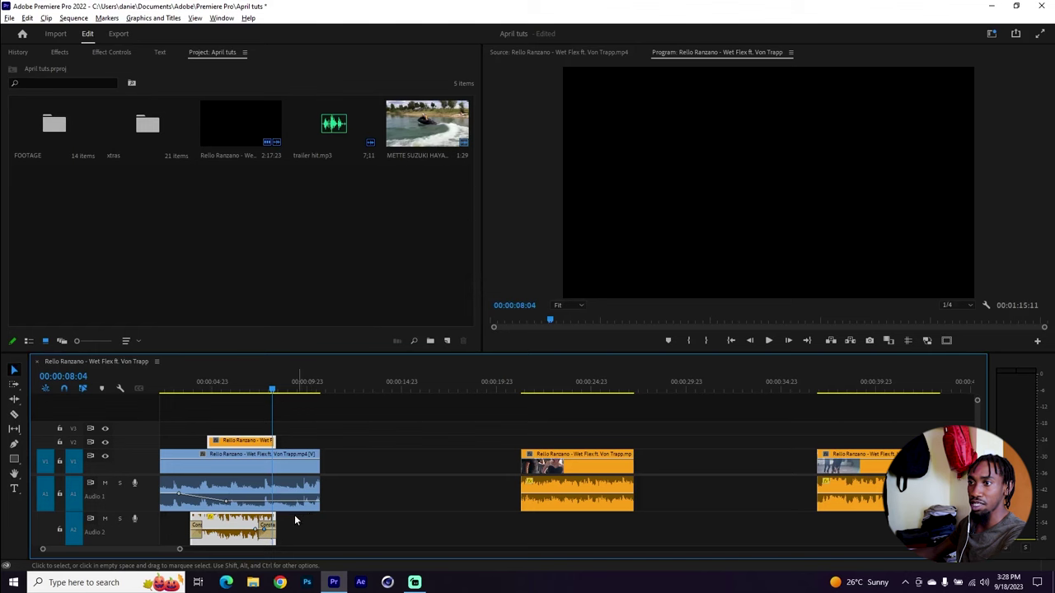
pyautogui.moveTo(296, 517); pyautogui.dragTo(285, 540)
# - Play back the opening with the overlaid excerpt and examine the frames around the end of its video
pyautogui.click(195, 384)
pyautogui.press('space')
pyautogui.press('-')
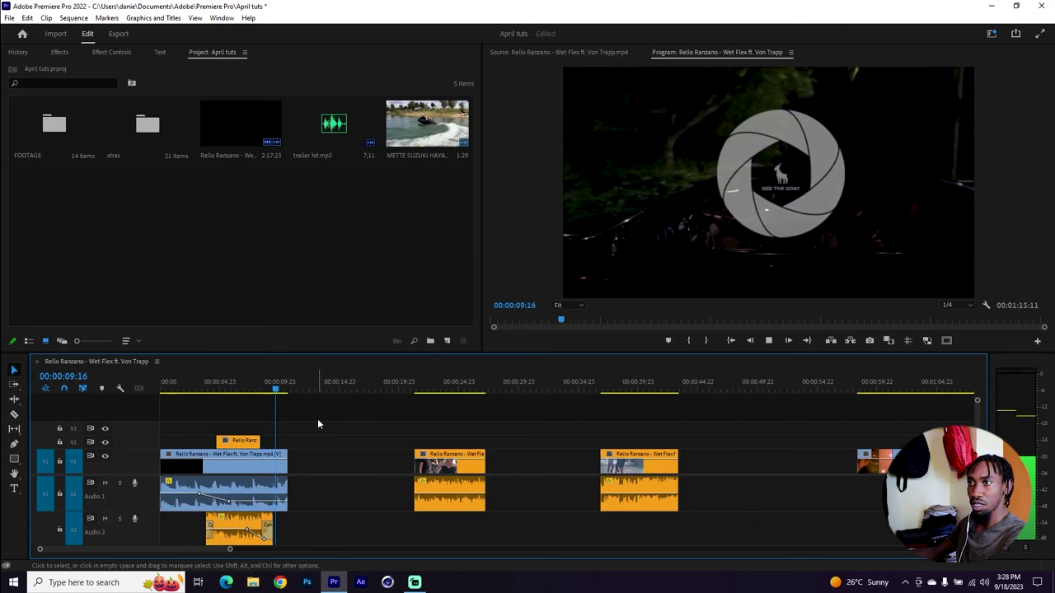
pyautogui.press('space')
pyautogui.click(262, 387)
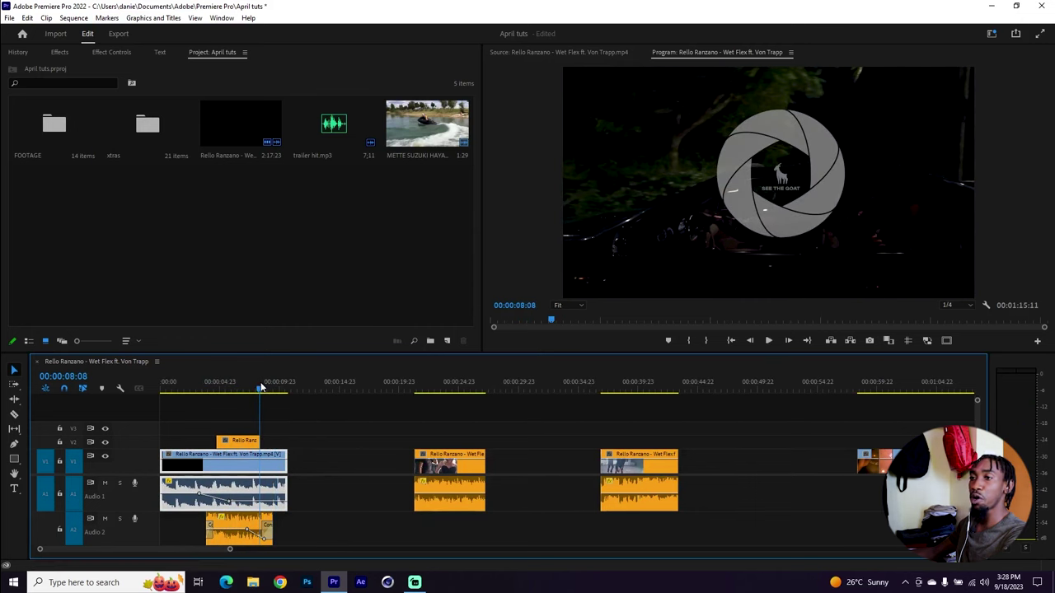
pyautogui.click(313, 454)
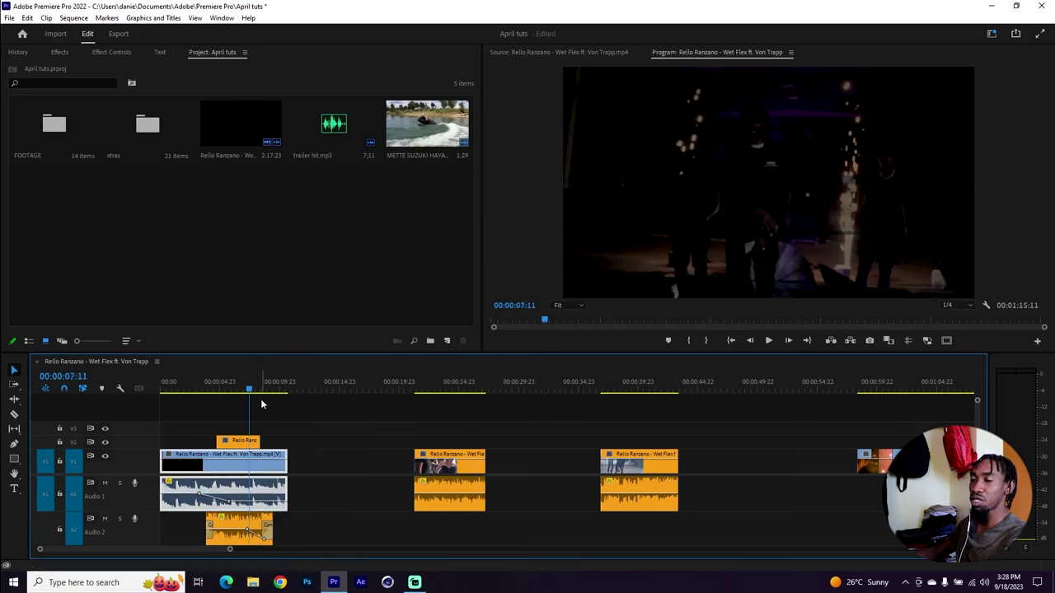
pyautogui.click(294, 428)
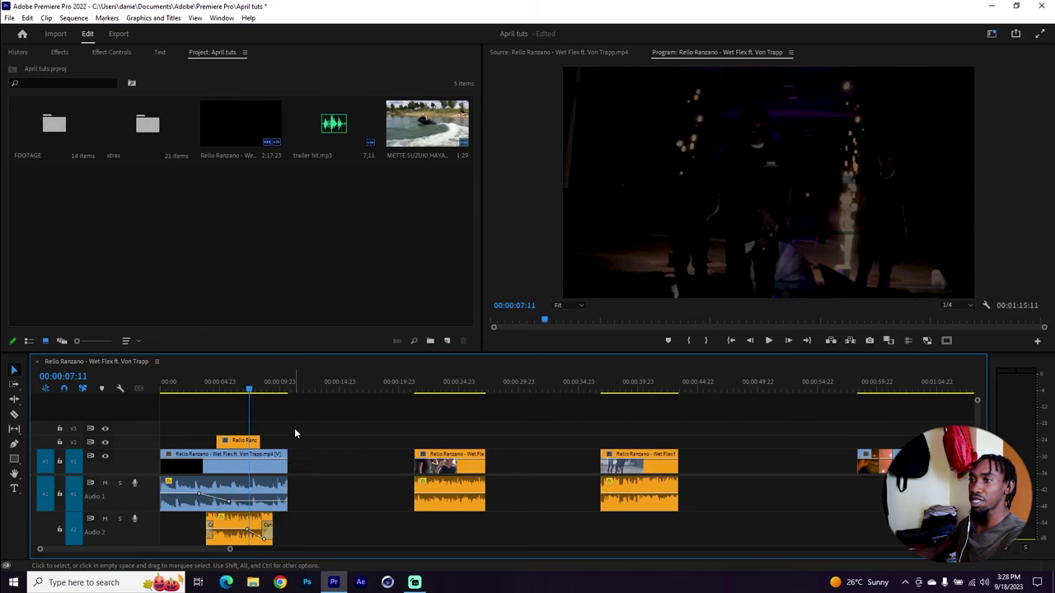
pyautogui.moveTo(254, 391); pyautogui.dragTo(250, 392)
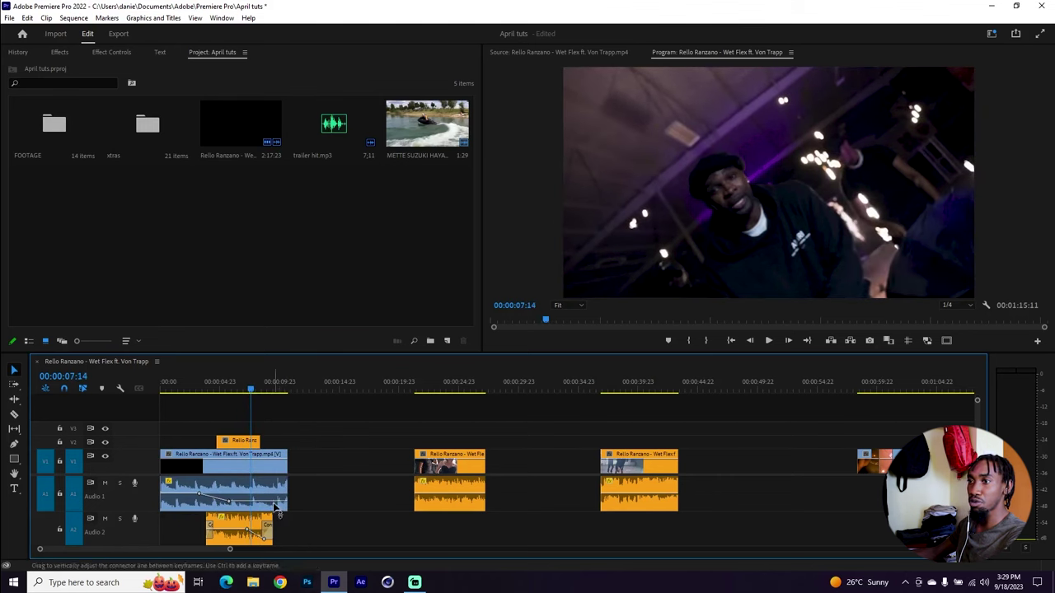
# - Trim only the opening clip's video on V1 to end with the V2 excerpt at 00:00:08:08, then play from the start
pyautogui.moveTo(268, 454); pyautogui.dragTo(258, 454)
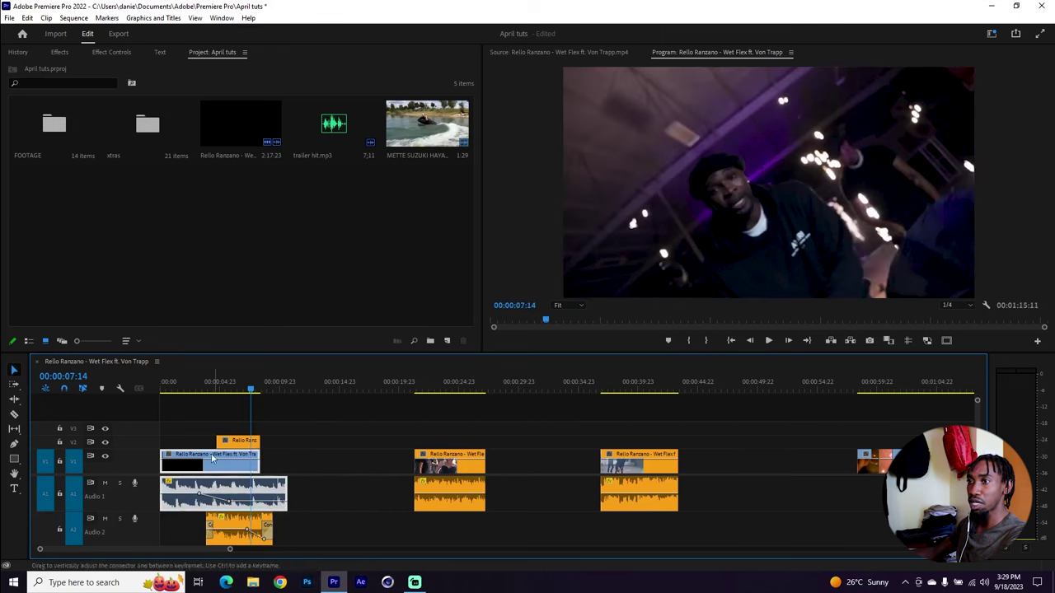
pyautogui.click(279, 464)
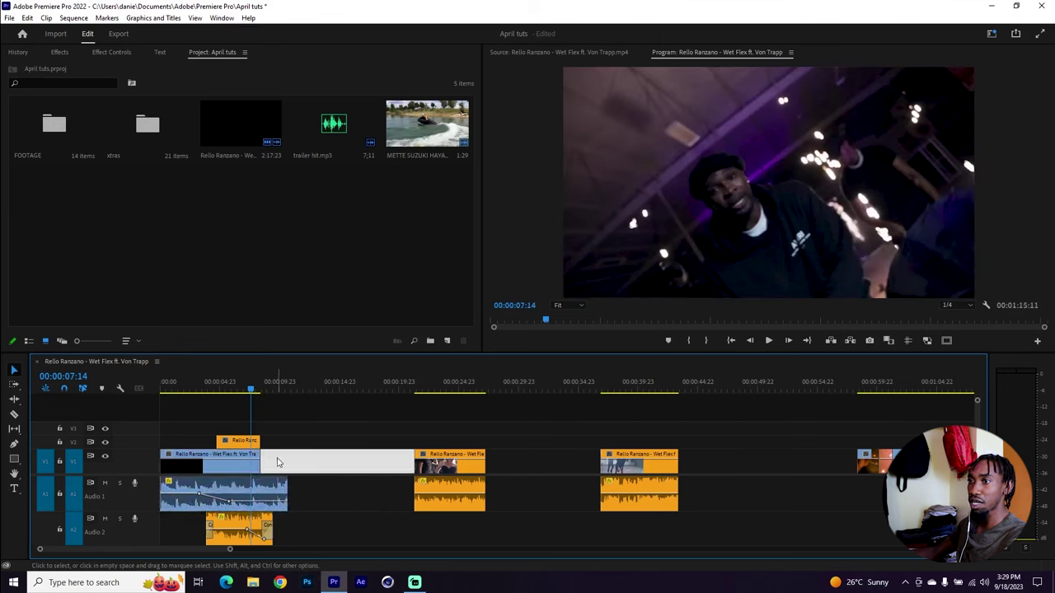
pyautogui.moveTo(235, 383); pyautogui.dragTo(149, 385)
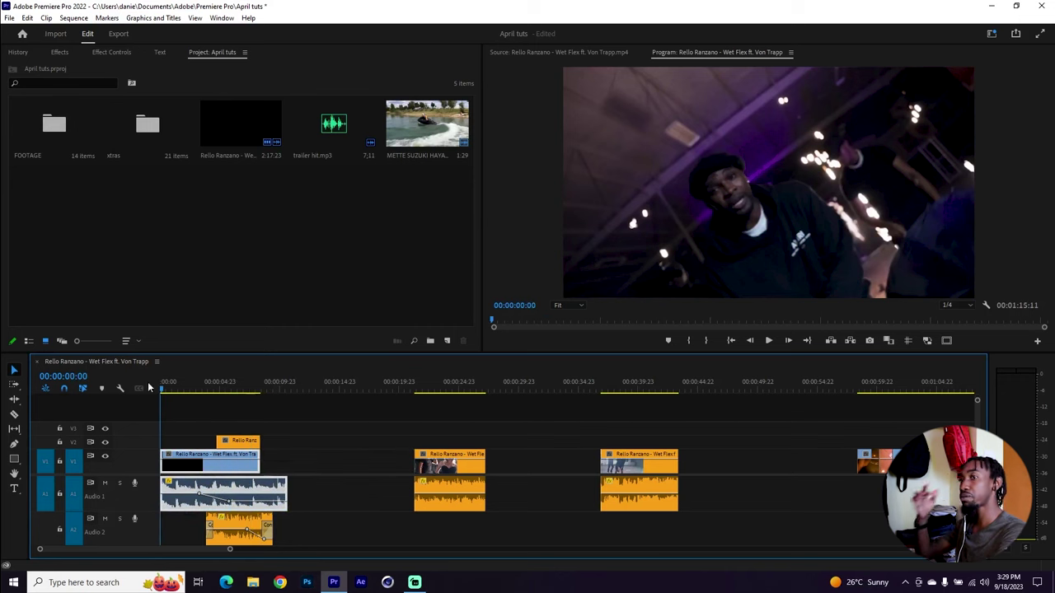
pyautogui.press('space')
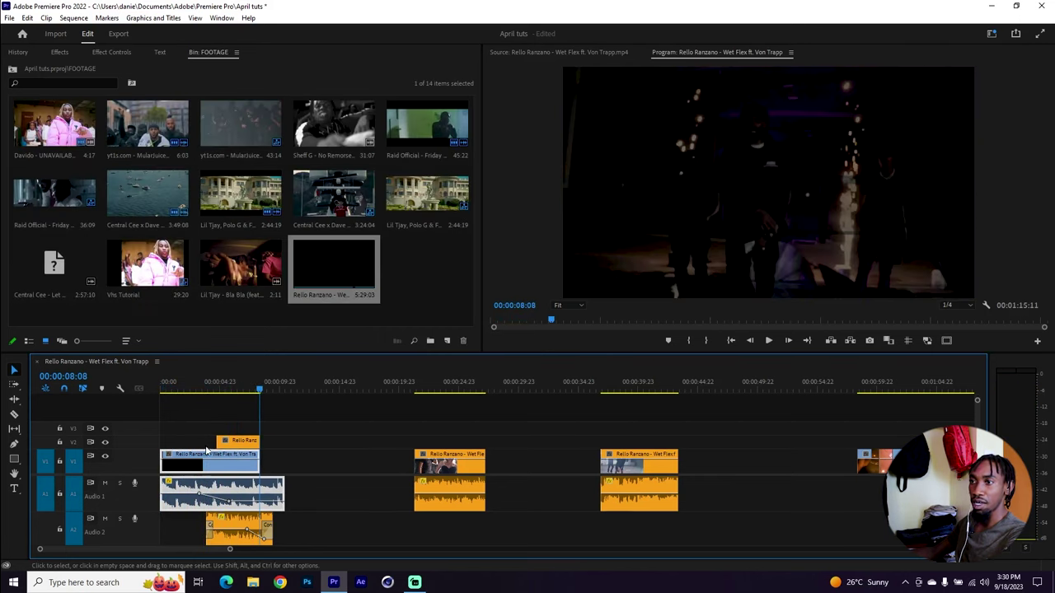
# - Move the second labeled excerpt onto V2 and A2, starting right after the opening clip's audio at about 00:00:10:10
pyautogui.click(305, 459)
pyautogui.moveTo(261, 380); pyautogui.dragTo(242, 384)
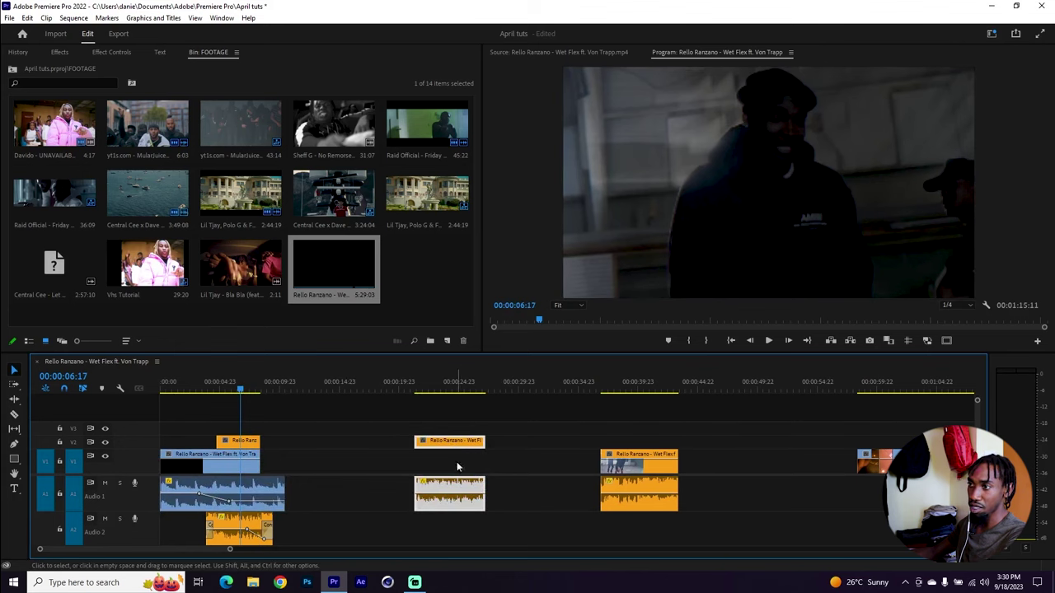
pyautogui.moveTo(471, 423)
pyautogui.mouseDown()
pyautogui.moveTo(419, 523)
pyautogui.moveTo(422, 510)
pyautogui.mouseUp()
pyautogui.click(499, 462)
pyautogui.moveTo(451, 443); pyautogui.dragTo(347, 446)
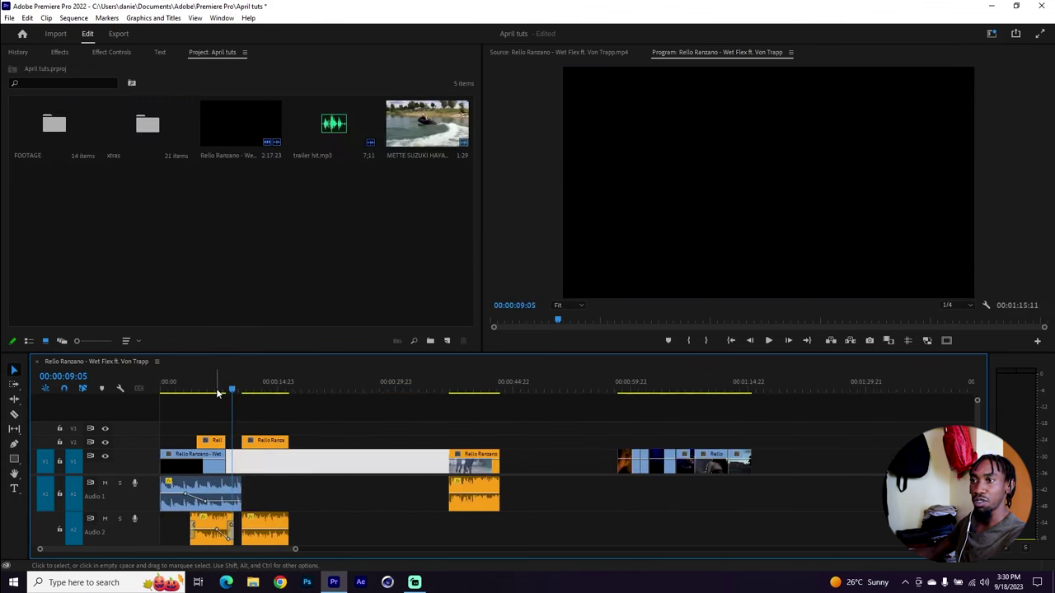
# - Extend only the opening clip's audio on A1 to about 00:00:13:17
pyautogui.moveTo(218, 393)
pyautogui.mouseDown()
pyautogui.moveTo(207, 393)
pyautogui.moveTo(227, 393)
pyautogui.mouseUp()
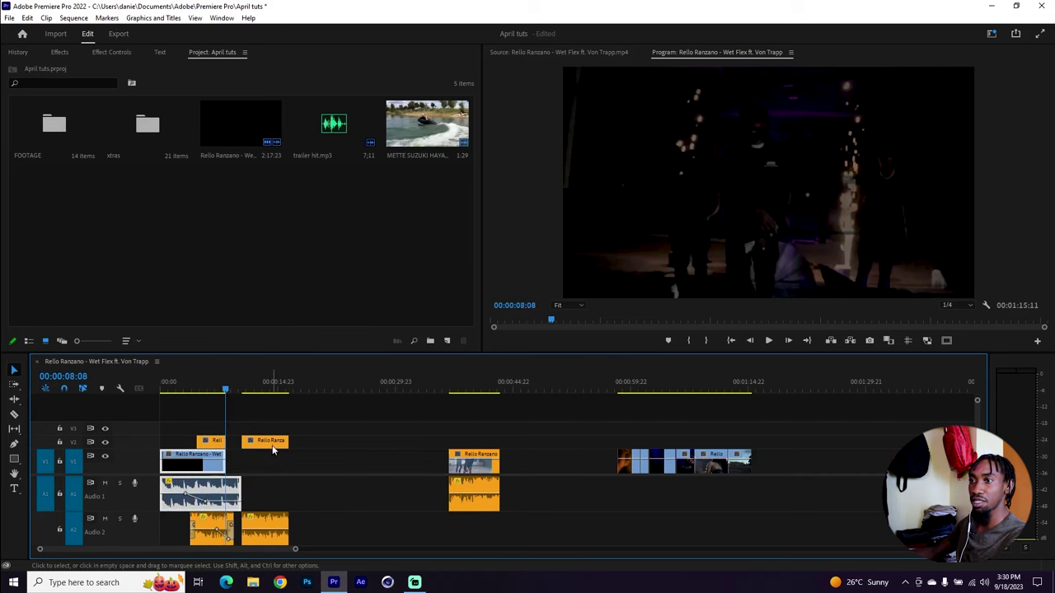
pyautogui.click(474, 472)
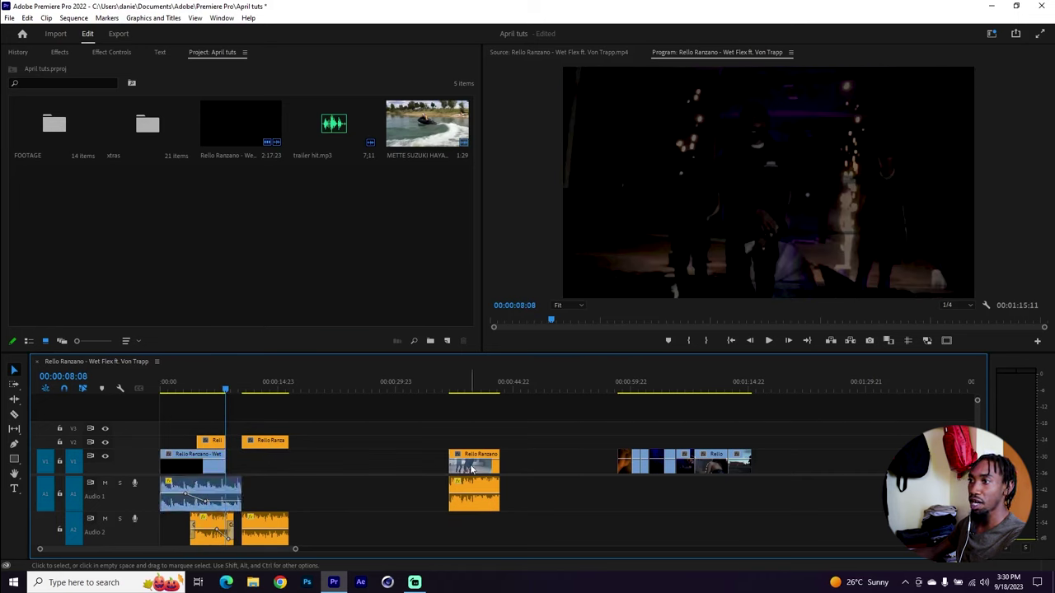
pyautogui.press('=')
pyautogui.press('=')
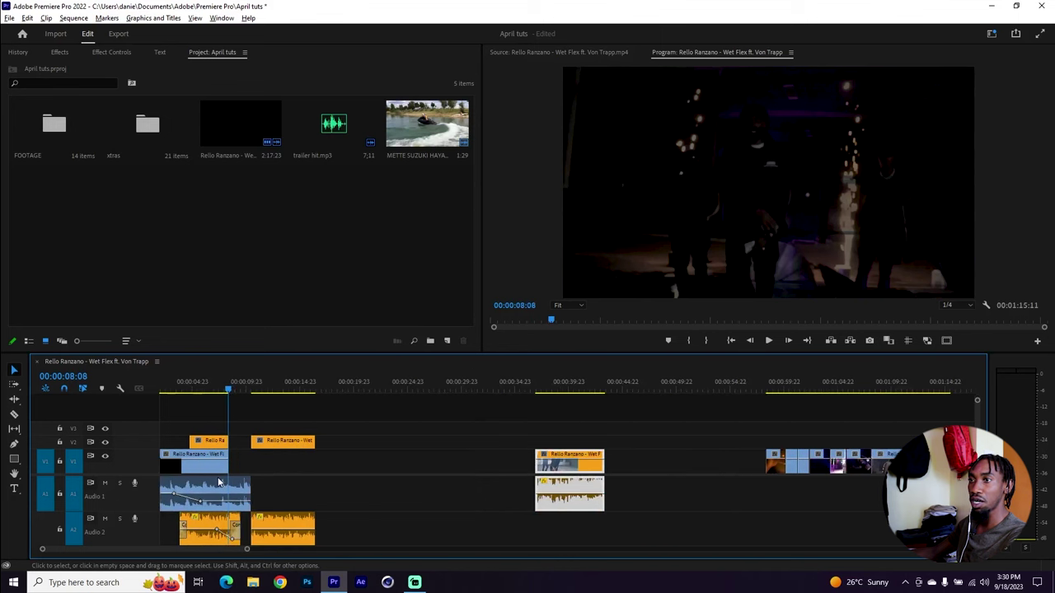
pyautogui.click(245, 393)
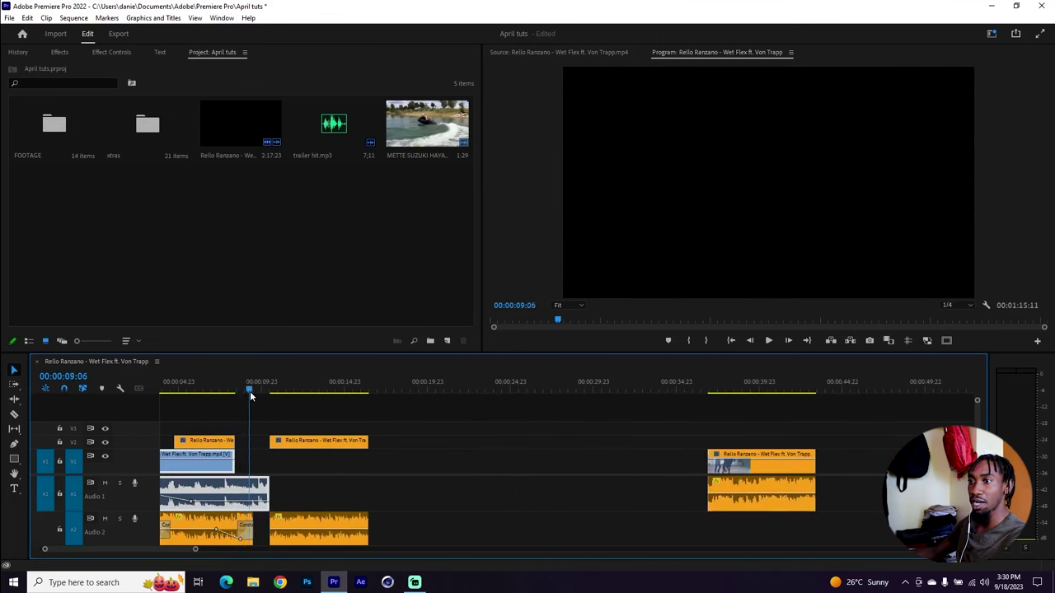
pyautogui.click(322, 466)
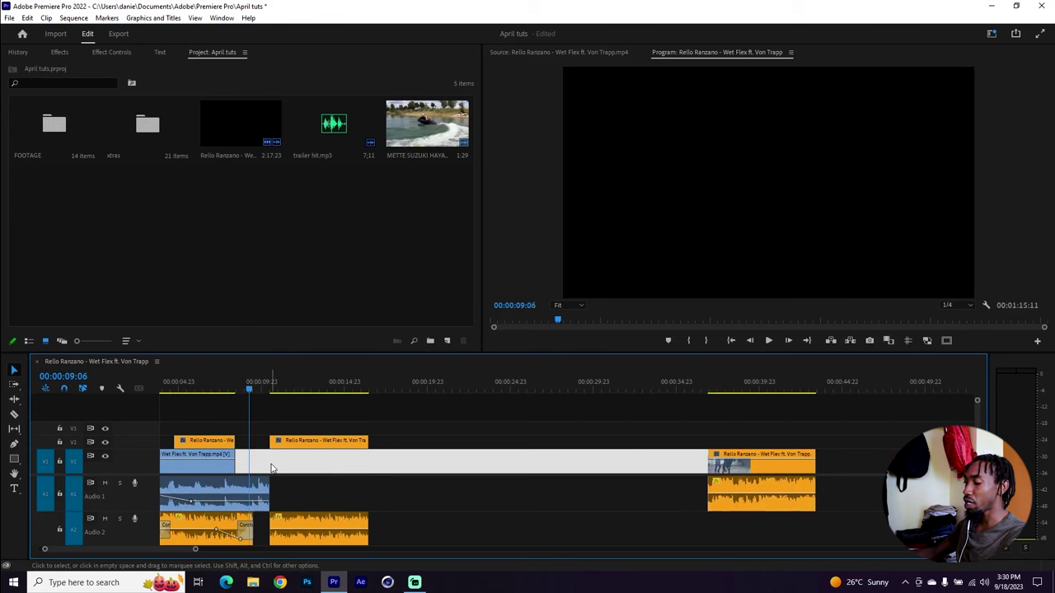
pyautogui.moveTo(270, 491); pyautogui.dragTo(323, 491)
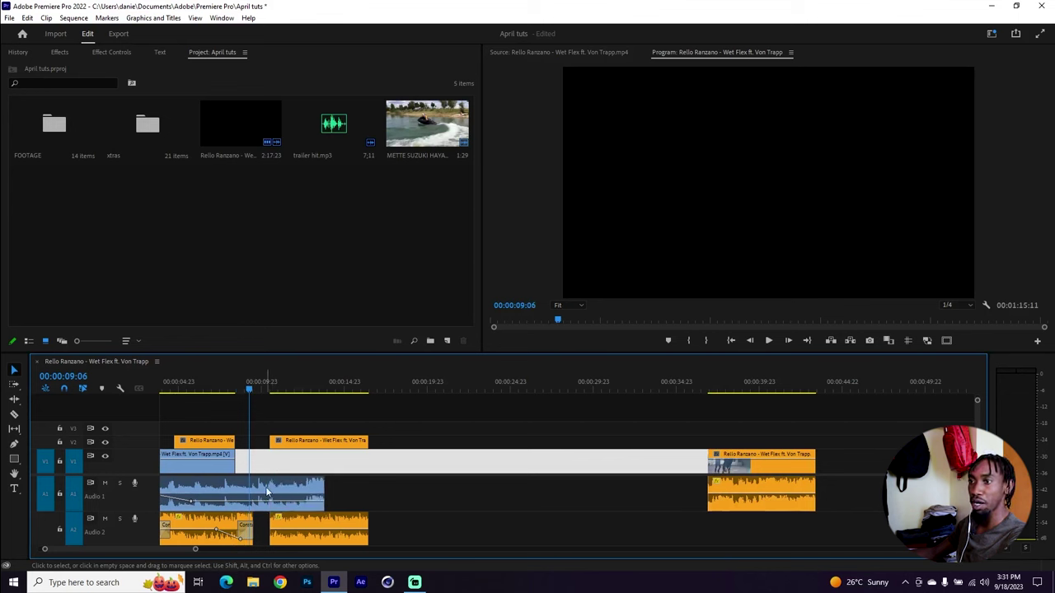
# - Move the second labeled excerpt on V2 and A2 to start at 00:00:09:22, overlapping the extended opening audio
pyautogui.hscroll(-3, 334, 486)
pyautogui.press('space')
pyautogui.click(280, 452)
pyautogui.moveTo(321, 390); pyautogui.dragTo(327, 388)
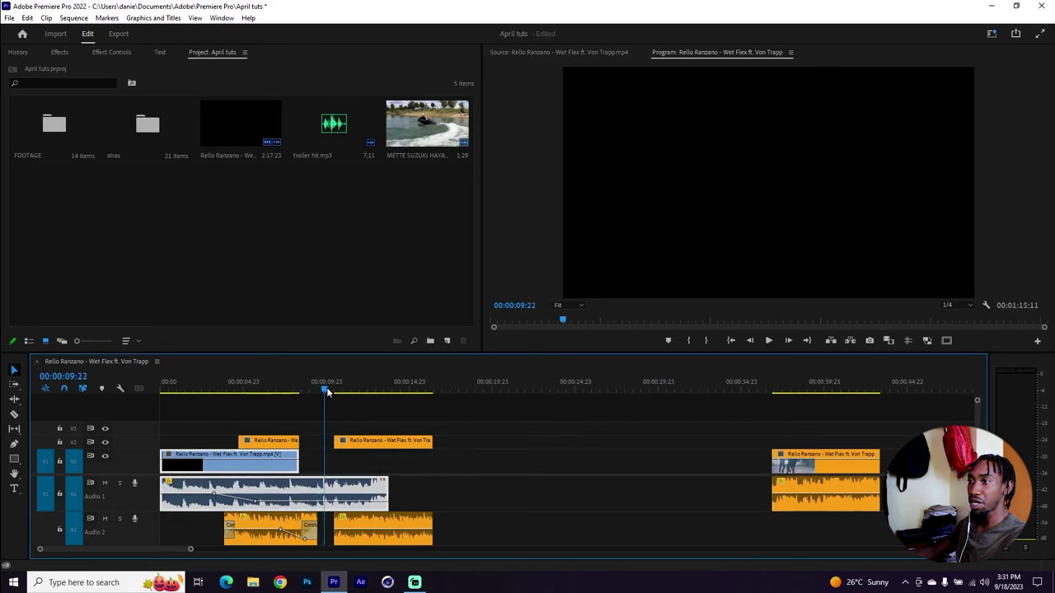
pyautogui.click(370, 462)
pyautogui.moveTo(410, 443); pyautogui.dragTo(401, 446)
pyautogui.click(345, 466)
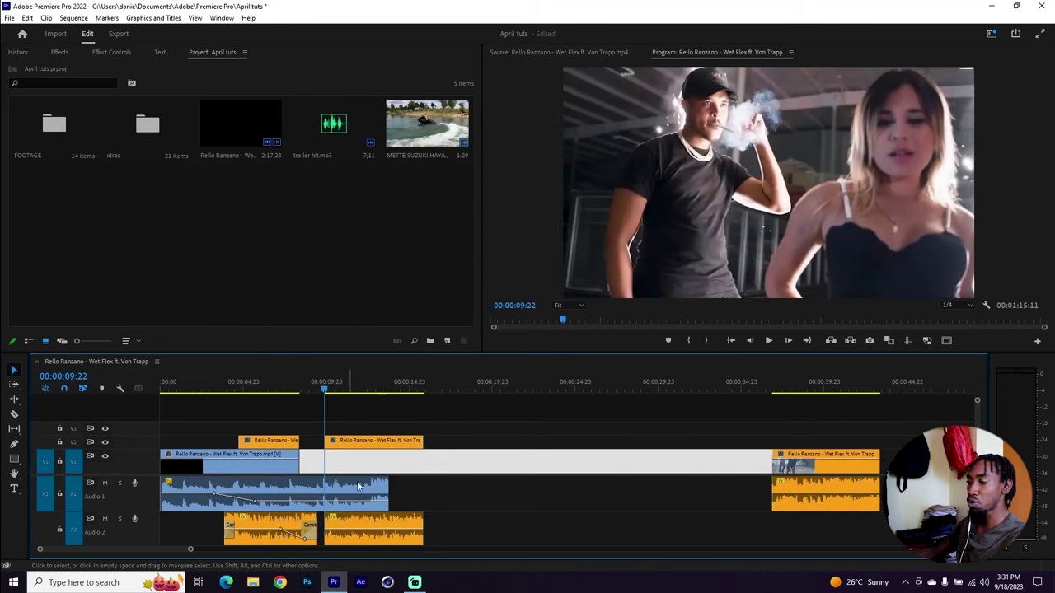
pyautogui.click(462, 462)
# - Trim only the second excerpt's video start to 00:00:11:01 and apply default transitions to both ends of its video and audio
pyautogui.click(360, 442)
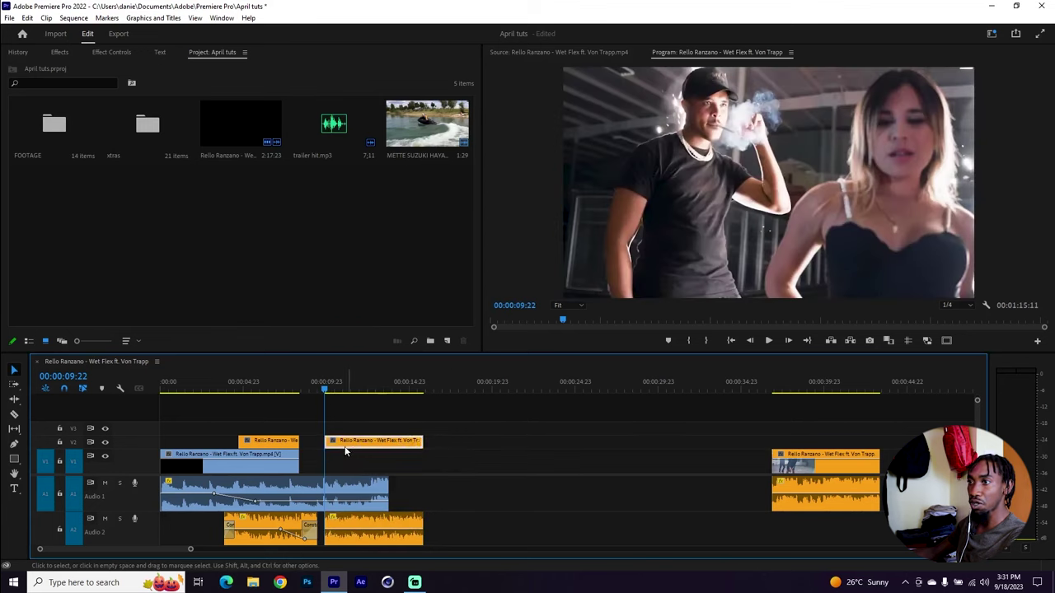
pyautogui.moveTo(328, 442); pyautogui.dragTo(344, 446)
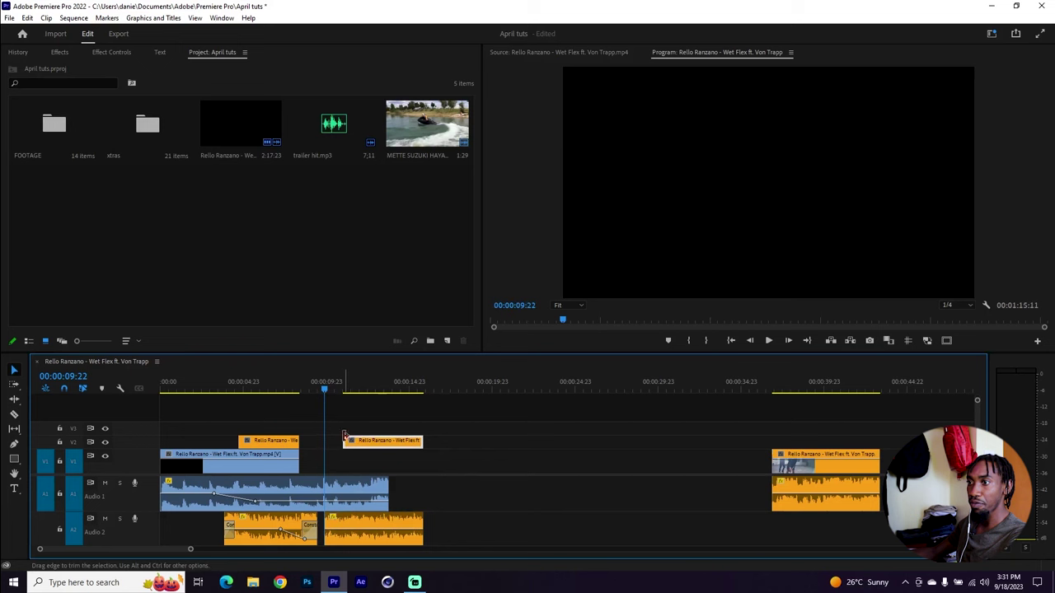
pyautogui.click(335, 524)
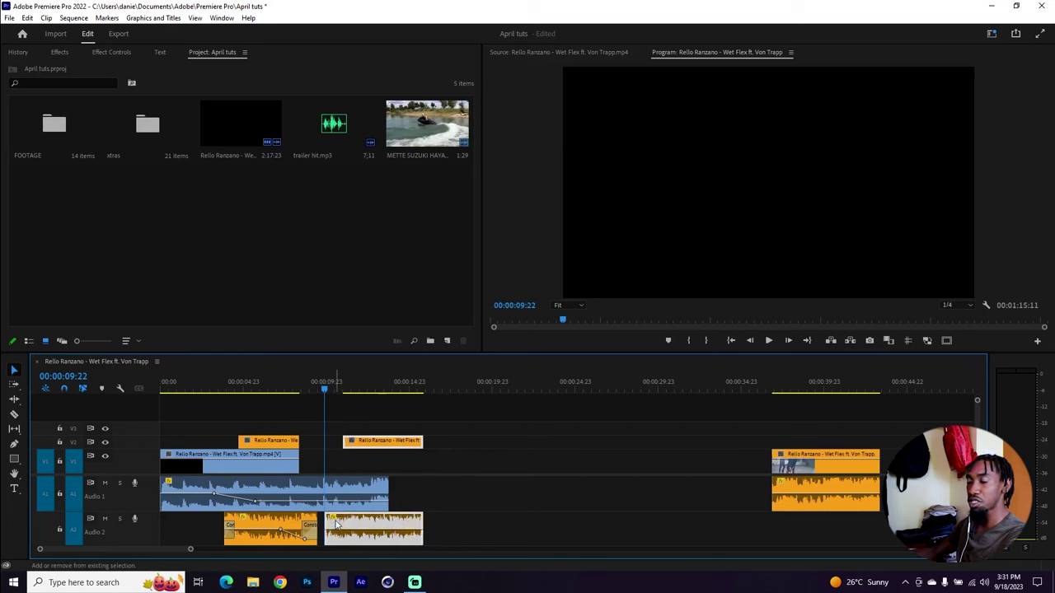
pyautogui.hotkey('shift', 'd')
pyautogui.moveTo(340, 525); pyautogui.dragTo(343, 526)
pyautogui.moveTo(409, 525); pyautogui.dragTo(405, 525)
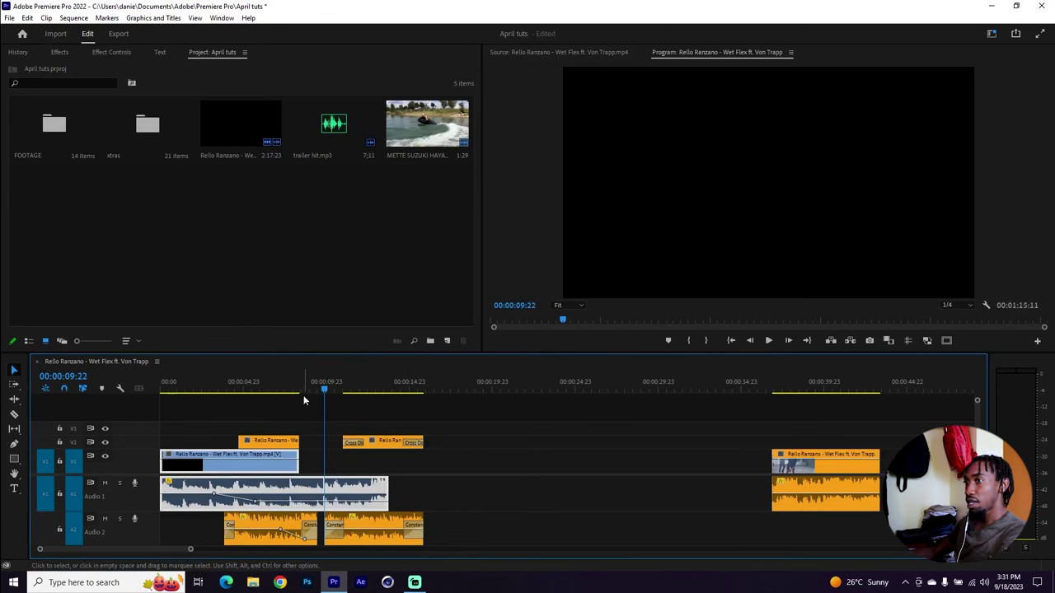
# - Remove the Cross Dissolve from the end of the second excerpt's video, then play back from 00:00:07:15 and inspect the frames around 00:00:11:21
pyautogui.click(286, 387)
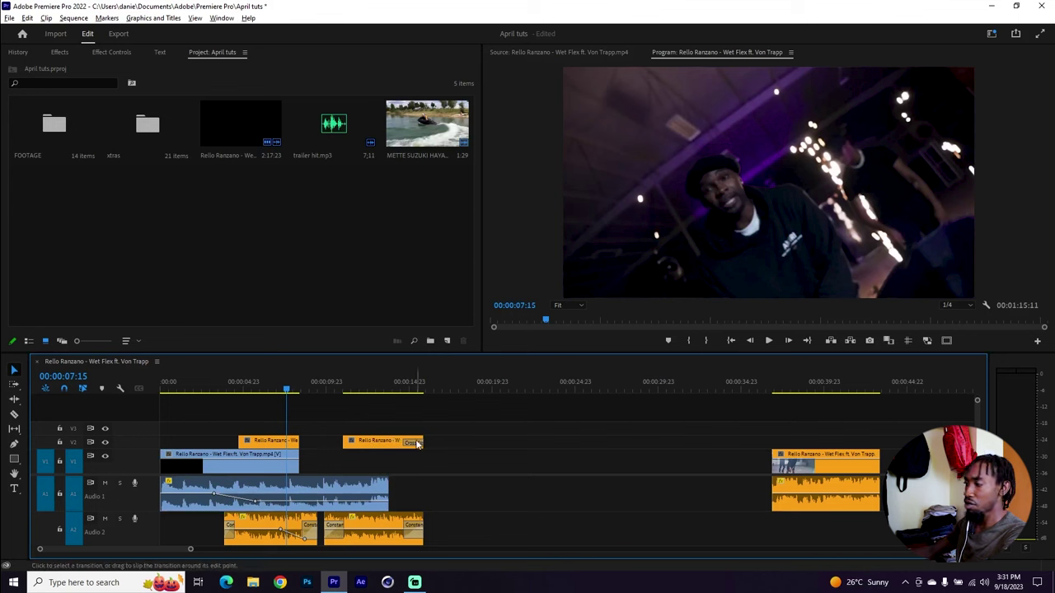
pyautogui.press('Delete')
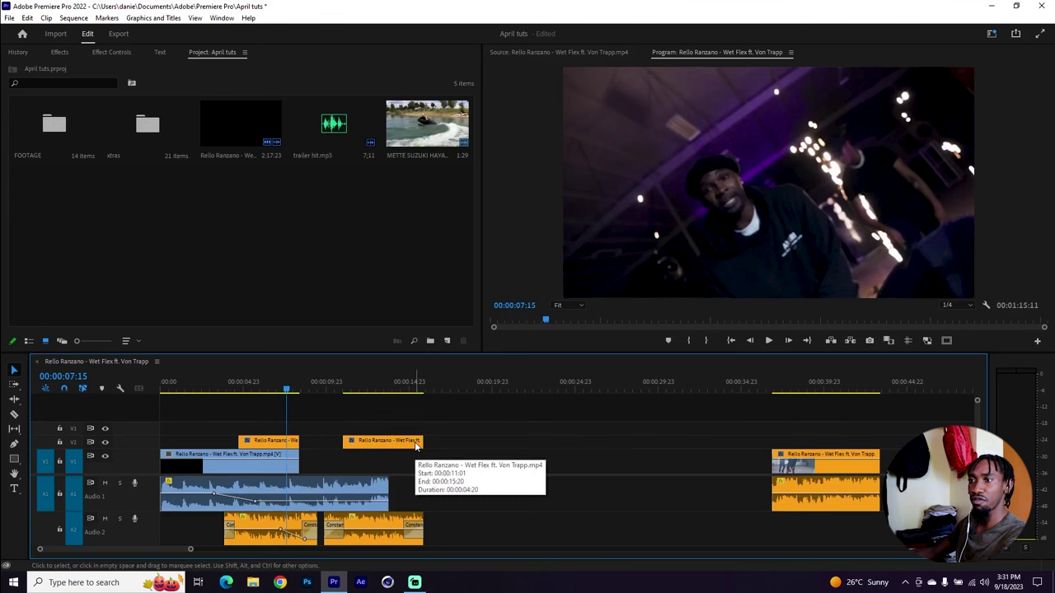
pyautogui.press('space')
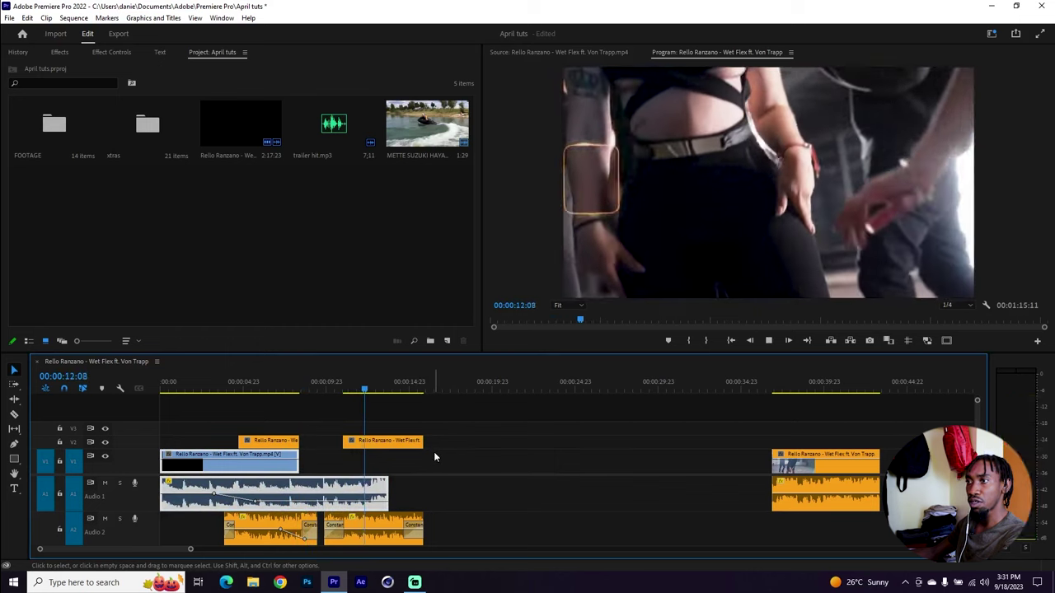
pyautogui.click(373, 391)
pyautogui.moveTo(374, 393); pyautogui.dragTo(357, 393)
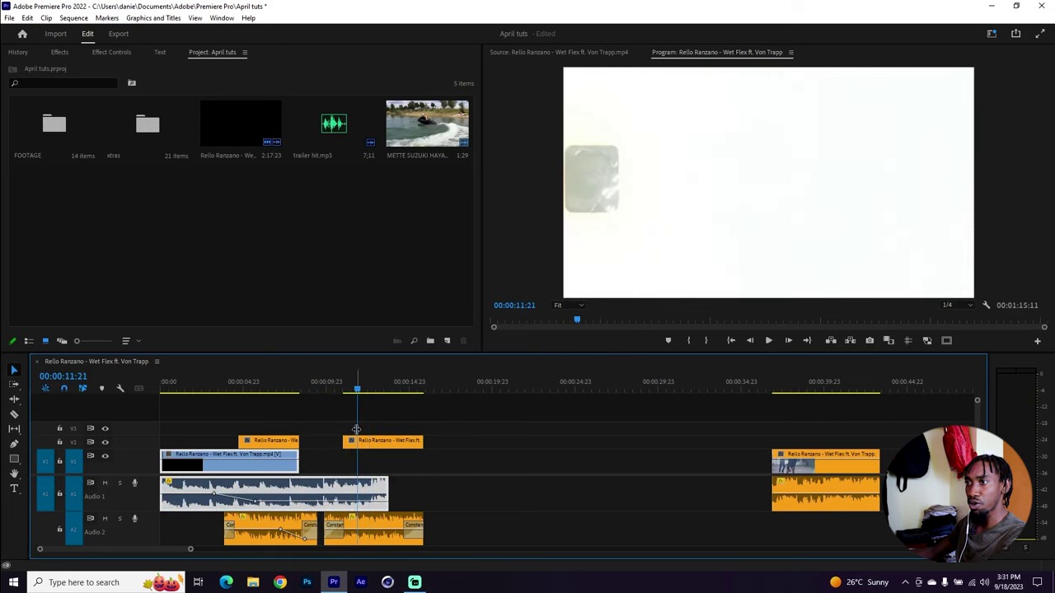
# - Trim the starts of the second excerpt's video and audio, move them to V2 and A3 with video starting at about 00:00:09:15, and play back
pyautogui.moveTo(344, 443); pyautogui.dragTo(377, 443)
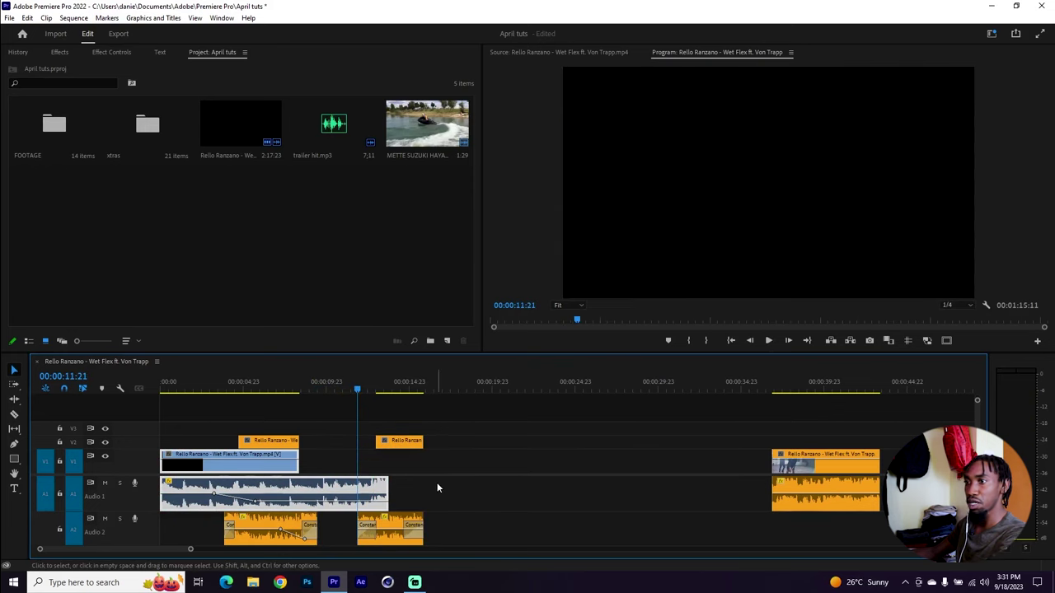
pyautogui.press('`')
pyautogui.moveTo(354, 384); pyautogui.dragTo(354, 409)
pyautogui.moveTo(371, 312); pyautogui.dragTo(316, 304)
pyautogui.press('`')
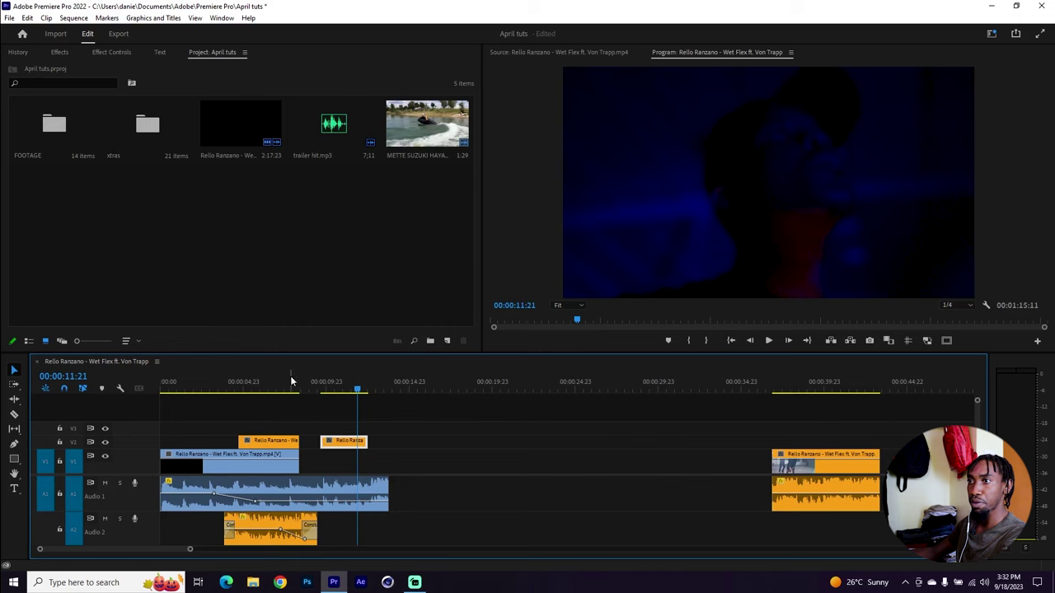
pyautogui.click(292, 384)
pyautogui.press('space')
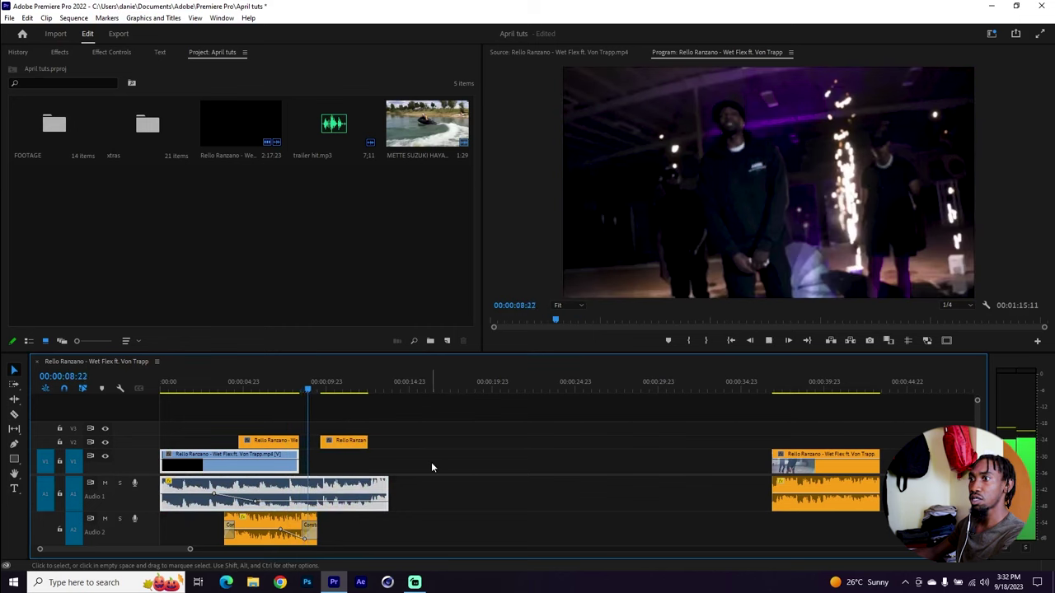
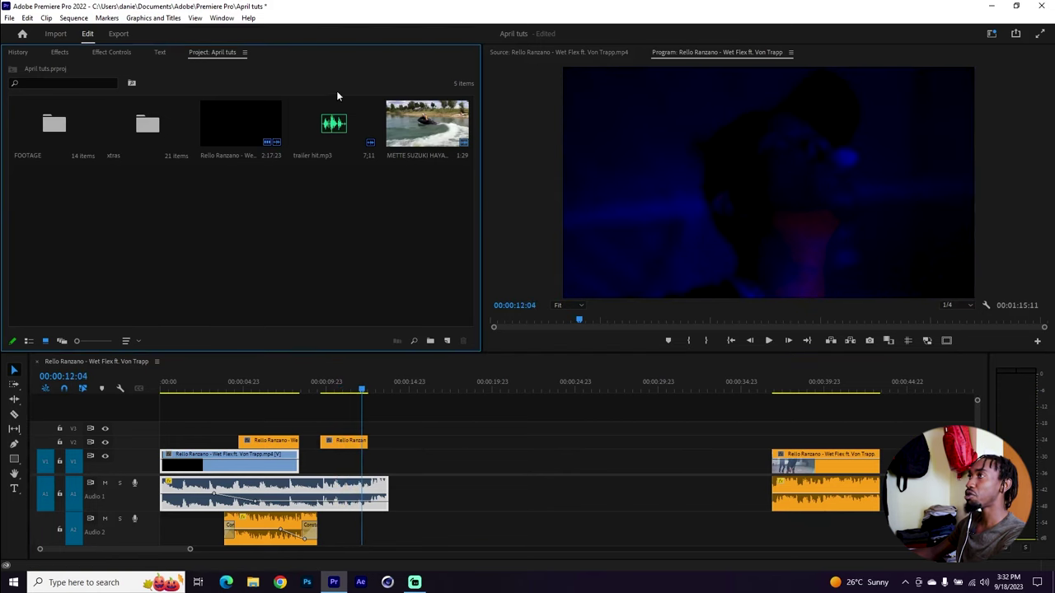
# - Open trailer hit.mp3 in the source view and listen to it from the start
pyautogui.doubleClick(333, 132)
pyautogui.moveTo(651, 323); pyautogui.dragTo(485, 322)
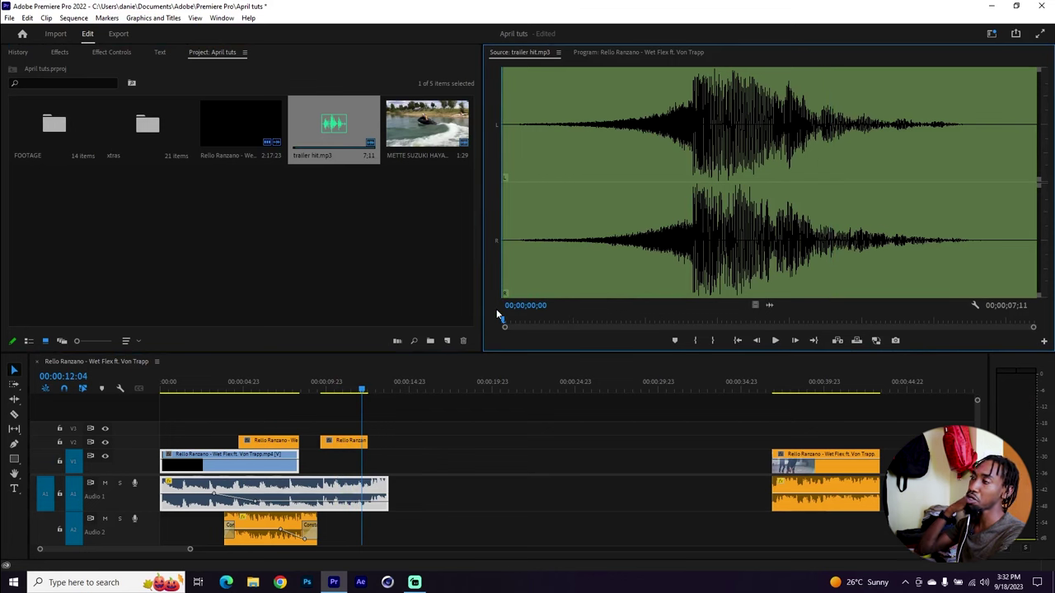
pyautogui.press('space')
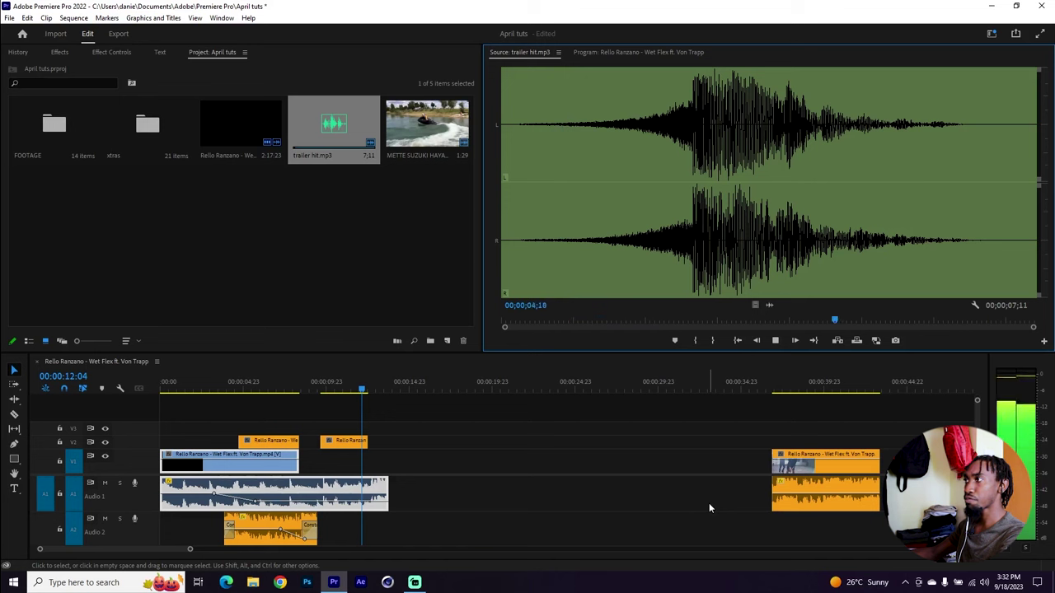
pyautogui.press('space')
# - Place the trailer hit.mp3 audio on A2, starting at 00:00:12:04 near the end of the second excerpt
pyautogui.moveTo(768, 306); pyautogui.dragTo(333, 533)
pyautogui.press('`')
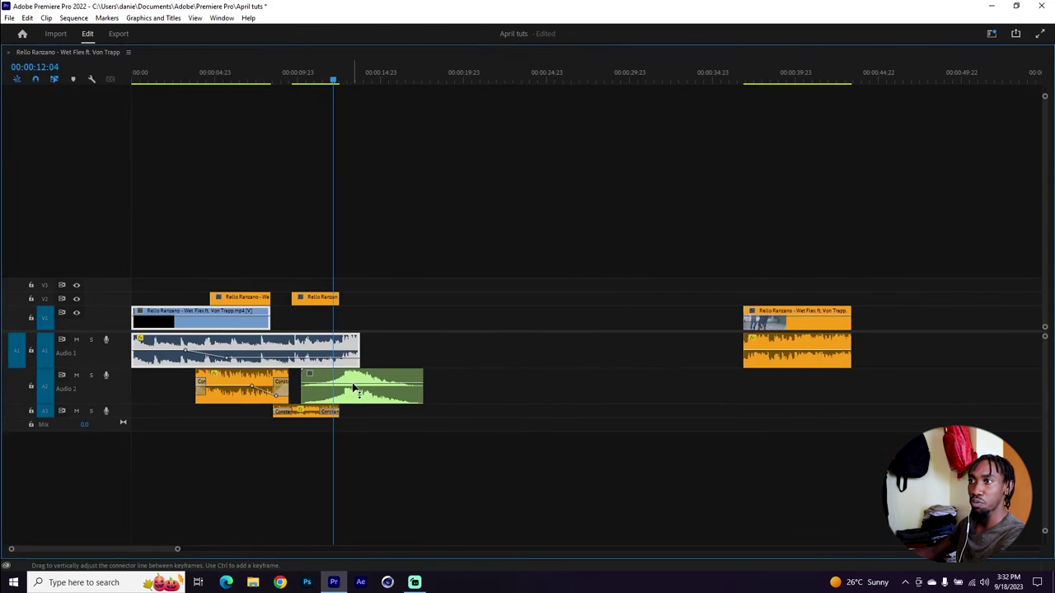
pyautogui.moveTo(354, 387); pyautogui.dragTo(387, 402)
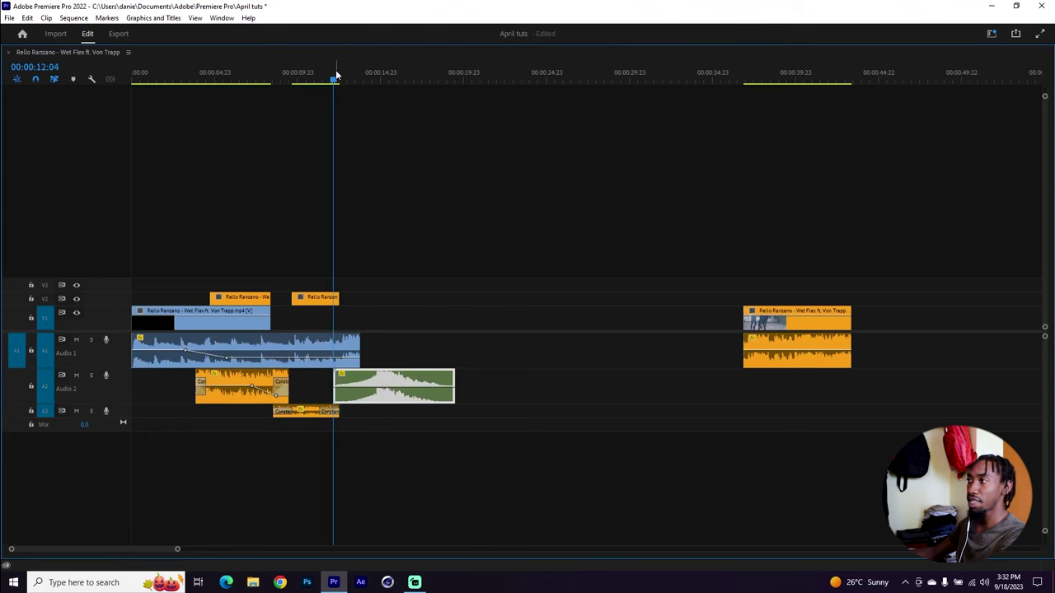
pyautogui.press('`')
pyautogui.press('-')
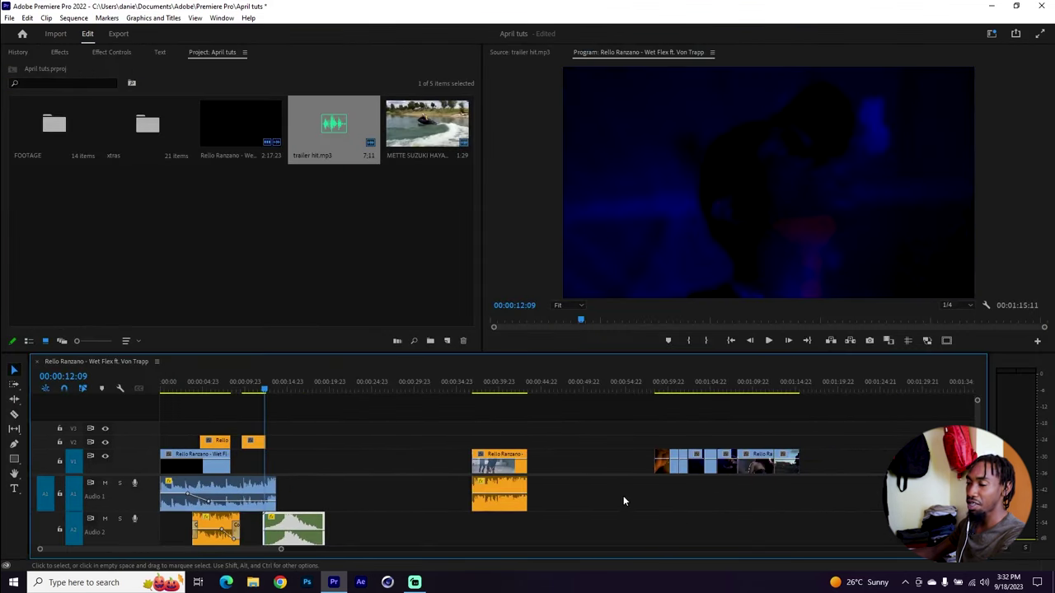
# - Review the short shots on V1, move the third-to-last one out to about 00:01:19:14, and close the gap it leaves
pyautogui.moveTo(627, 434); pyautogui.dragTo(800, 473)
pyautogui.moveTo(687, 384); pyautogui.dragTo(701, 385)
pyautogui.click(743, 415)
pyautogui.press('d')
pyautogui.scroll(2, 756, 454)
pyautogui.click(718, 393)
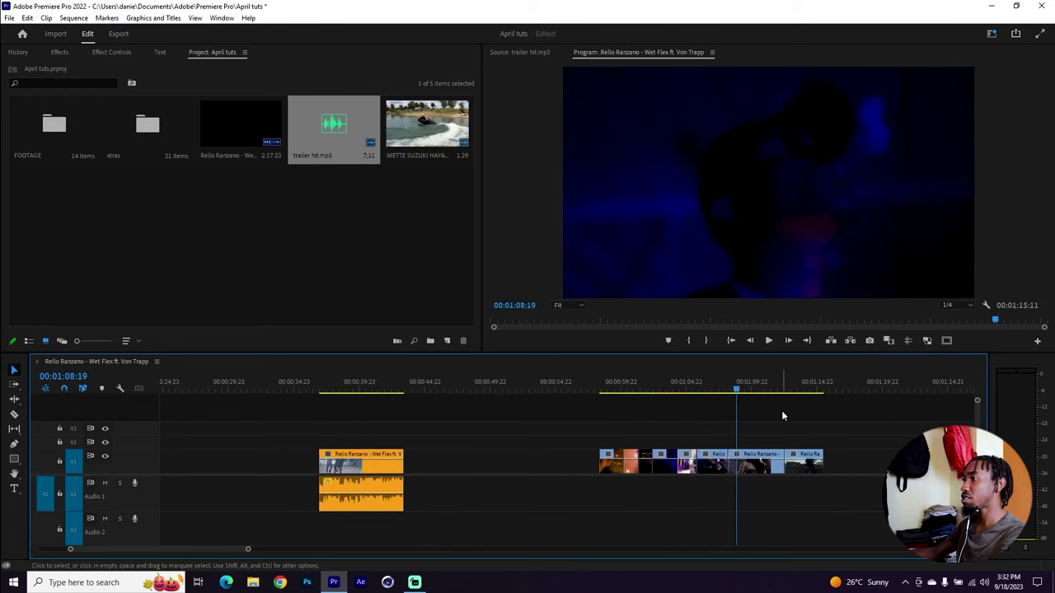
pyautogui.click(609, 385)
pyautogui.moveTo(612, 383); pyautogui.dragTo(736, 369)
pyautogui.moveTo(714, 463); pyautogui.dragTo(895, 468)
pyautogui.moveTo(816, 425); pyautogui.dragTo(714, 475)
# - Ripple-trim the second-to-last adjoining short shot to end at 00:01:09:02, and ripple-trim the beginning of the last one
pyautogui.click(740, 382)
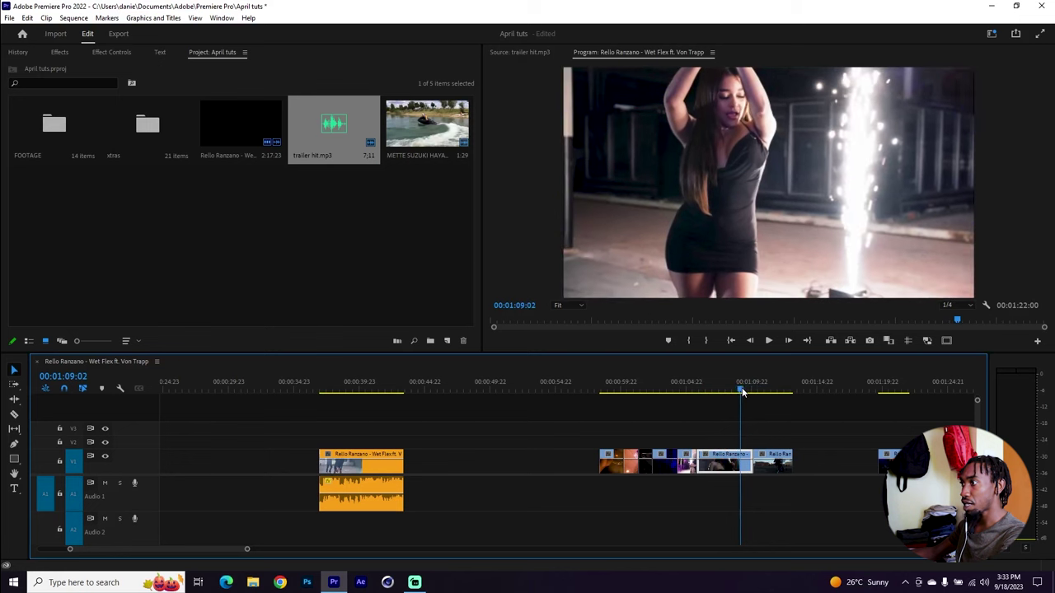
pyautogui.moveTo(751, 466)
pyautogui.mouseDown()
pyautogui.moveTo(739, 469)
pyautogui.moveTo(751, 477)
pyautogui.mouseUp()
pyautogui.click(763, 385)
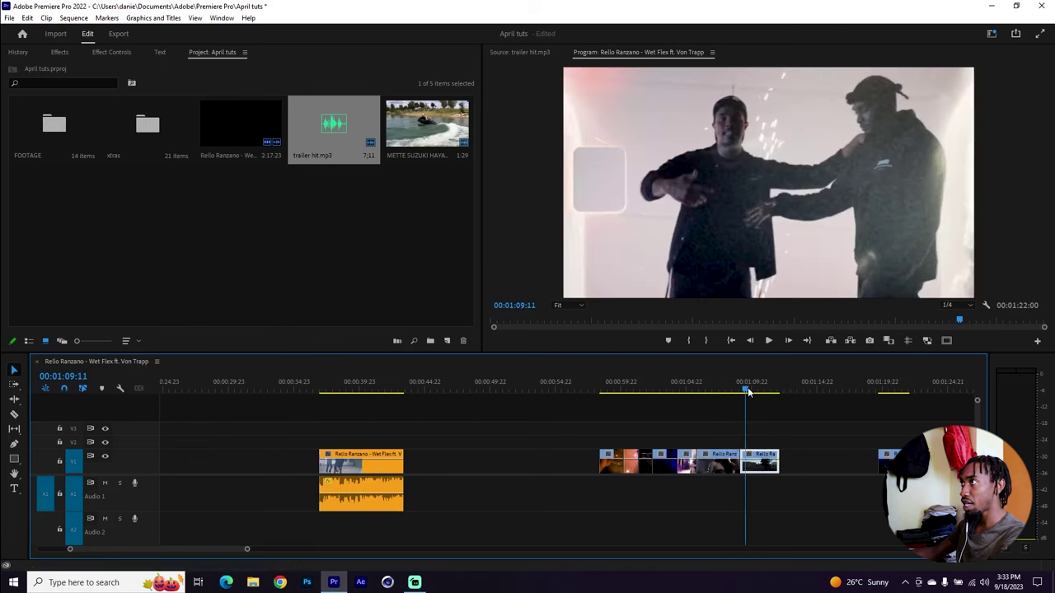
pyautogui.moveTo(765, 394); pyautogui.dragTo(750, 396)
pyautogui.moveTo(741, 460)
pyautogui.mouseDown()
pyautogui.moveTo(751, 454)
pyautogui.moveTo(751, 475)
pyautogui.mouseUp()
# - Set the speed of all the adjoining short shots to 300% with Ripple Edit, Shifting Trailing Clips enabled
pyautogui.scroll(-2, 750, 477)
pyautogui.moveTo(800, 428); pyautogui.dragTo(657, 464)
pyautogui.rightClick(659, 461)
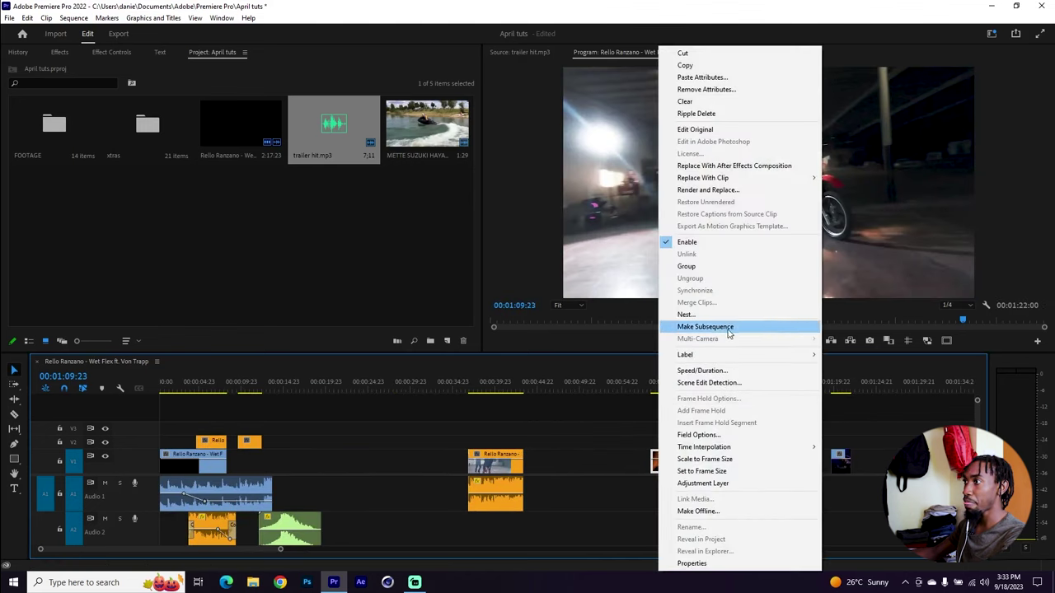
pyautogui.click(702, 371)
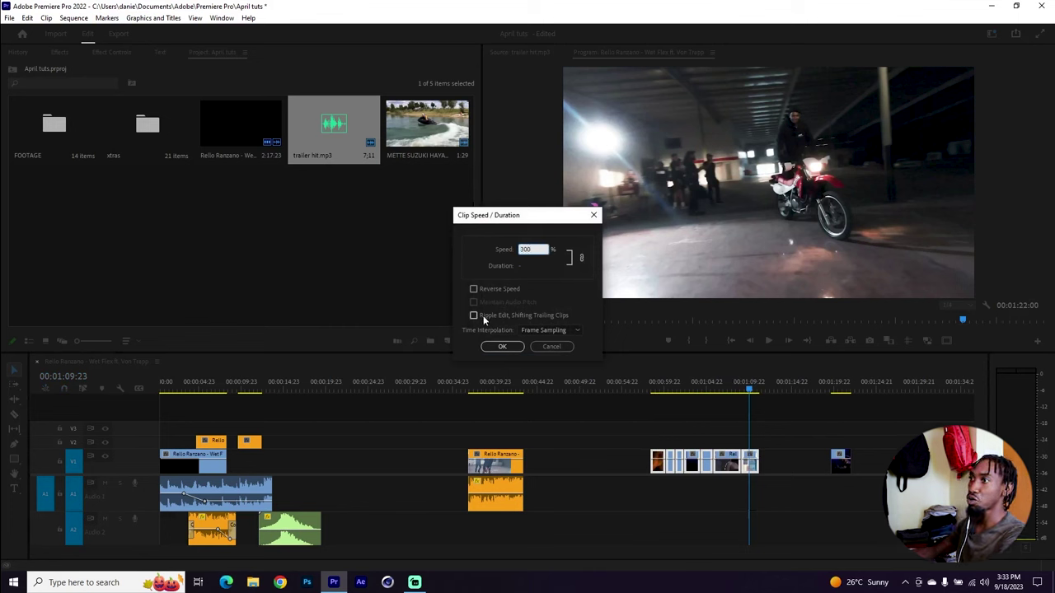
pyautogui.click(505, 346)
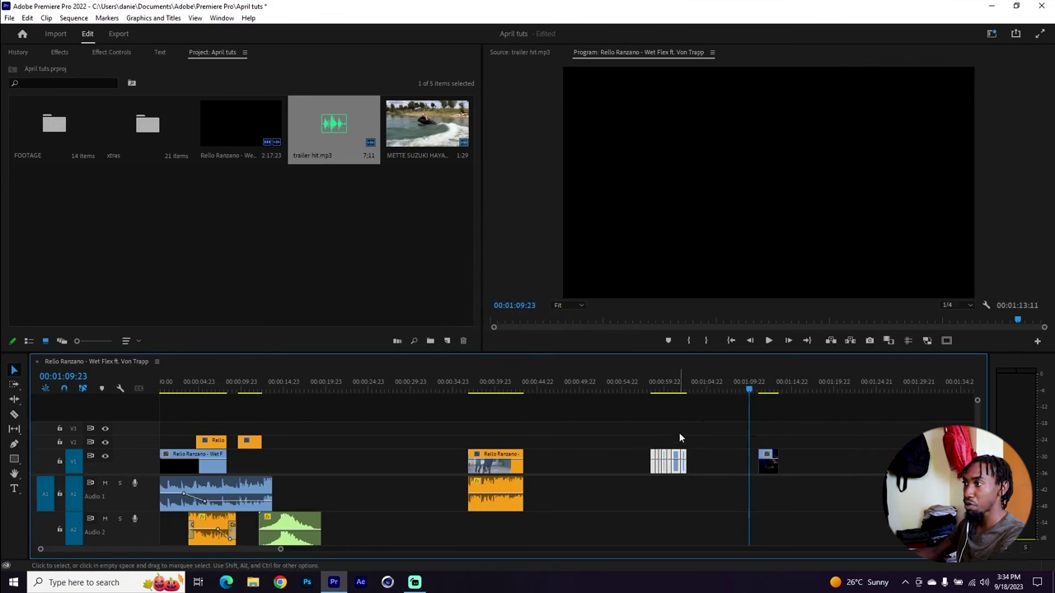
# - Assign the LIGHT RED label to the selected short shots
pyautogui.rightClick(674, 463)
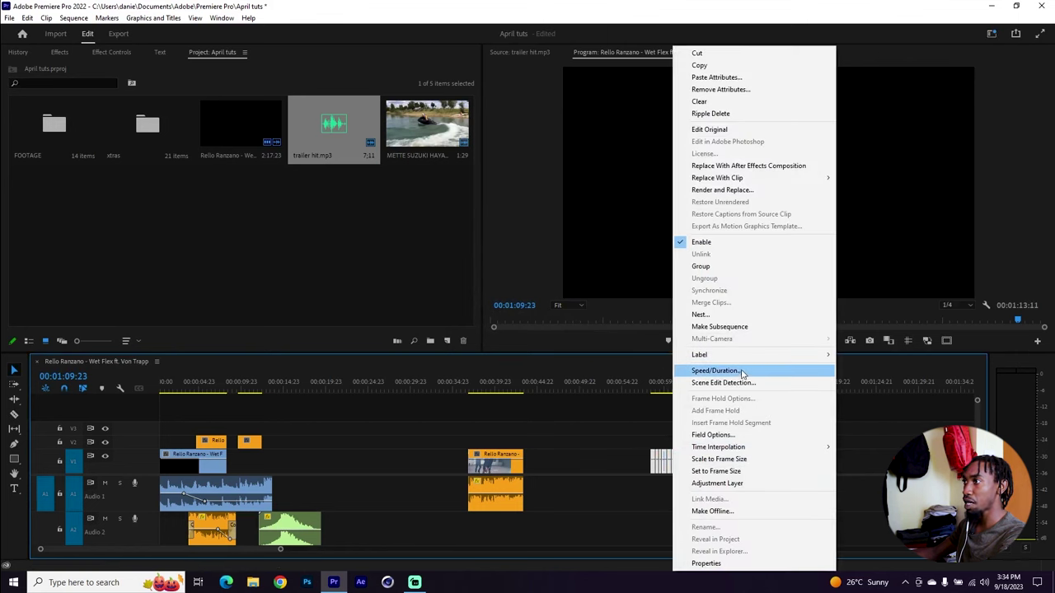
pyautogui.moveTo(742, 354)
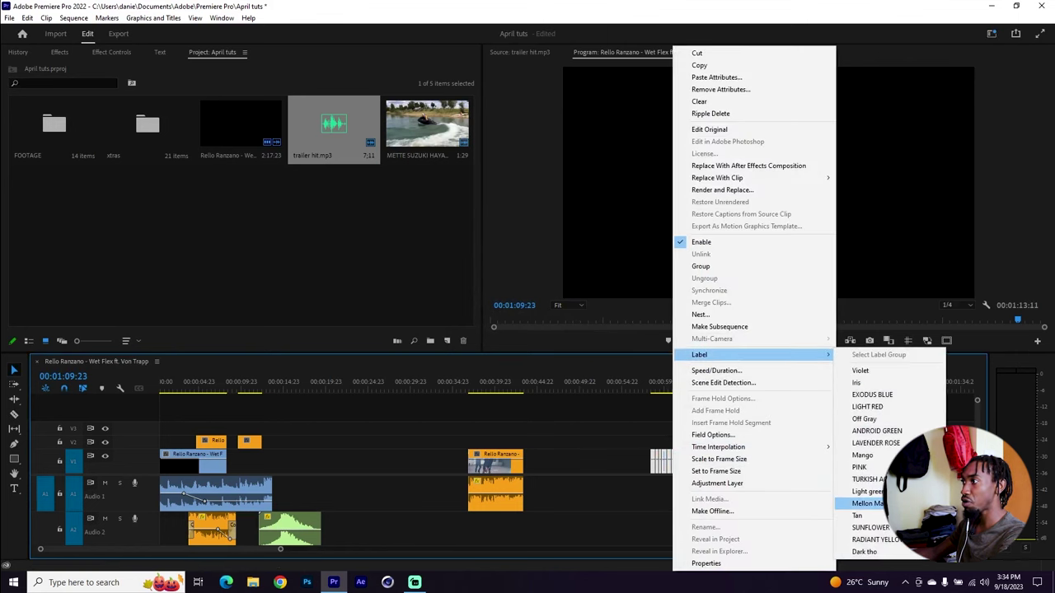
pyautogui.click(867, 406)
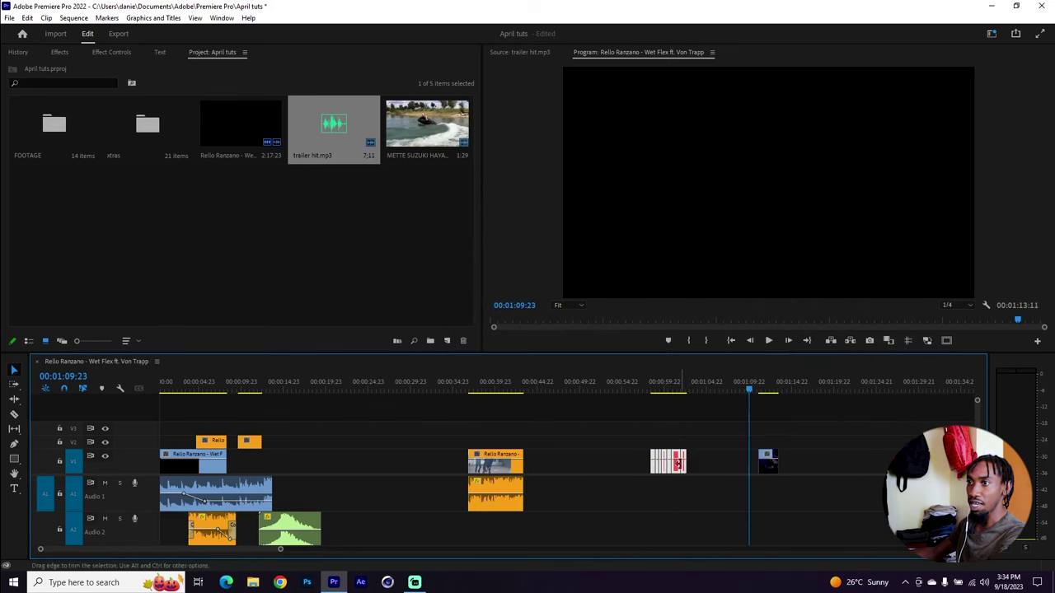
# - Move the red-labeled shots on V1 to start right after the second excerpt's video at about 00:00:12:11, and check the frame at 00:00:16:01
pyautogui.moveTo(678, 466); pyautogui.dragTo(295, 468)
pyautogui.scroll(5, 288, 465)
pyautogui.click(341, 387)
pyautogui.scroll(-1, 342, 421)
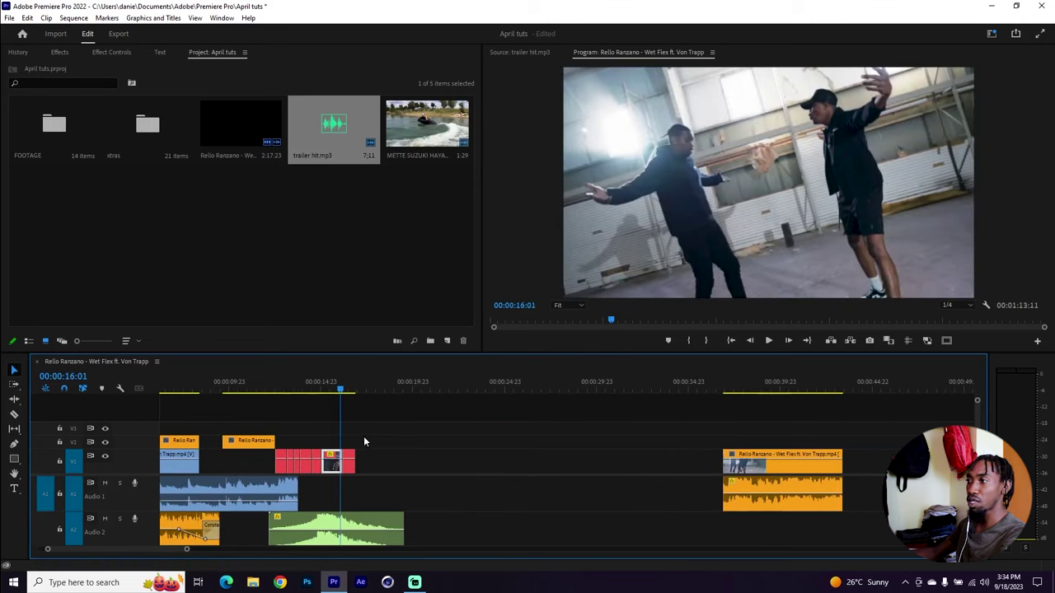
# - Shift the trailer hit clip on Audio 2 slightly earlier, and play back the red-labeled montage from 00:00:12:08
pyautogui.scroll(-3, 366, 439)
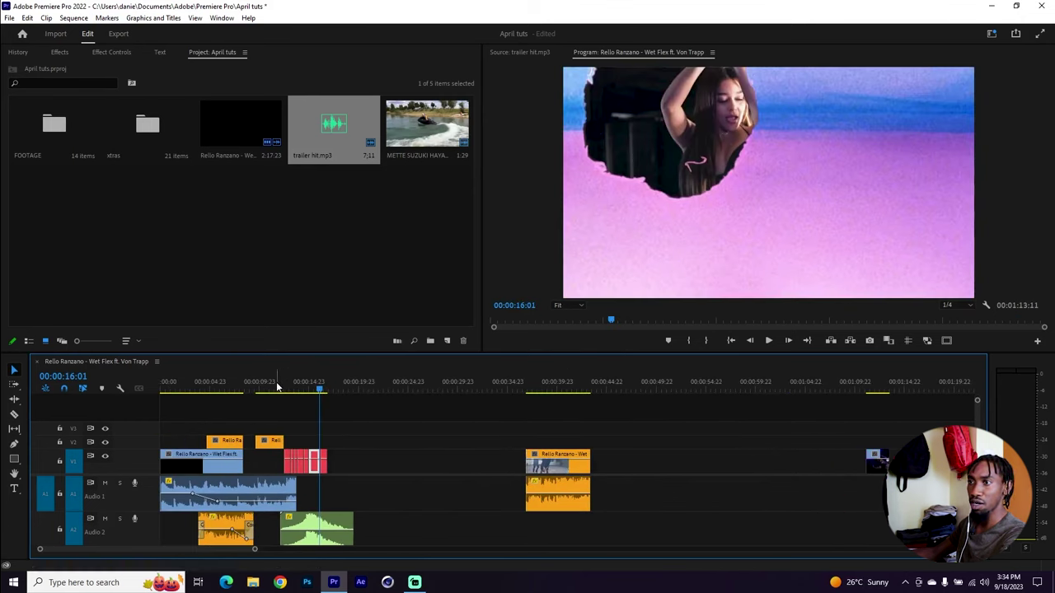
pyautogui.scroll(4, 368, 479)
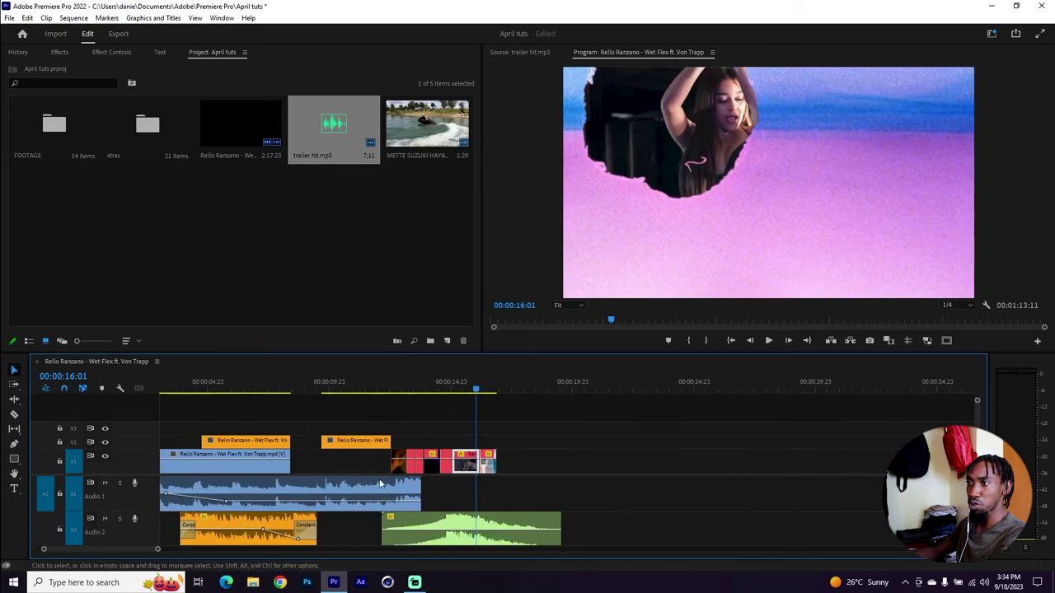
pyautogui.moveTo(429, 521); pyautogui.dragTo(425, 521)
pyautogui.moveTo(376, 390); pyautogui.dragTo(386, 389)
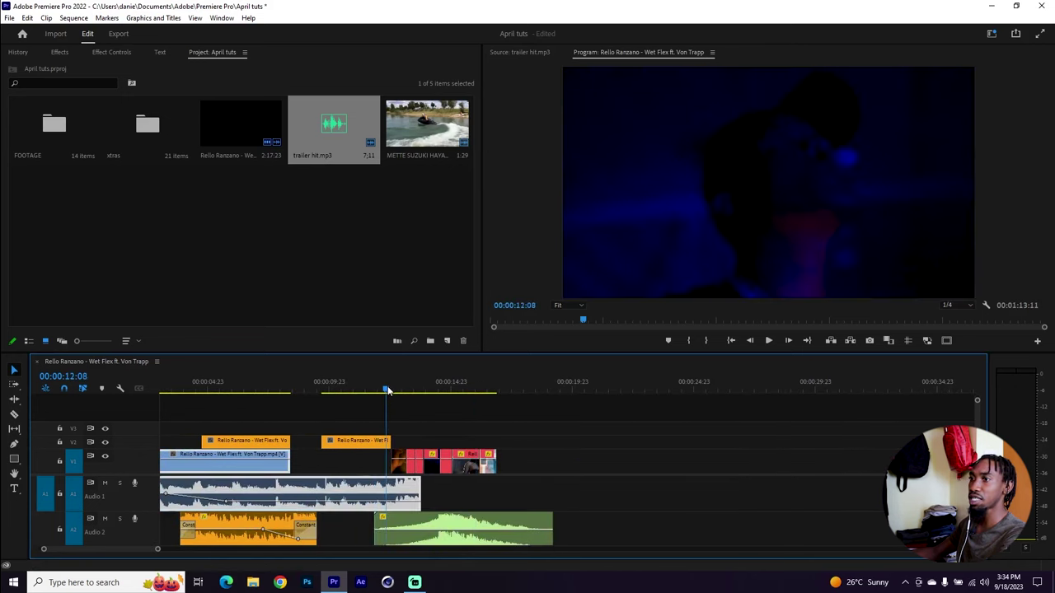
pyautogui.scroll(-2, 437, 451)
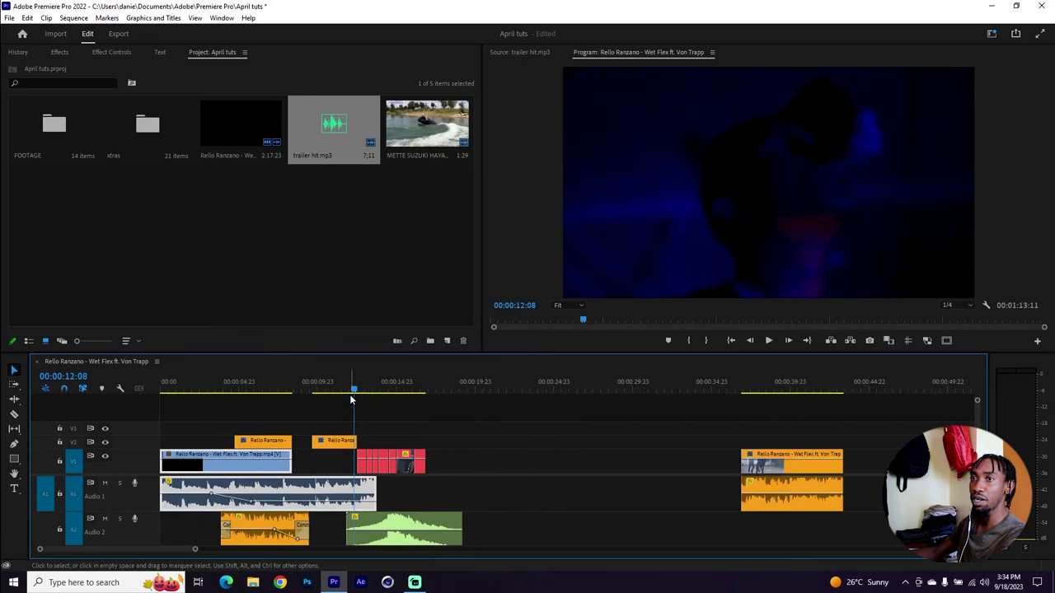
pyautogui.press('space')
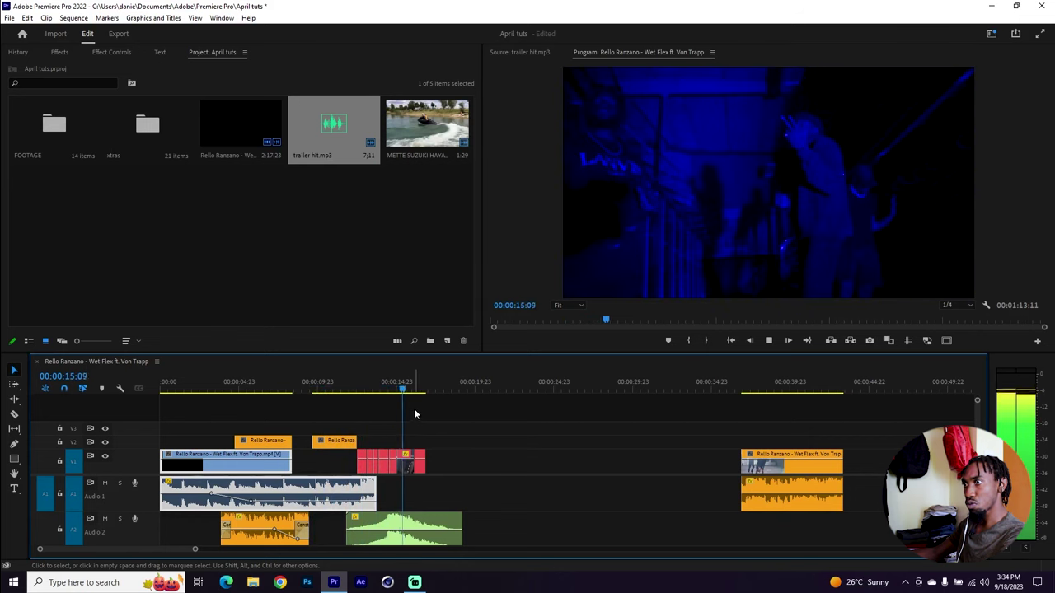
pyautogui.press('space')
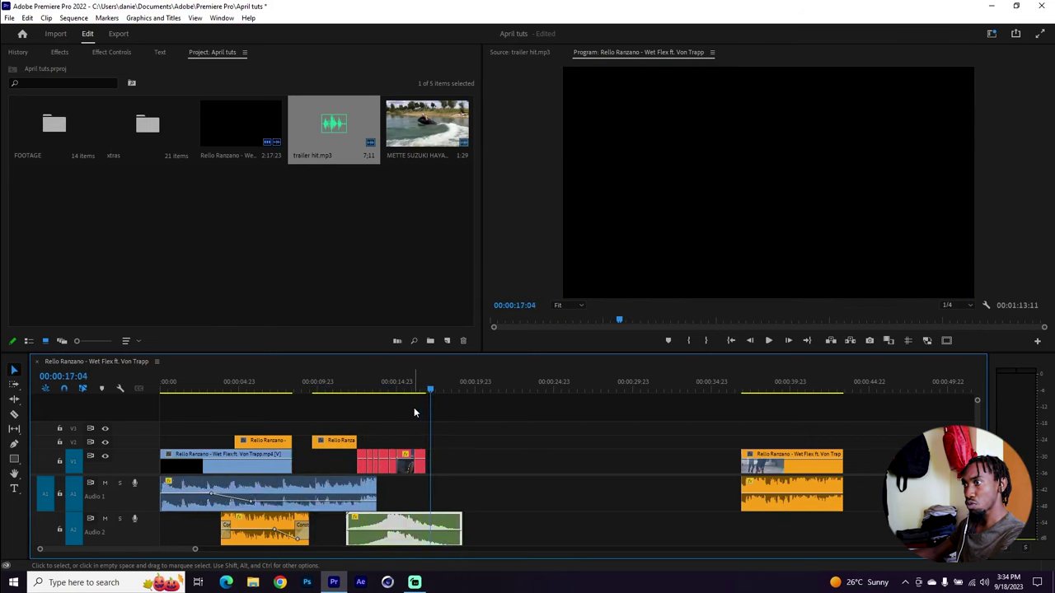
# - Set the speed of all the red-labeled shots to 270%, keeping Ripple Edit, Shifting Trailing Clips enabled
pyautogui.press('-')
pyautogui.moveTo(803, 464); pyautogui.dragTo(334, 464)
pyautogui.press('=')
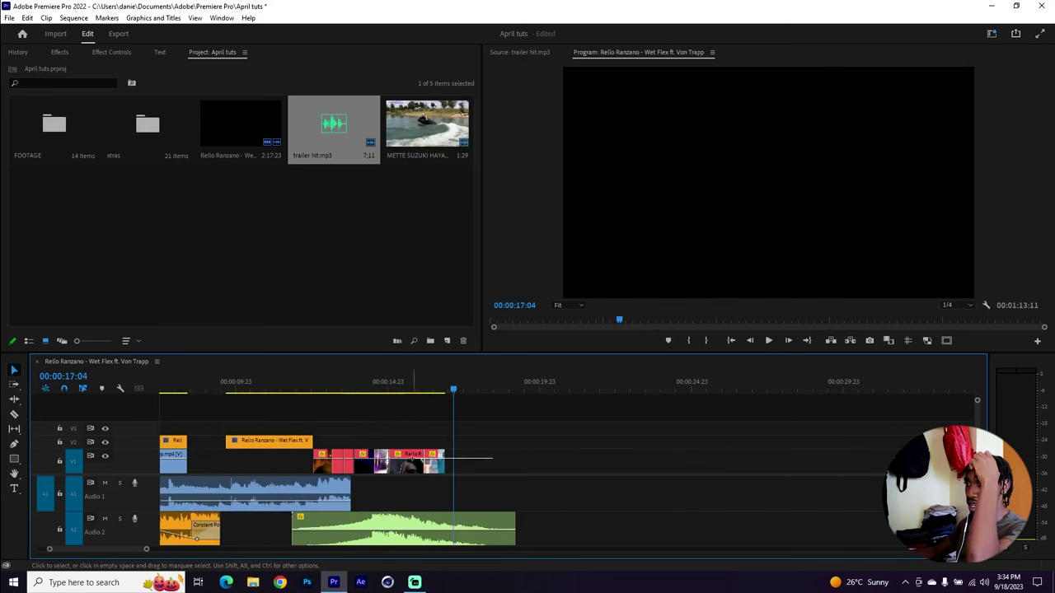
pyautogui.rightClick(403, 463)
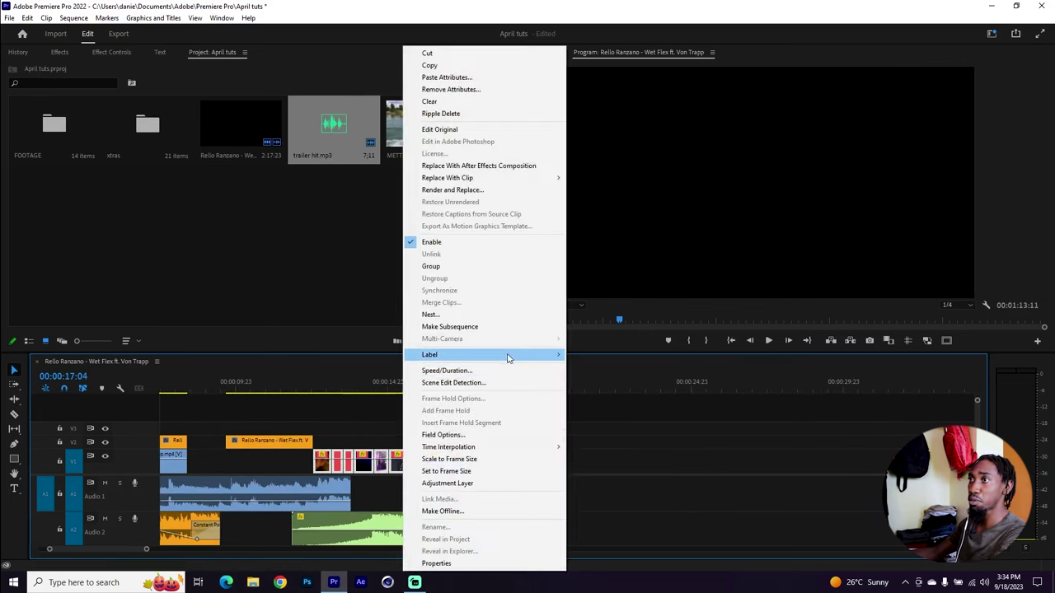
pyautogui.click(495, 371)
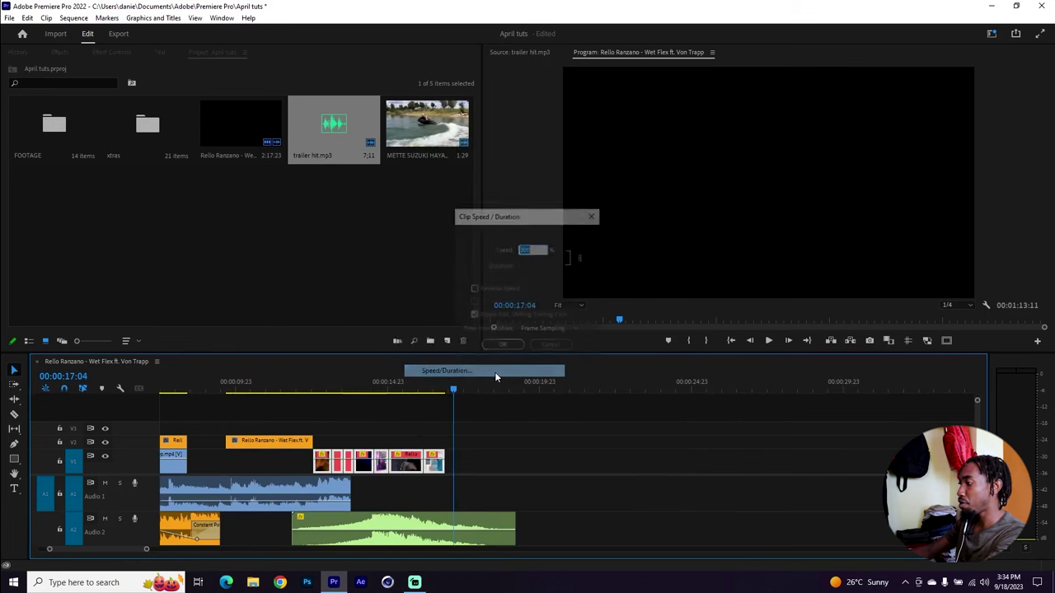
pyautogui.write('270')
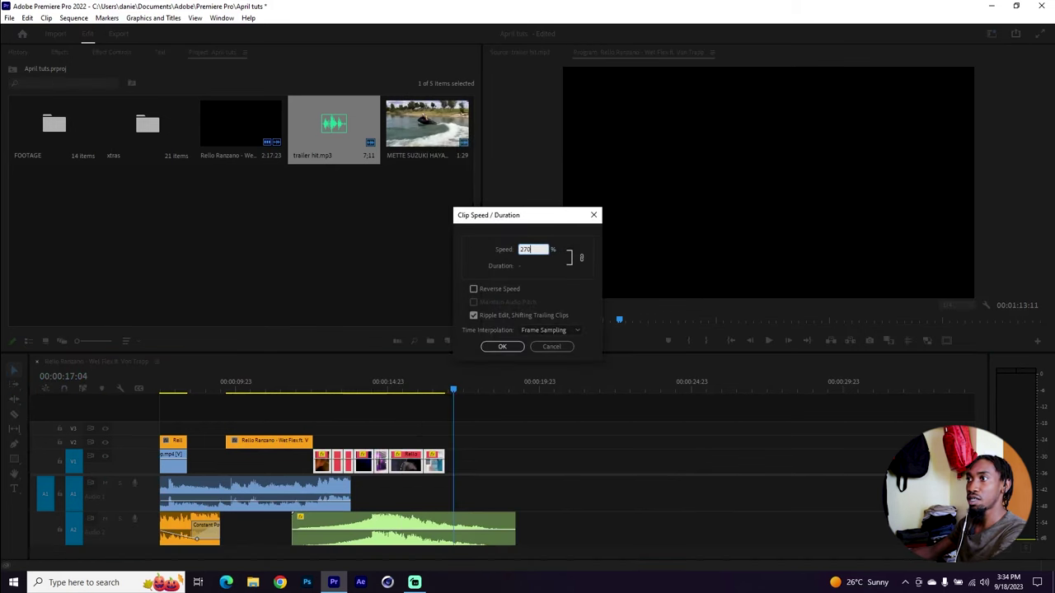
pyautogui.click(502, 346)
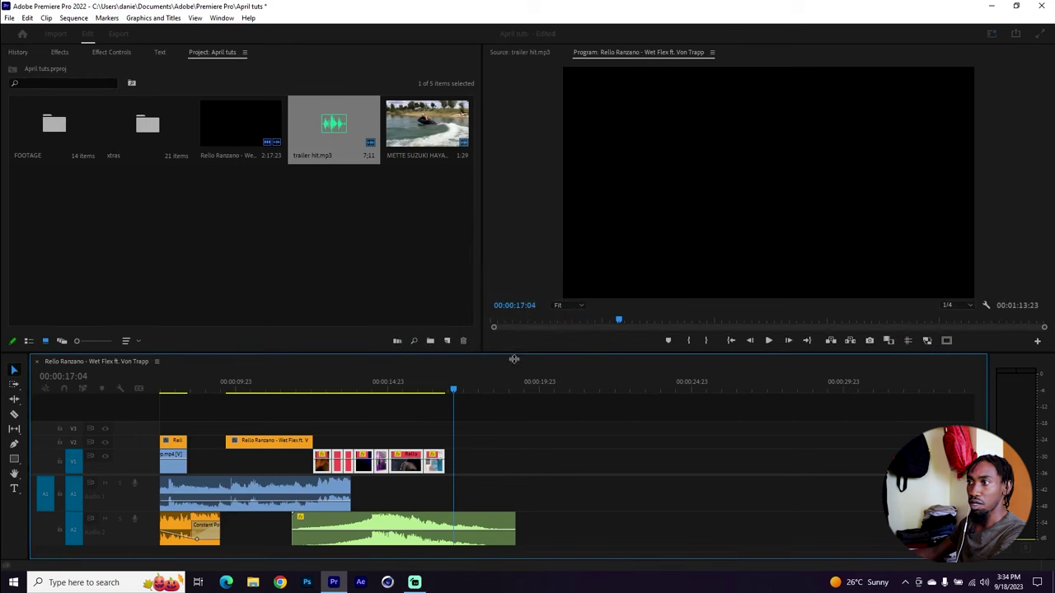
# - Move the third excerpt with its audio to start right after the red-labeled shots, and play across the join
pyautogui.scroll(-4, 578, 492)
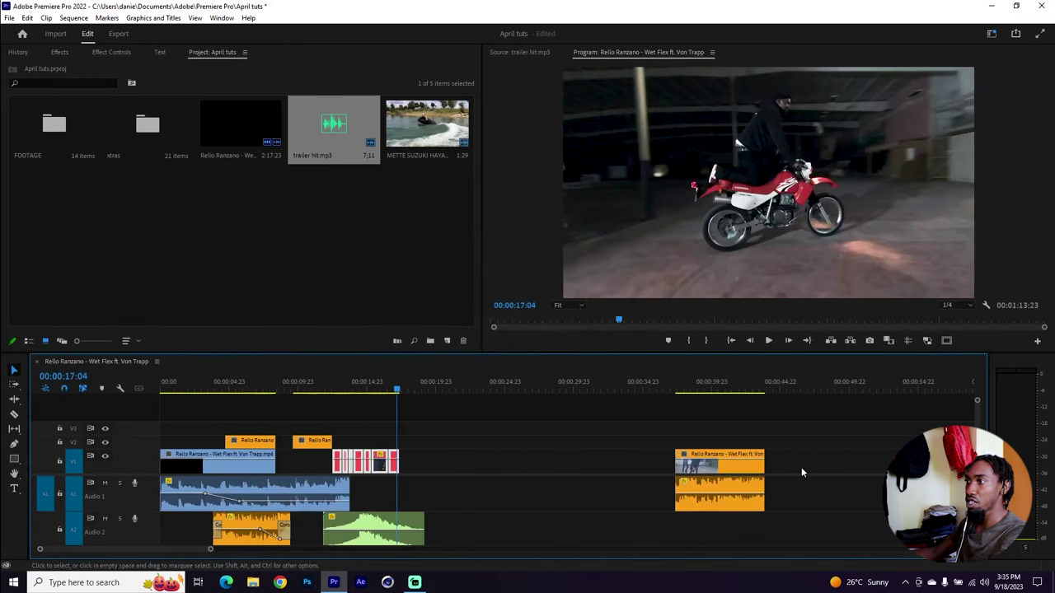
pyautogui.moveTo(741, 466); pyautogui.dragTo(428, 455)
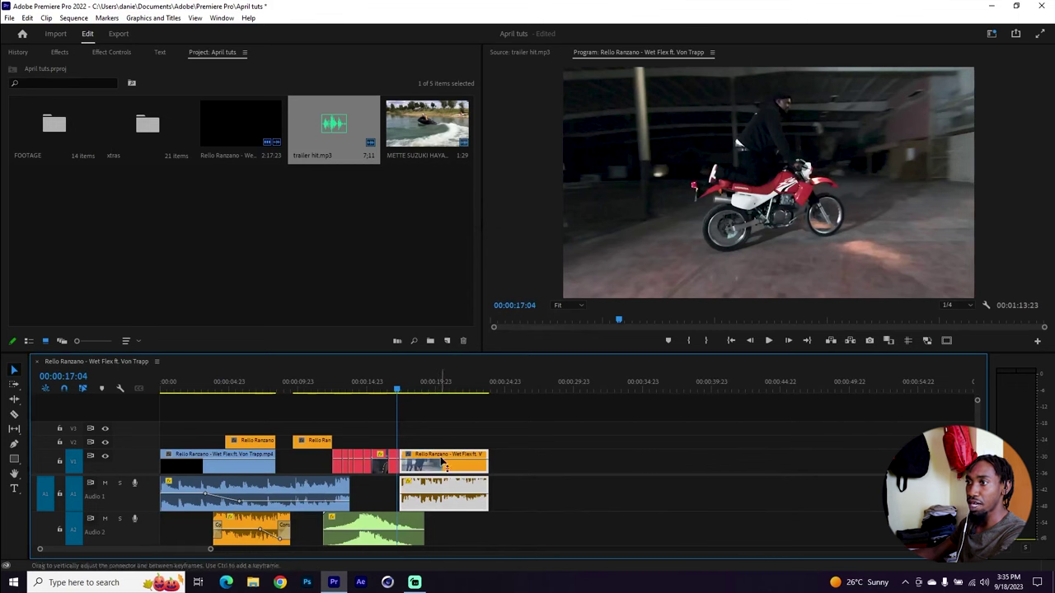
pyautogui.press('space')
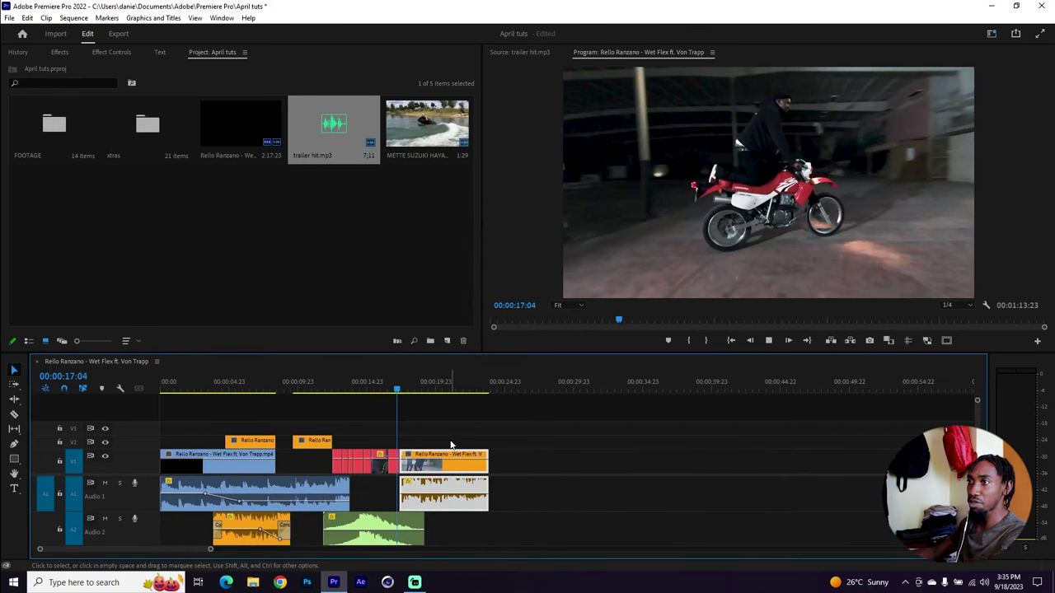
pyautogui.click(398, 387)
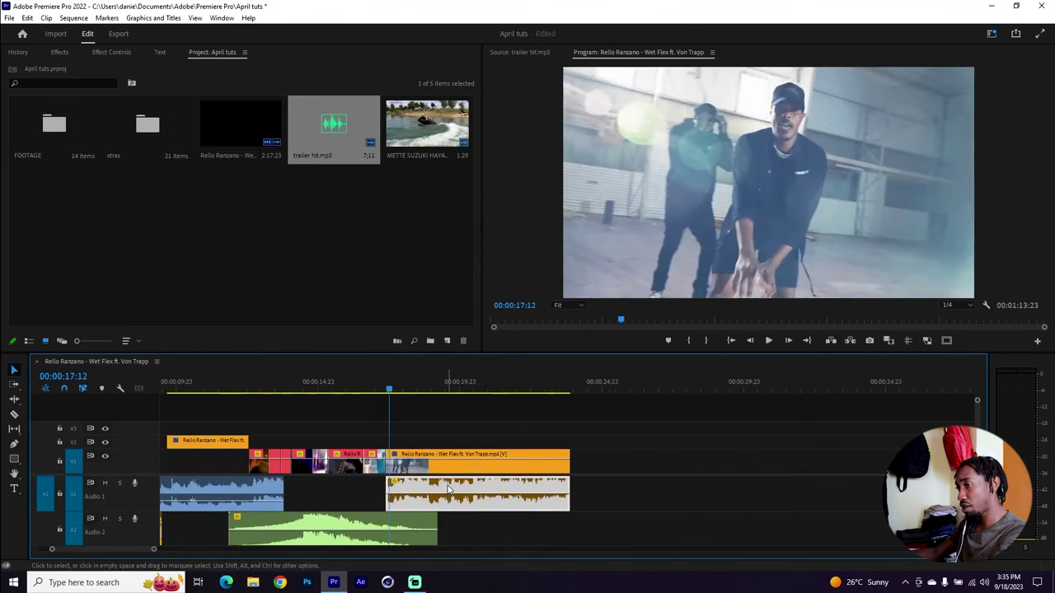
# - Save the project, add Constant Power fades to both ends of the third excerpt's audio, and play it back
pyautogui.hotkey('ctrl', 's')
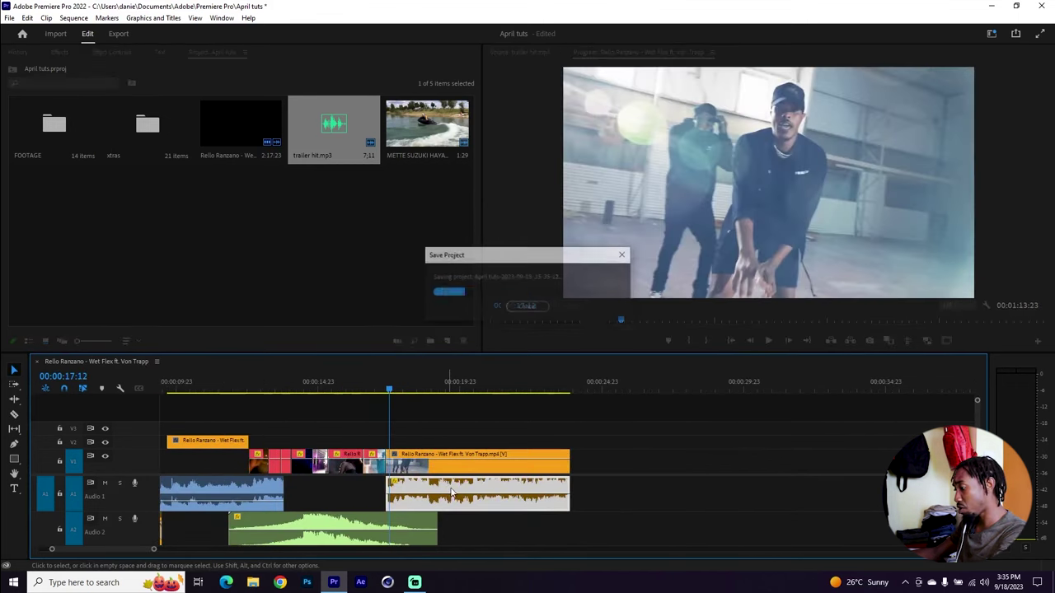
pyautogui.hotkey('shift', 'd')
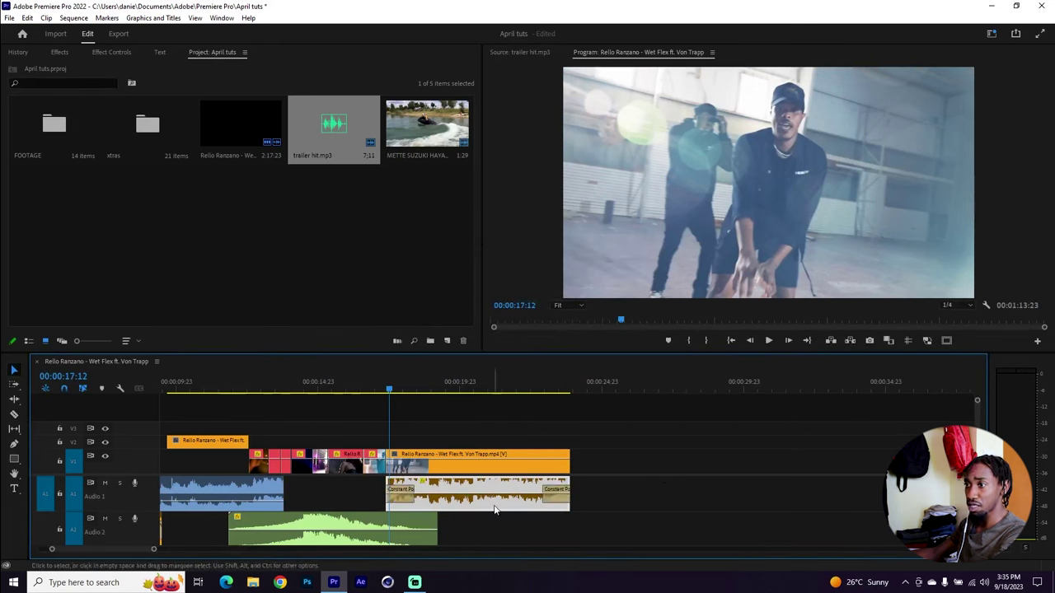
pyautogui.click(397, 490)
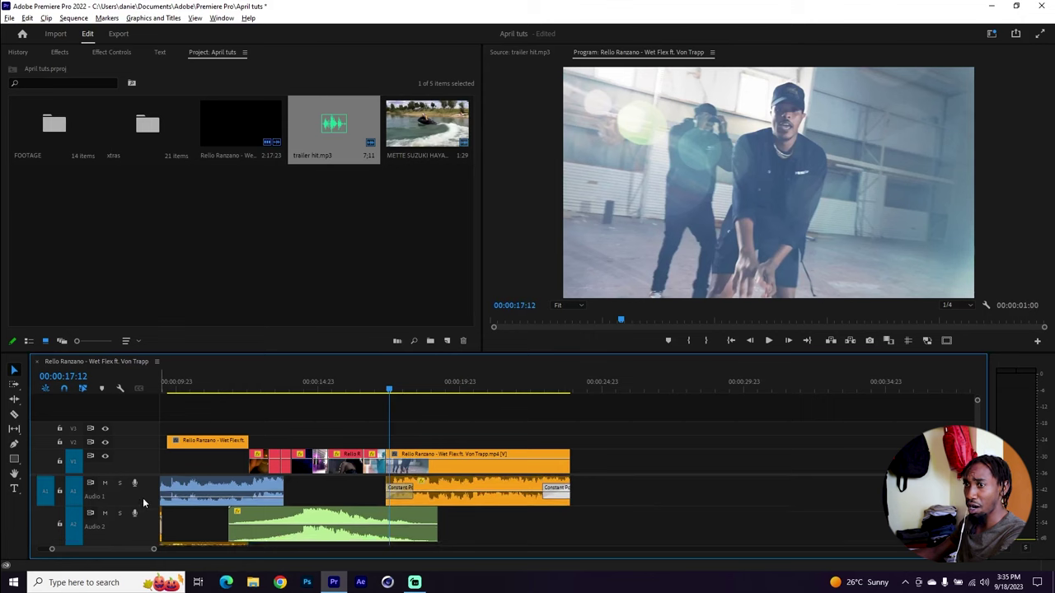
pyautogui.press('space')
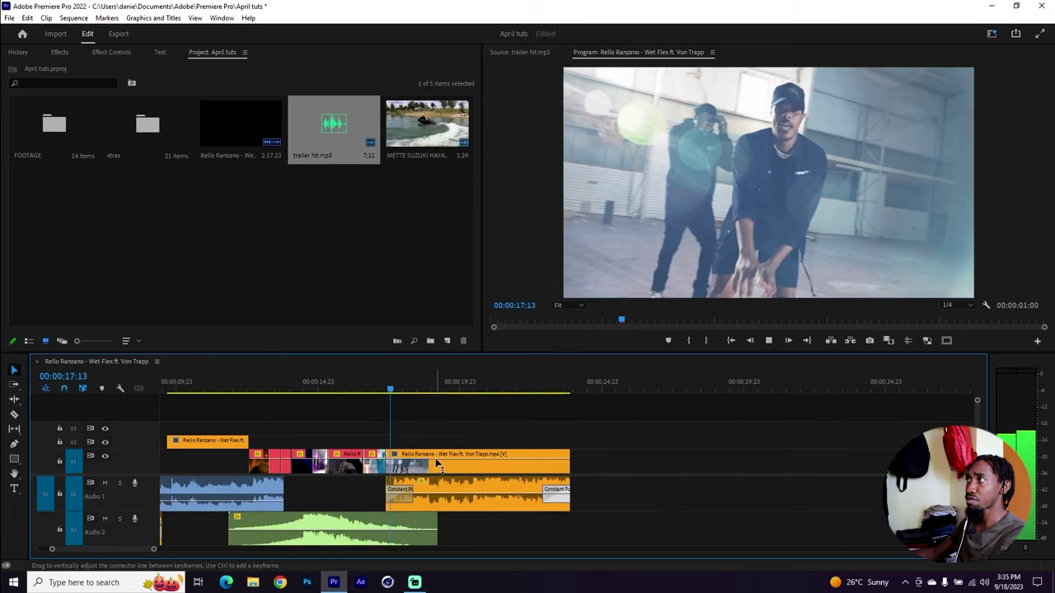
pyautogui.press('space')
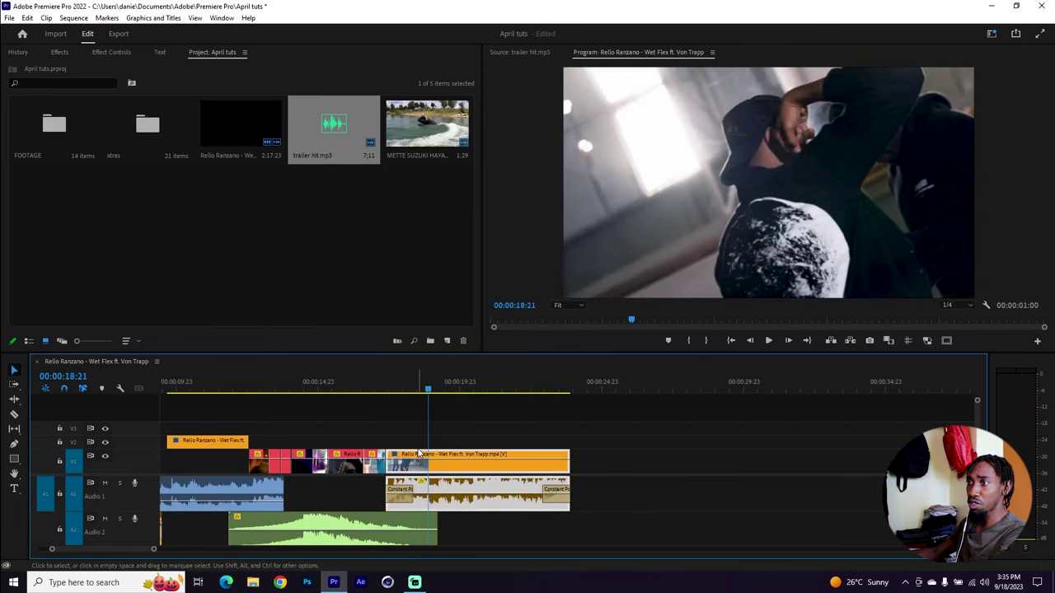
# - Move the third excerpt's video up to V2 and extend its audio's start to about 0.8 s before the video
pyautogui.moveTo(420, 454); pyautogui.dragTo(418, 440)
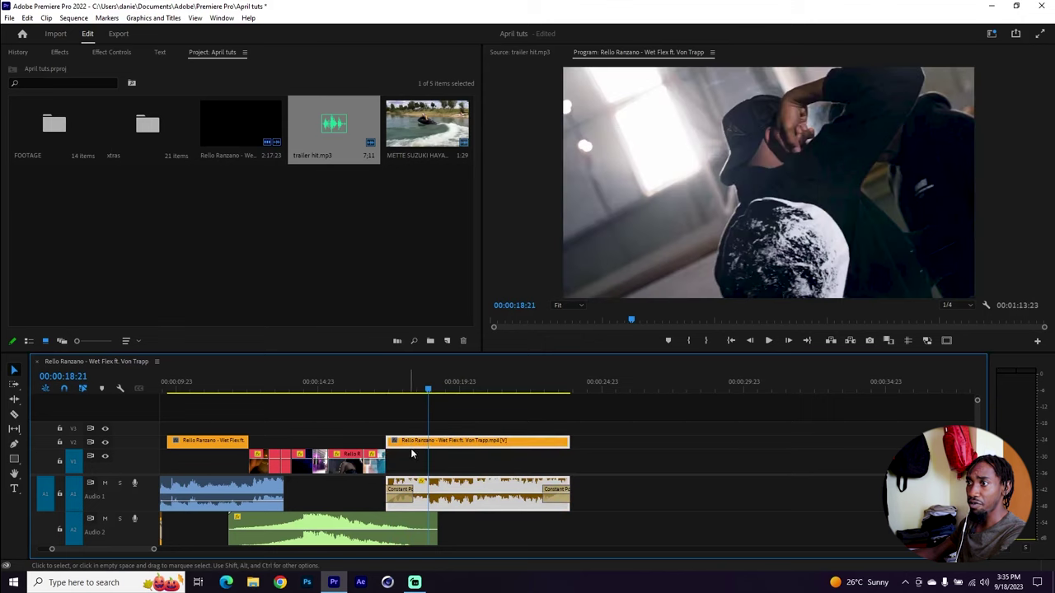
pyautogui.moveTo(386, 490); pyautogui.dragTo(363, 484)
pyautogui.moveTo(626, 397); pyautogui.dragTo(529, 465)
pyautogui.scroll(-3, 540, 472)
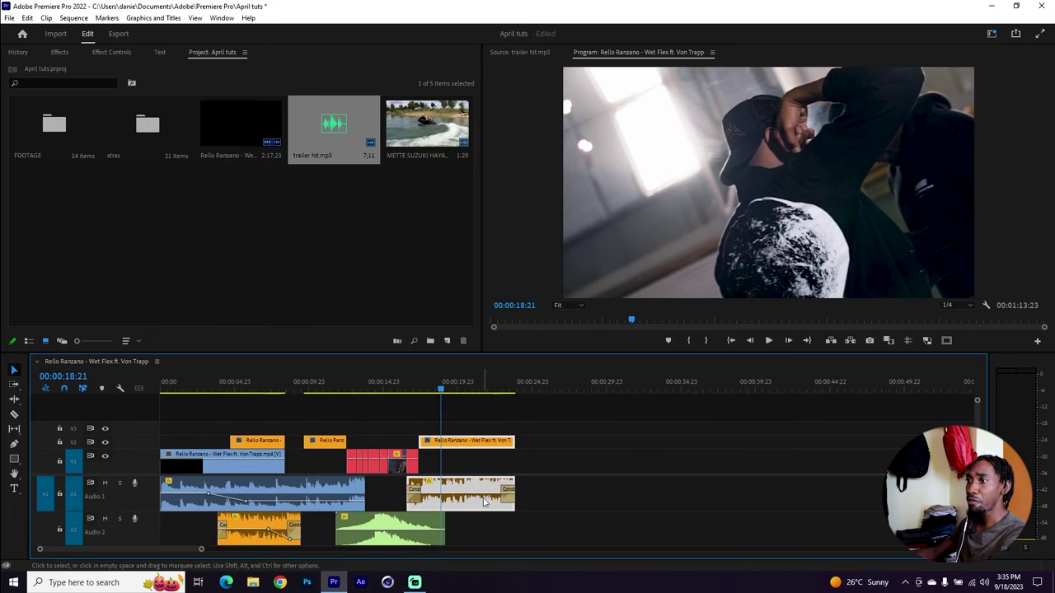
pyautogui.click(511, 520)
pyautogui.click(475, 491)
pyautogui.click(536, 444)
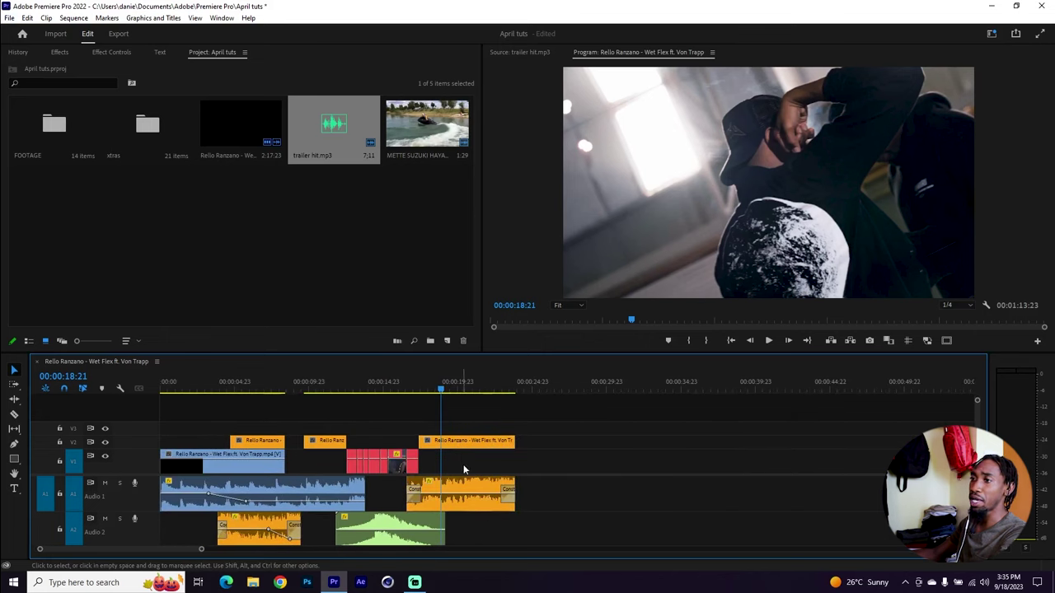
# - Play through the third excerpt and split its audio at 00:00:20:12
pyautogui.scroll(2, 422, 486)
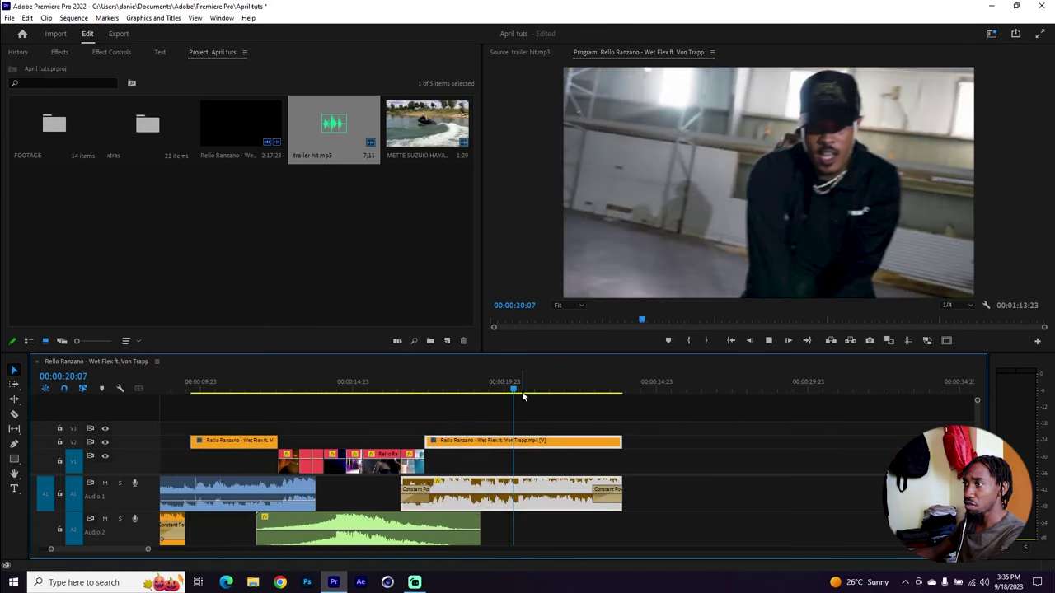
pyautogui.press('space')
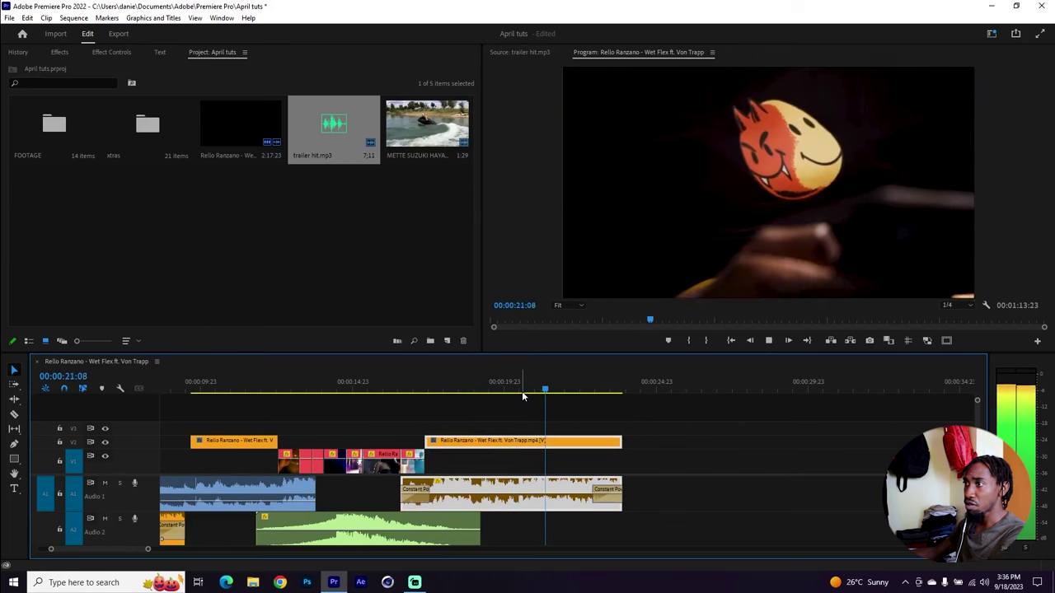
pyautogui.moveTo(494, 391); pyautogui.dragTo(520, 391)
pyautogui.press('c')
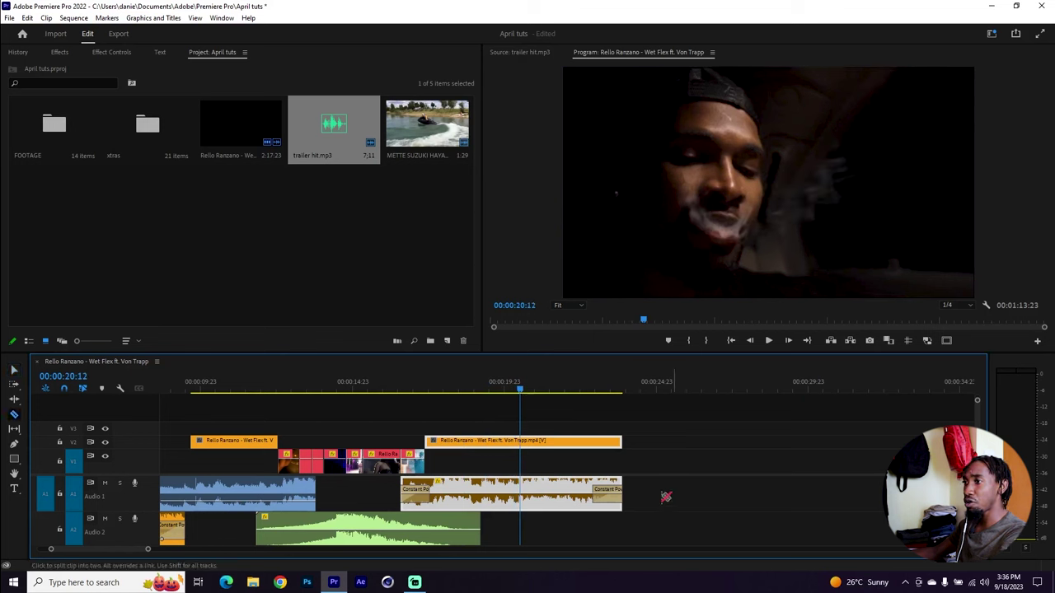
pyautogui.click(524, 488)
pyautogui.press('v')
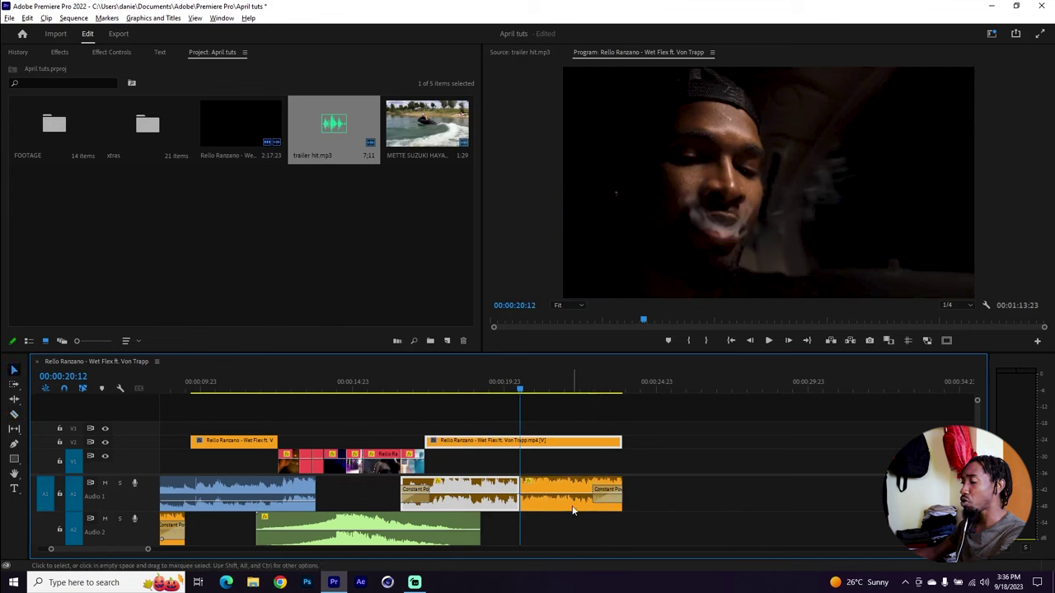
# - Find the Lowpass audio effect and apply it to the third excerpt's audio segment after the cut
pyautogui.click(579, 503)
pyautogui.click(60, 52)
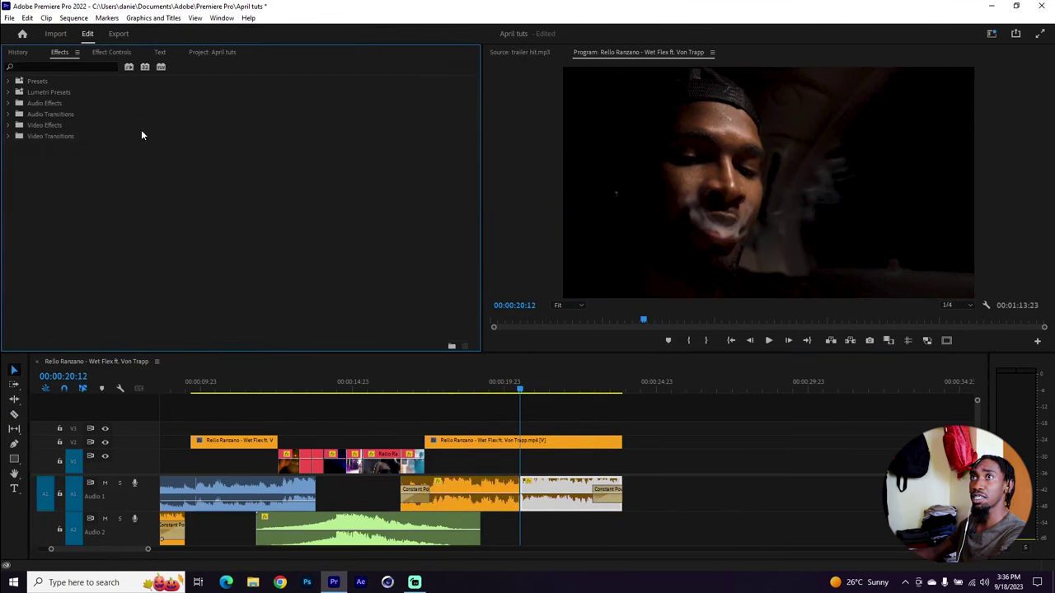
pyautogui.click(84, 66)
pyautogui.write('lowpa')
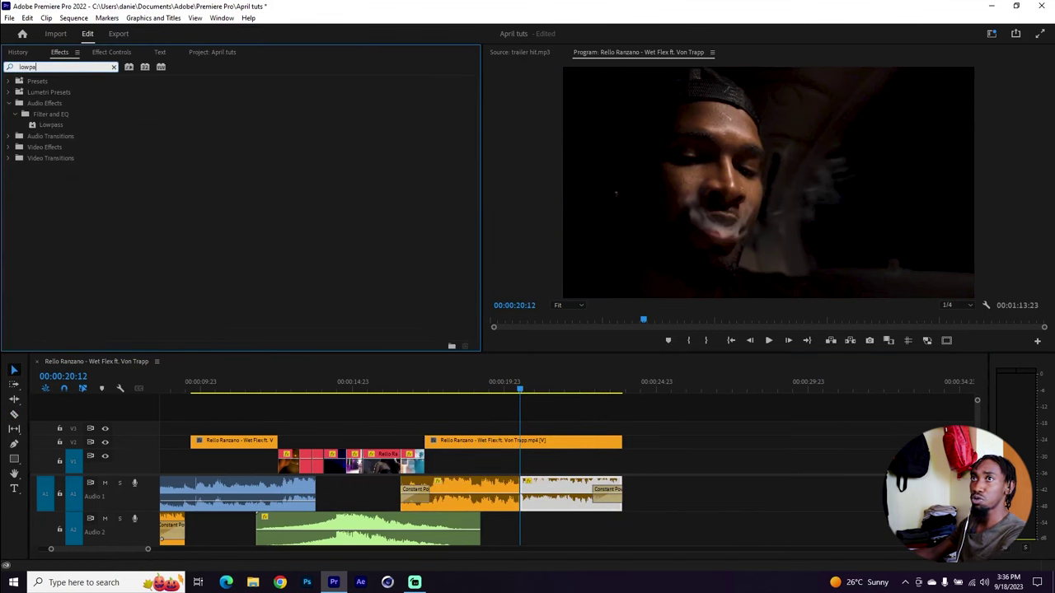
pyautogui.moveTo(65, 129); pyautogui.dragTo(566, 508)
# - Extend the end of the Lowpass audio segment past the video's end, to a duration of 00:00:04:01
pyautogui.moveTo(622, 485); pyautogui.dragTo(639, 481)
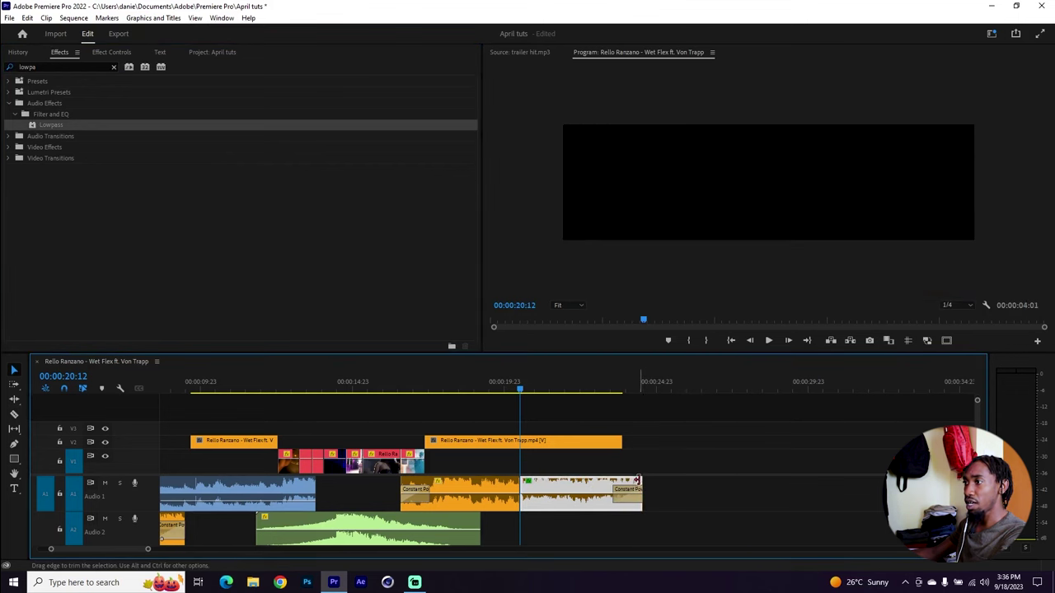
pyautogui.scroll(-14, 633, 470)
pyautogui.press('=')
pyautogui.press('=')
pyautogui.press('=')
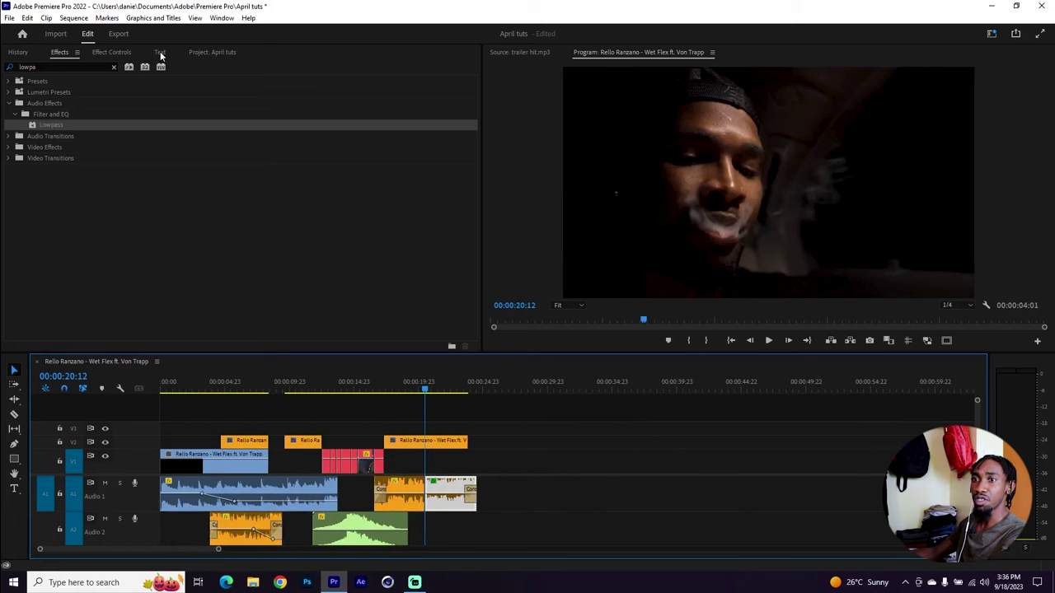
# - Add an "AVAILABLE NOW" text title over the frame at 00:00:20:12
pyautogui.click(13, 490)
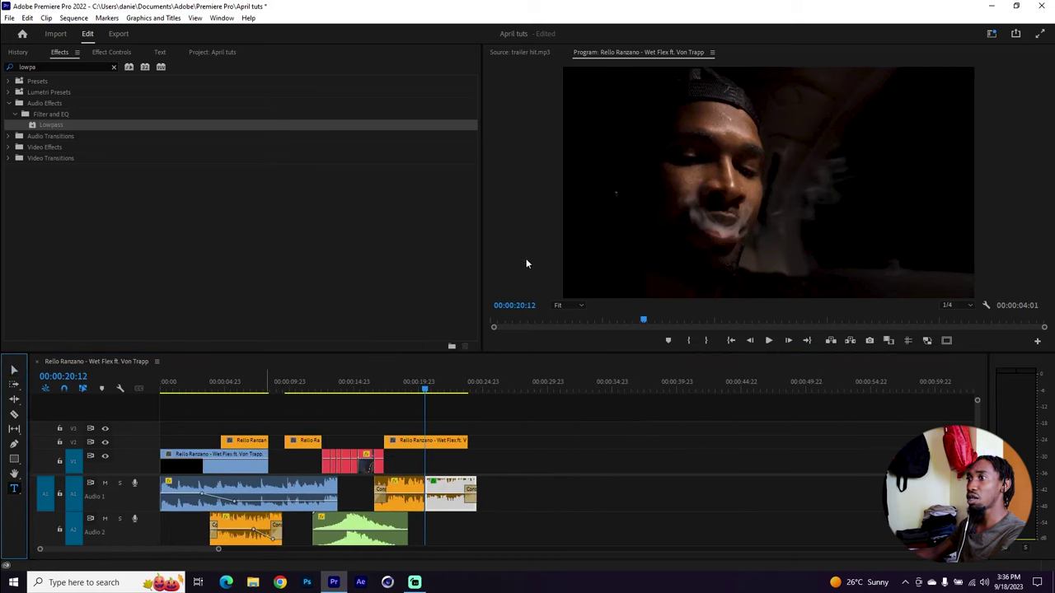
pyautogui.click(699, 176)
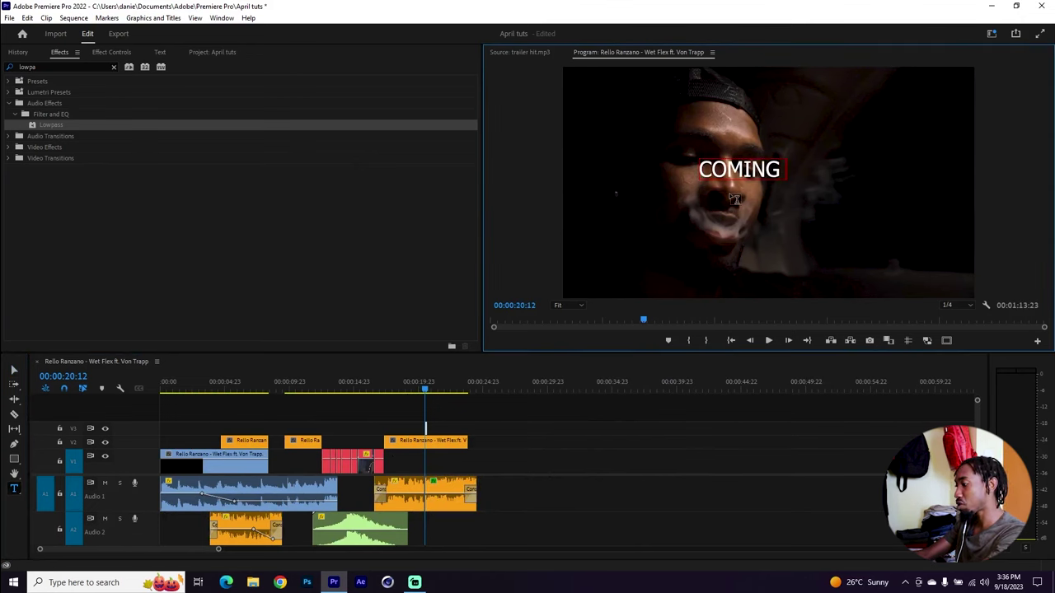
pyautogui.press('BackSpace')
pyautogui.press('BackSpace')
pyautogui.press('BackSpace')
pyautogui.press('BackSpace')
pyautogui.press('BackSpace')
pyautogui.press('BackSpace')
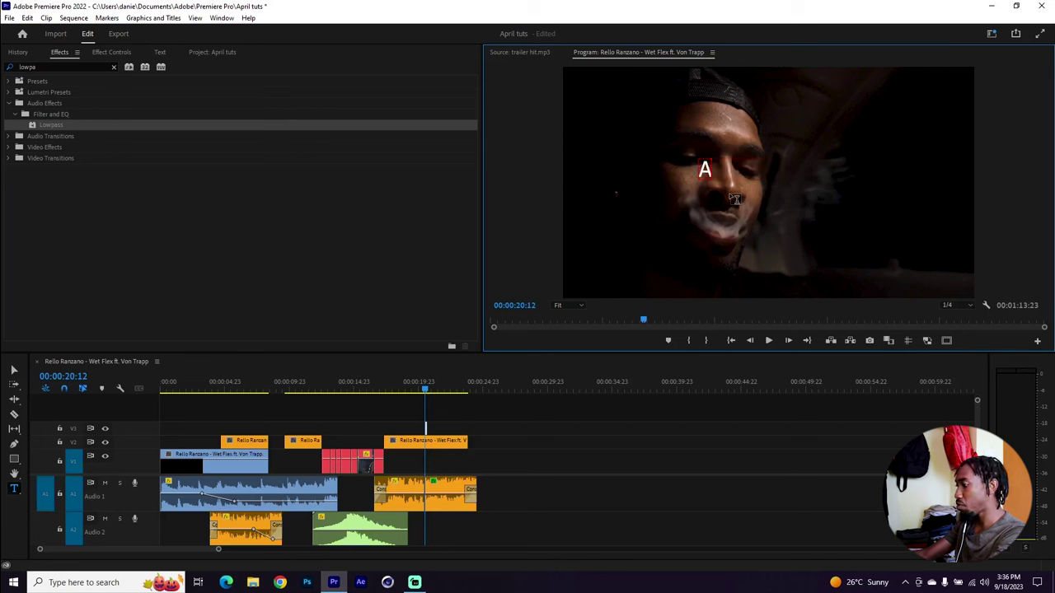
pyautogui.write('AVAILABLE NOW')
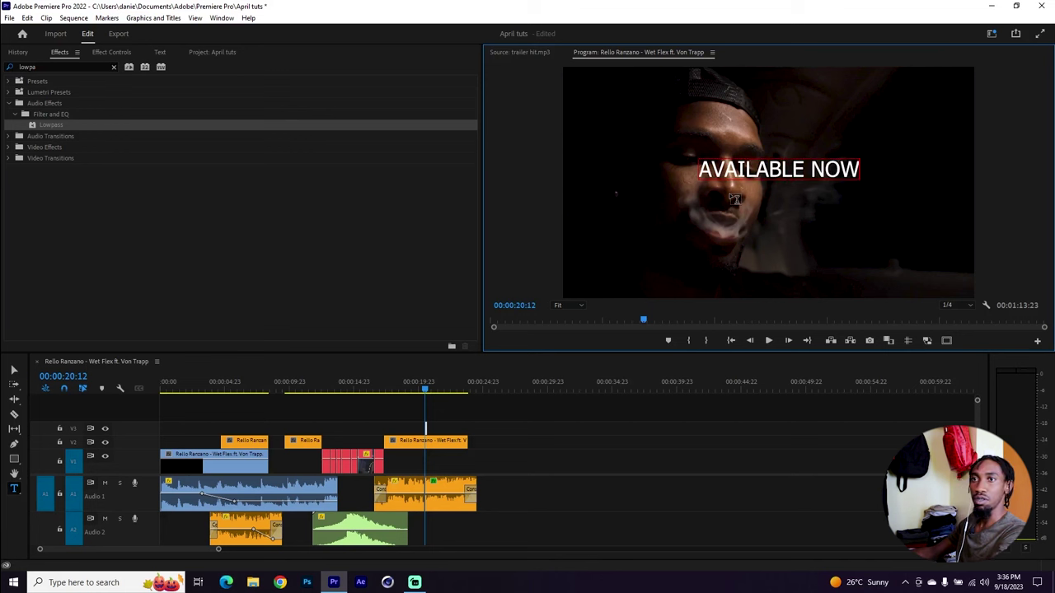
# - Lengthen the "AVAILABLE NOW" title clip and move it onto V1 directly after the third excerpt's video
pyautogui.click(13, 368)
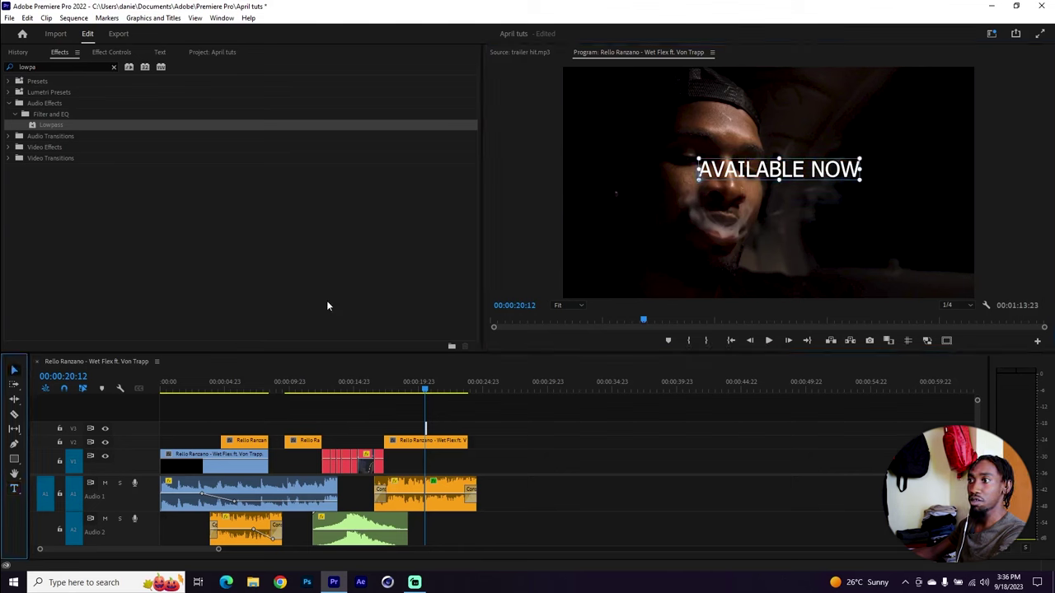
pyautogui.moveTo(434, 428); pyautogui.dragTo(466, 433)
pyautogui.moveTo(447, 429); pyautogui.dragTo(489, 460)
pyautogui.moveTo(465, 389); pyautogui.dragTo(484, 391)
pyautogui.hotkey('shift', '7')
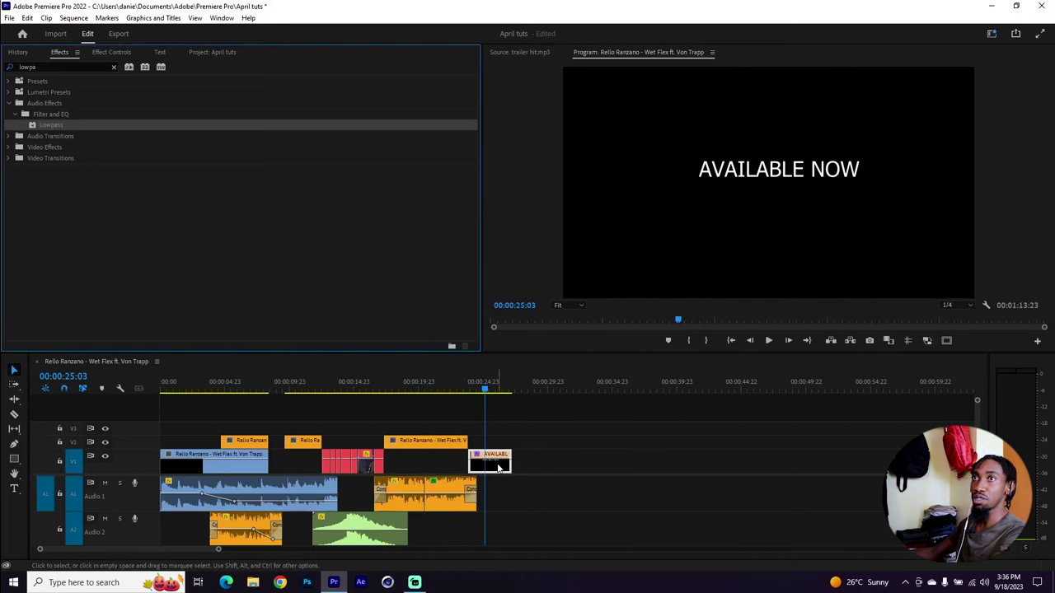
# - Set the title in Merriweather Light at size 51 and center it in the frame with the safe margins as a guide
pyautogui.doubleClick(498, 468)
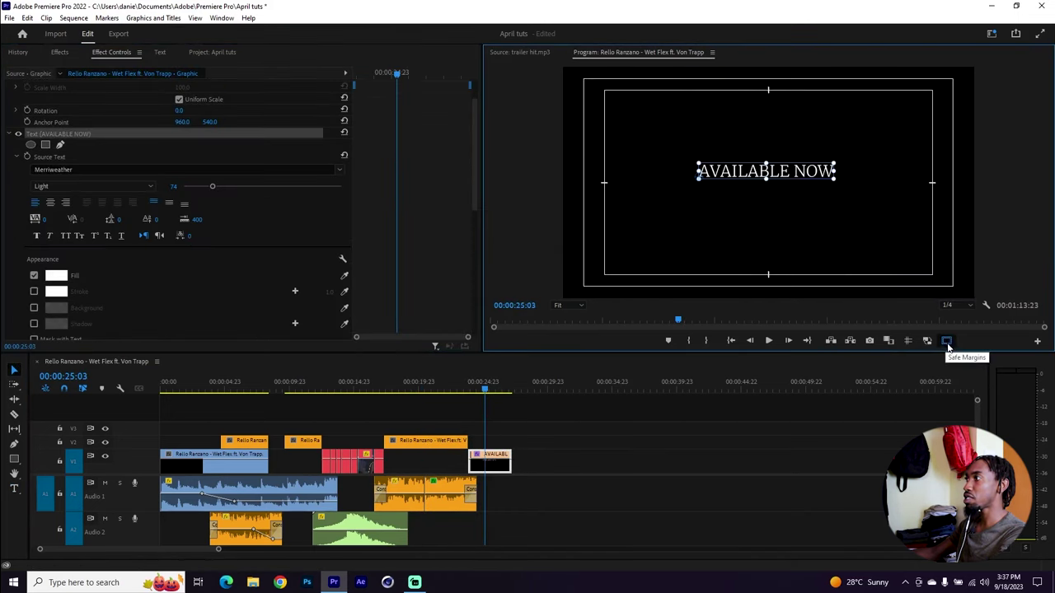
pyautogui.click(1038, 343)
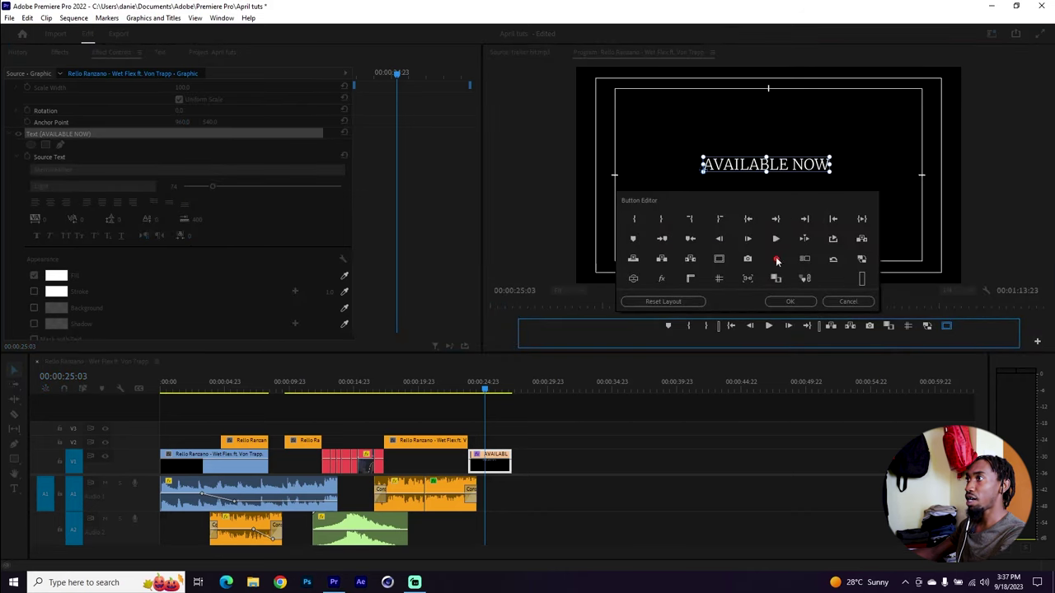
pyautogui.click(796, 303)
pyautogui.moveTo(776, 175); pyautogui.dragTo(783, 189)
pyautogui.moveTo(218, 188); pyautogui.dragTo(204, 188)
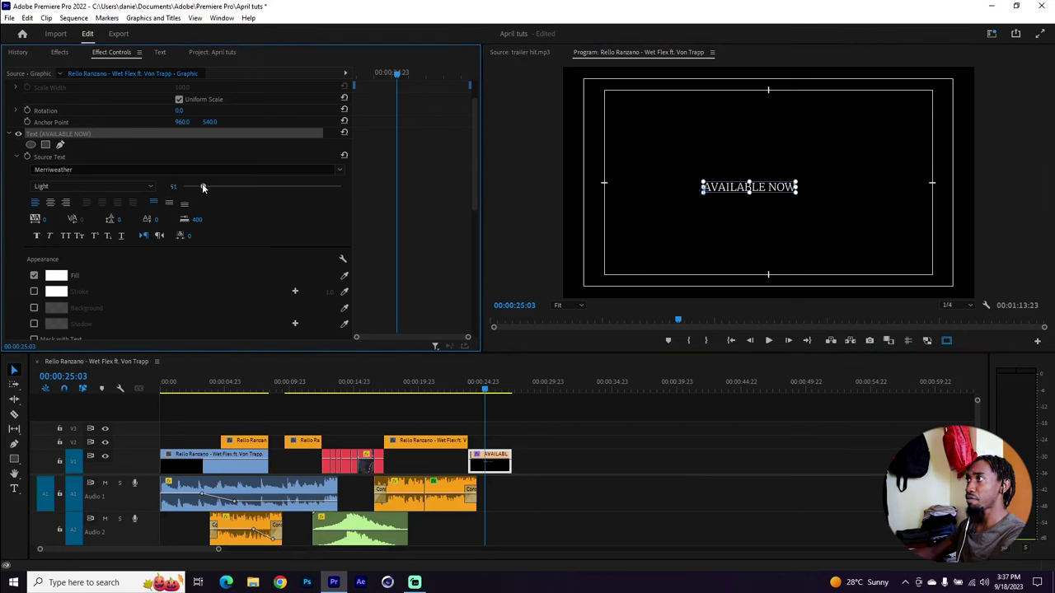
pyautogui.moveTo(769, 190); pyautogui.dragTo(789, 188)
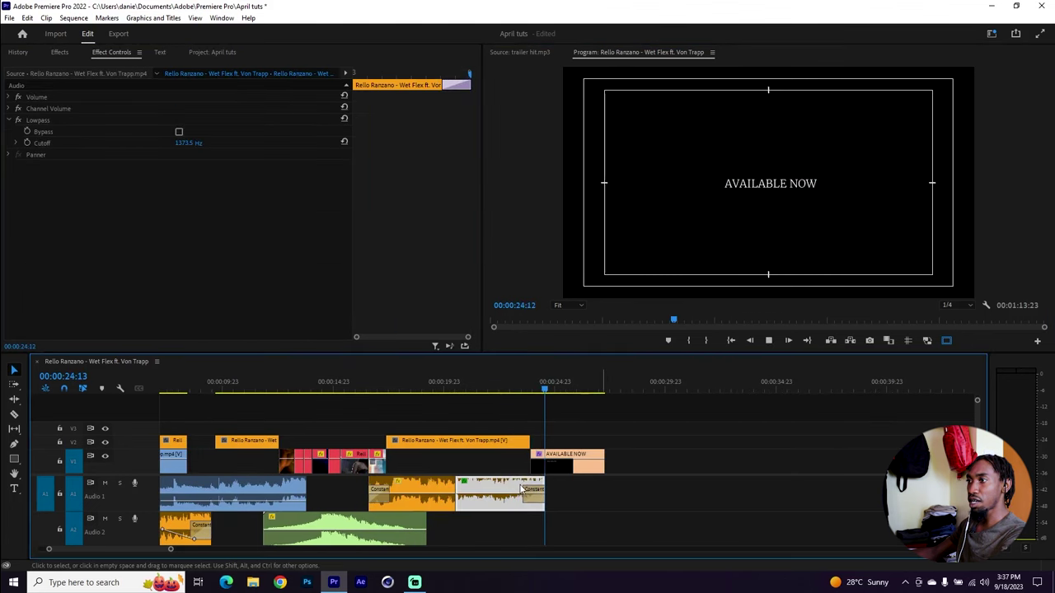
# - Trim the title's start to 00:00:24:13, add cross dissolves at both ends, and shorten the ending dissolve to 00:00:00:16
pyautogui.click(540, 464)
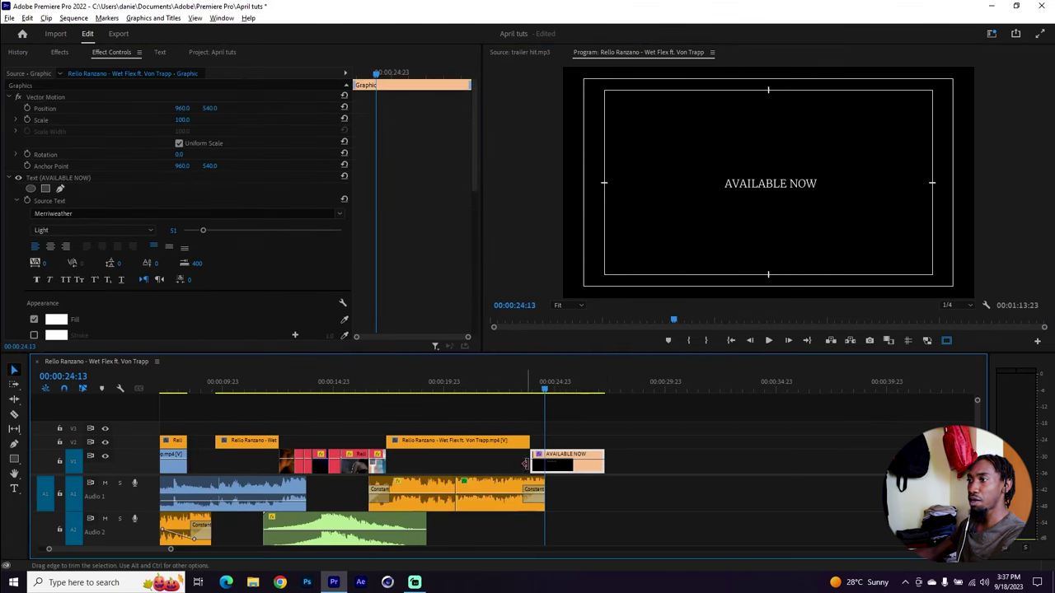
pyautogui.moveTo(533, 454); pyautogui.dragTo(546, 456)
pyautogui.hotkey('ctrl', 'd')
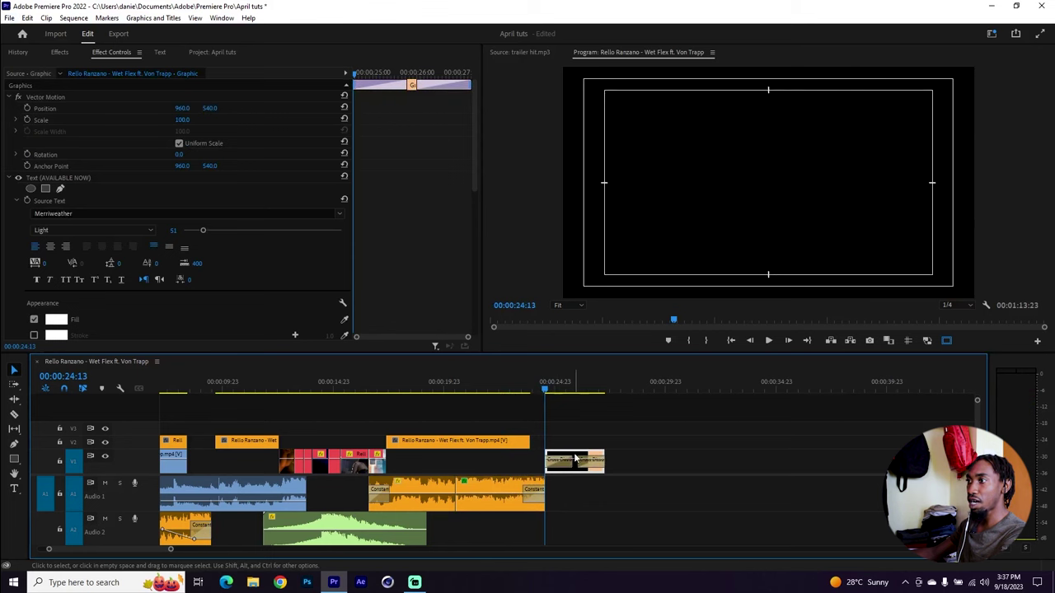
pyautogui.click(595, 465)
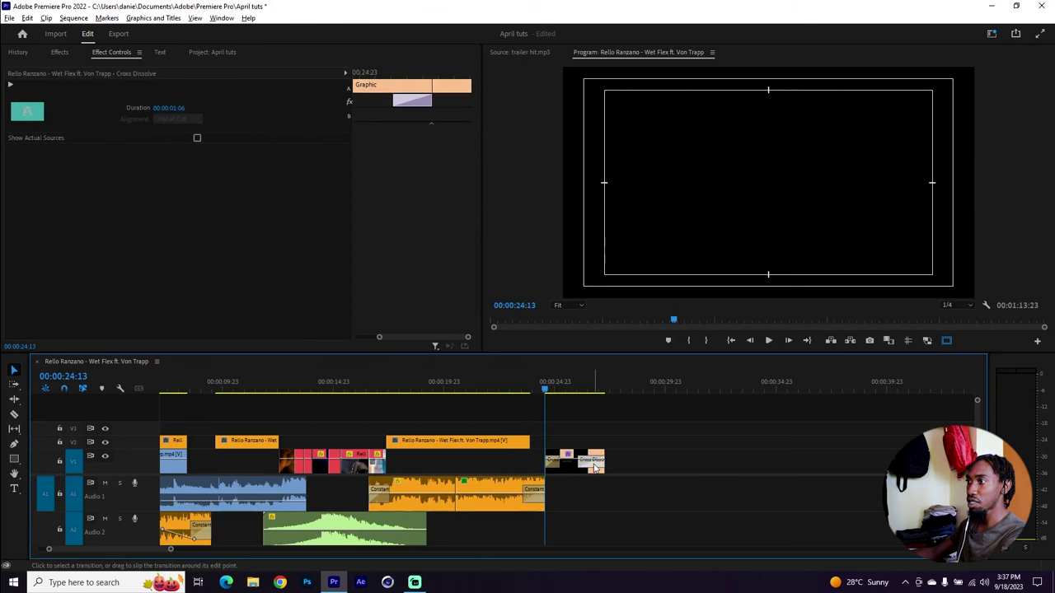
pyautogui.moveTo(590, 468); pyautogui.dragTo(597, 464)
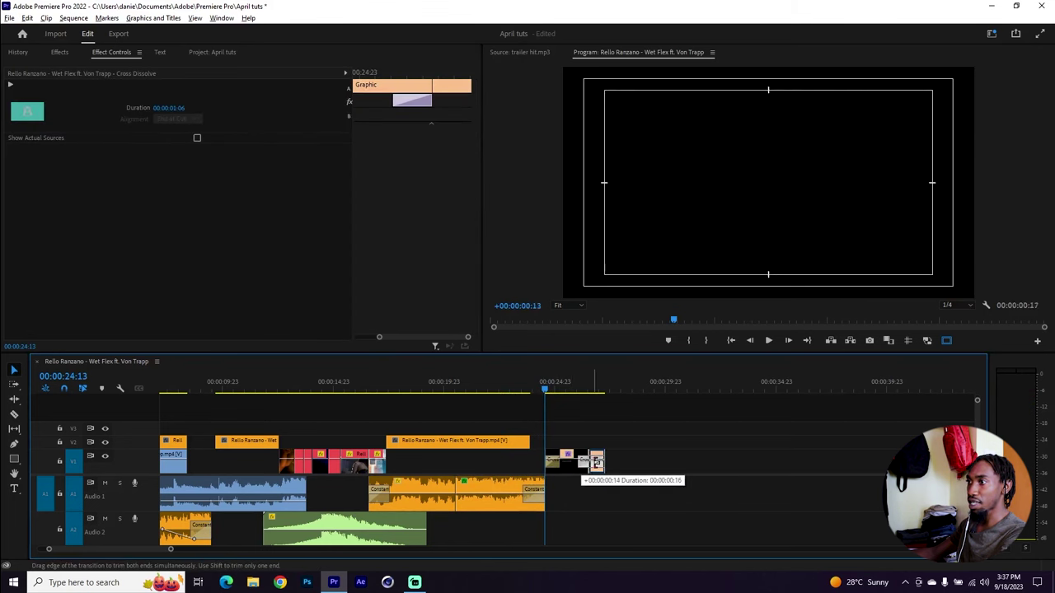
# - Extend the Lowpass audio under the title's opening and lengthen its closing Constant Power fade to 00:00:02:12
pyautogui.moveTo(544, 492); pyautogui.dragTo(513, 489)
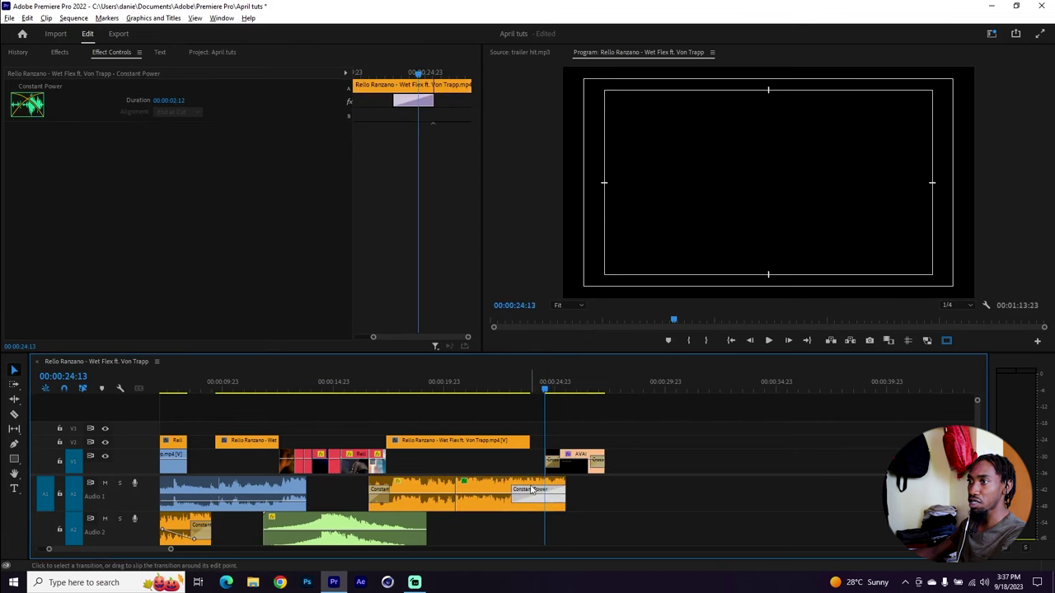
pyautogui.scroll(-7, 531, 489)
pyautogui.scroll(-4, 397, 491)
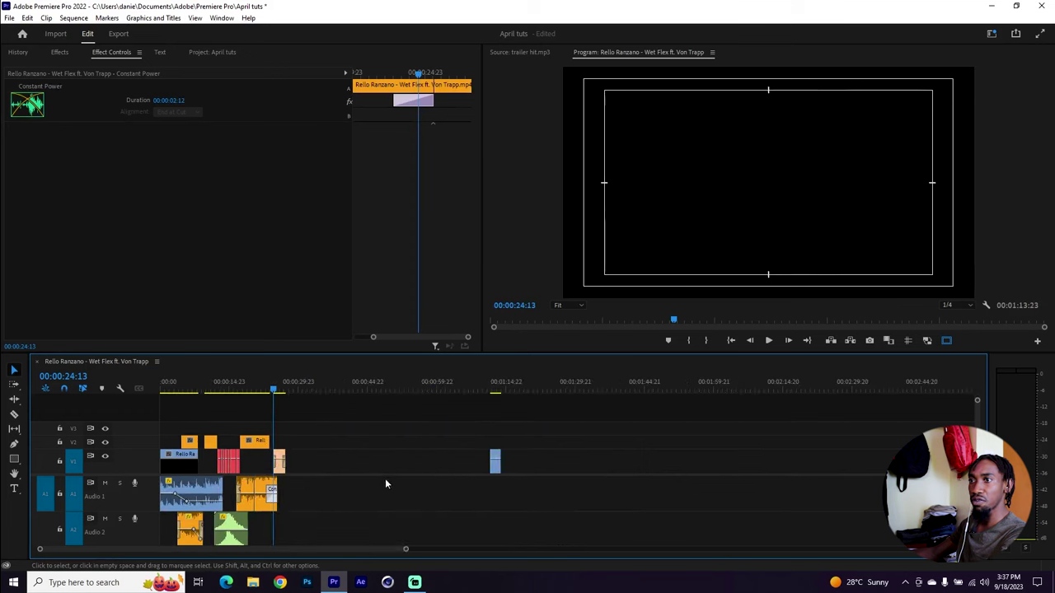
pyautogui.press('=')
pyautogui.press('=')
pyautogui.press('=')
pyautogui.press('=')
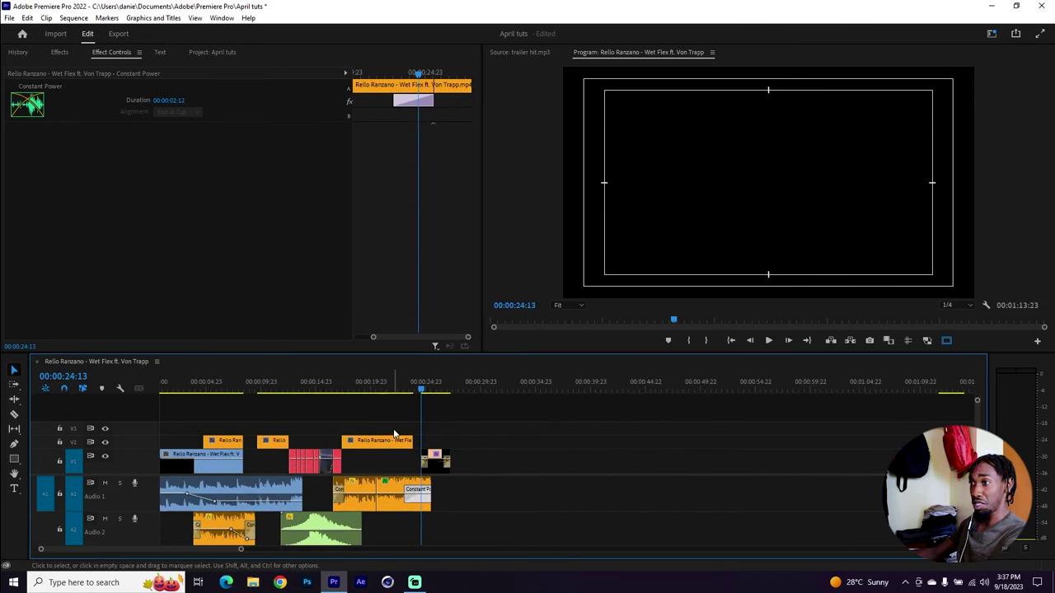
pyautogui.click(452, 385)
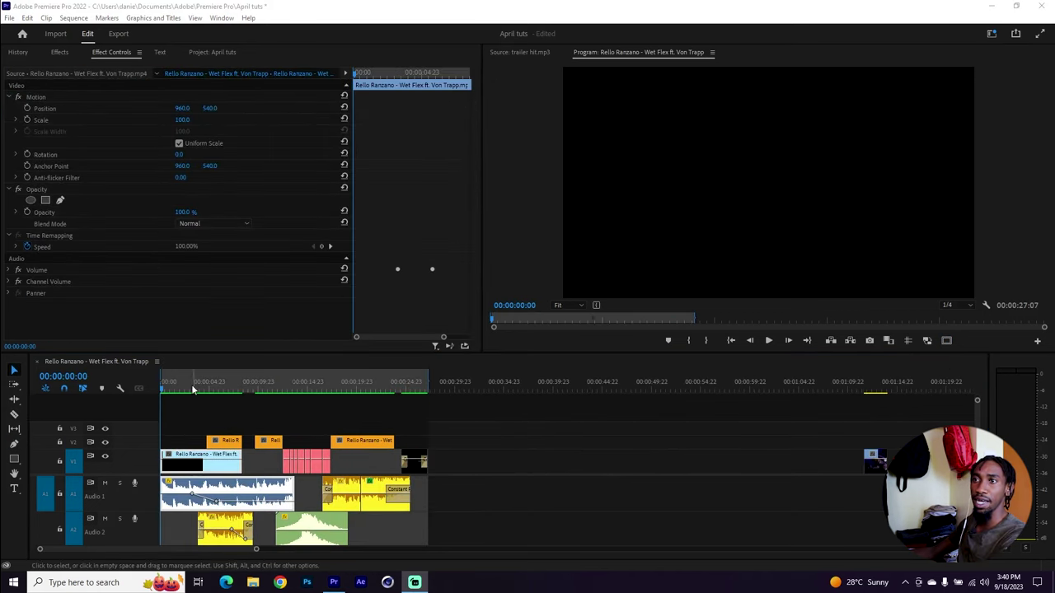
# - Play the whole trailer from the beginning through the closing title
pyautogui.moveTo(192, 390); pyautogui.dragTo(126, 390)
pyautogui.press('space')
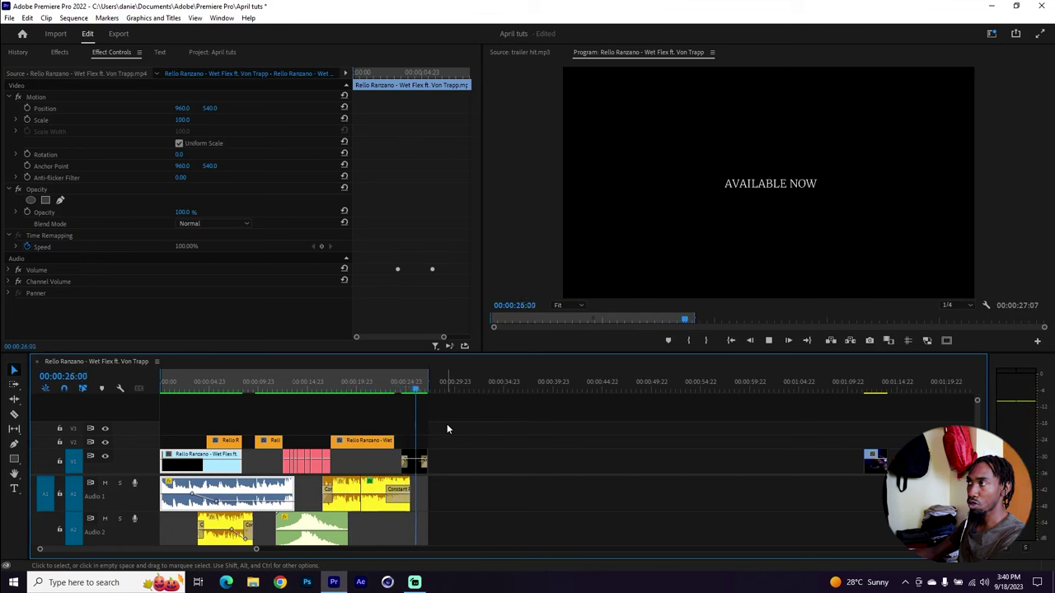
pyautogui.press('space')
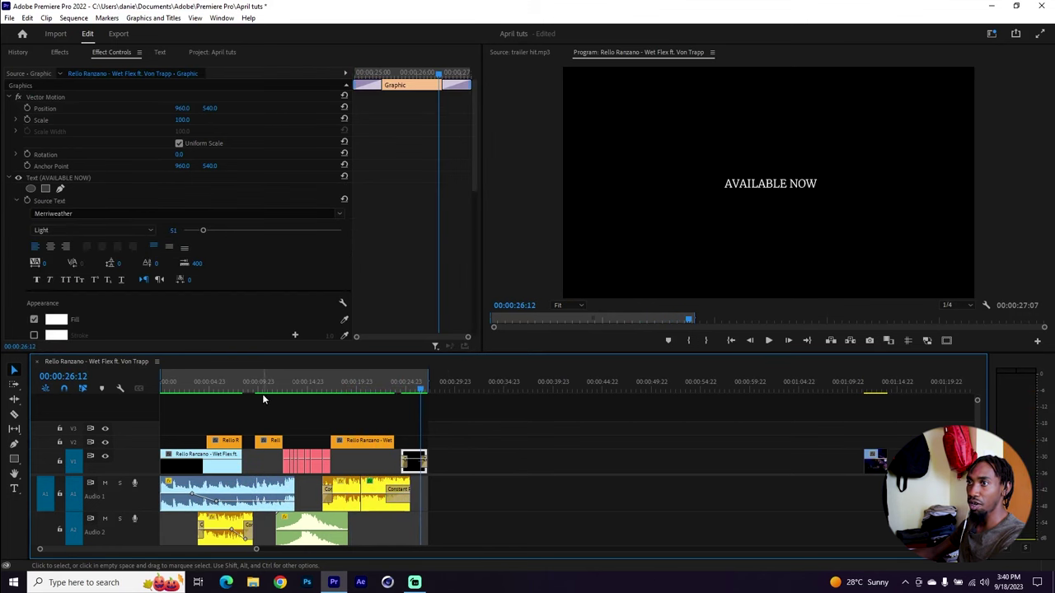
# - Cut the Audio 1 clip at the first video's end and at the second excerpt's start, and delete the piece over the black gap
pyautogui.click(239, 381)
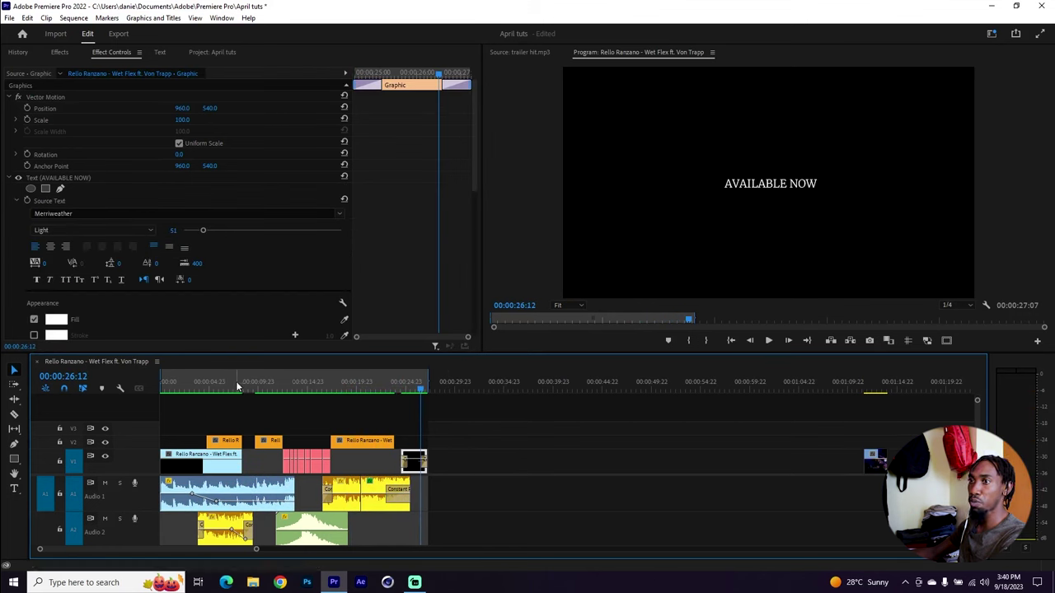
pyautogui.press('=')
pyautogui.press('=')
pyautogui.press('=')
pyautogui.press('=')
pyautogui.press('=')
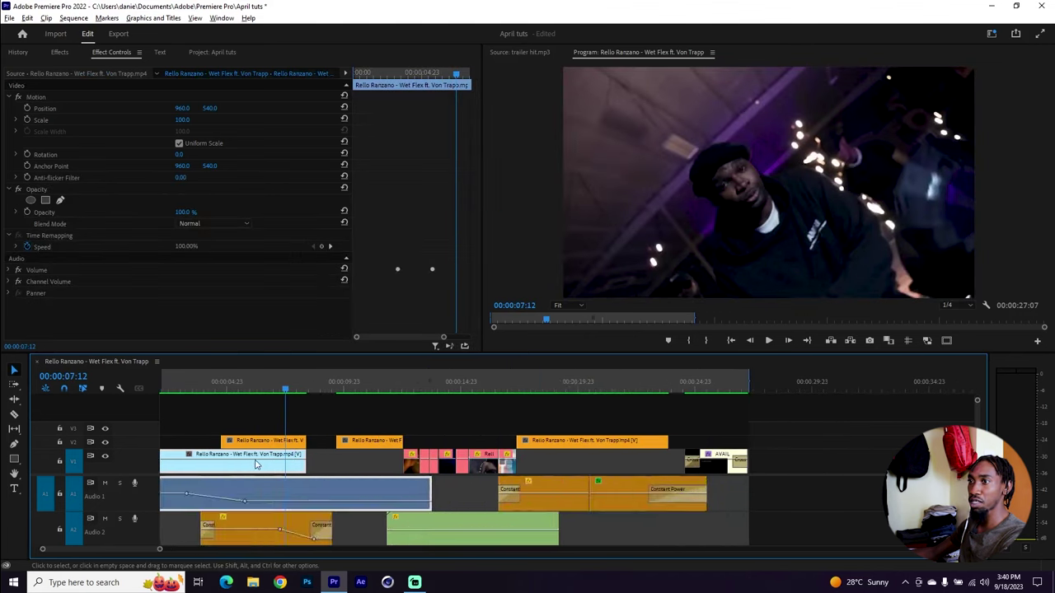
pyautogui.moveTo(343, 385); pyautogui.dragTo(321, 401)
pyautogui.press('c')
pyautogui.keyDown('shift'); pyautogui.click(357, 480); pyautogui.keyUp('shift')
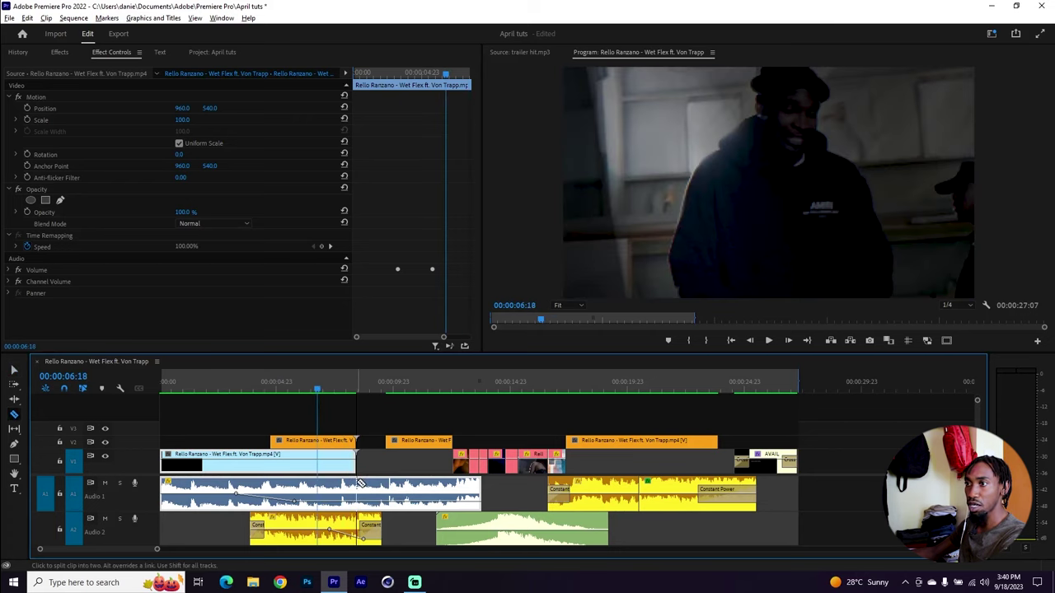
pyautogui.click(360, 485)
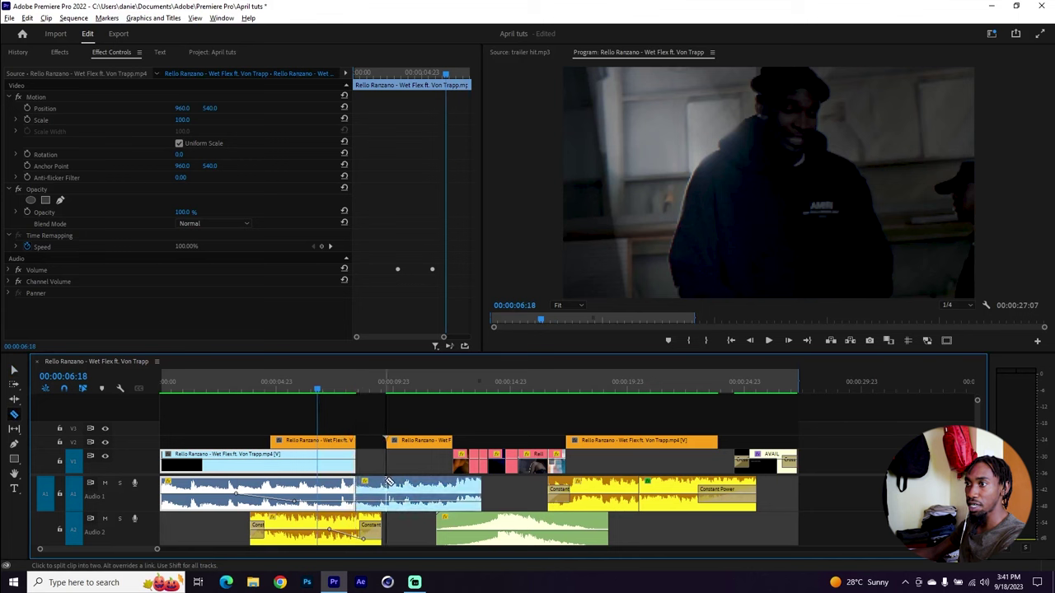
pyautogui.press('v')
pyautogui.click(369, 487)
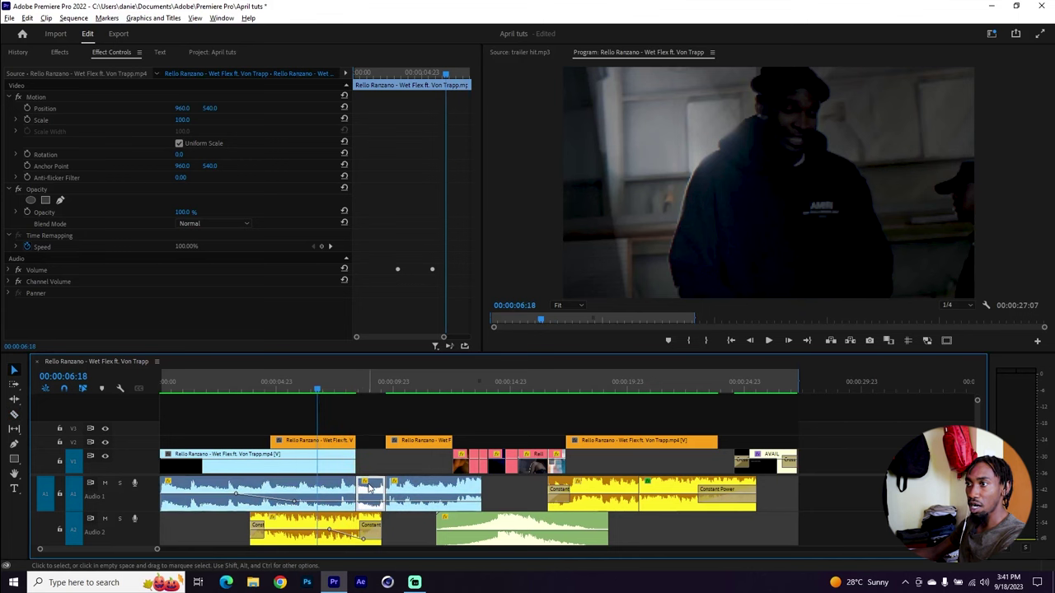
pyautogui.press('Delete')
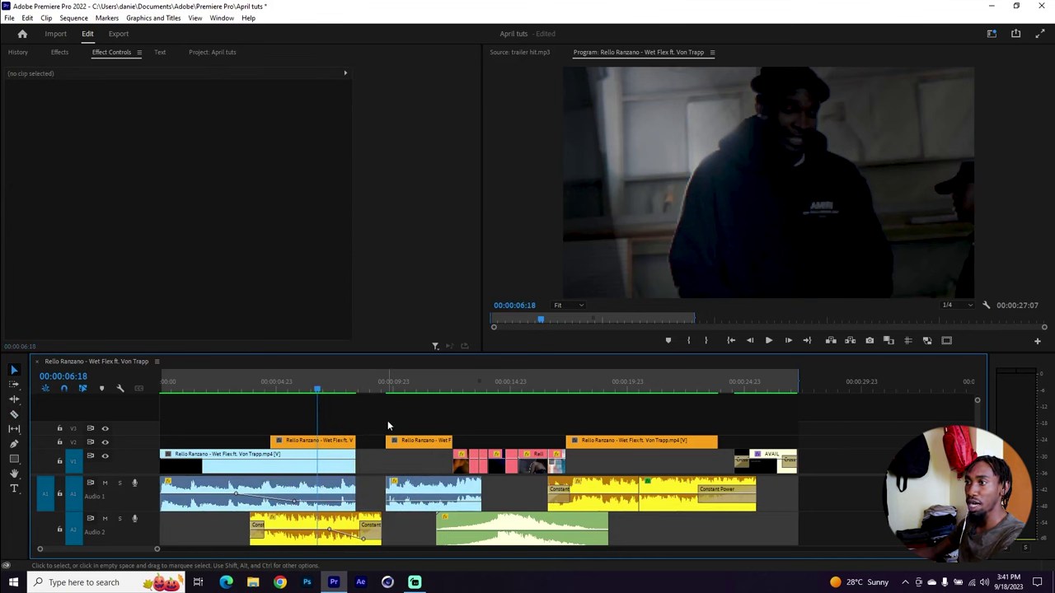
# - Play through the black gap, trim the Audio 2 excerpt's end back to the Audio 3 clip's start, and shorten its closing fade
pyautogui.moveTo(363, 388); pyautogui.dragTo(347, 392)
pyautogui.press('space')
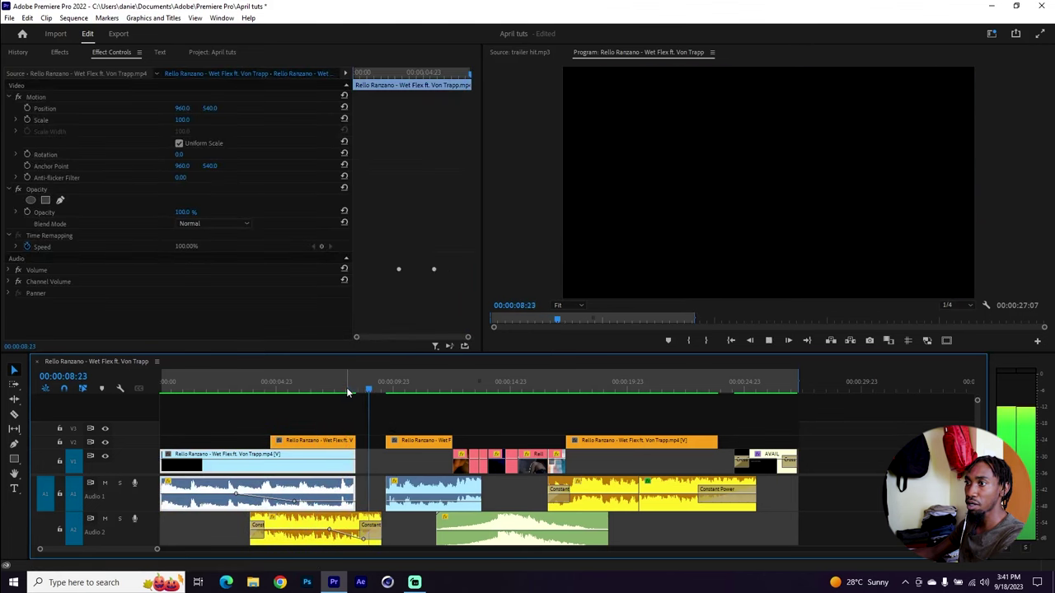
pyautogui.click(347, 392)
pyautogui.press('space')
pyautogui.press('space')
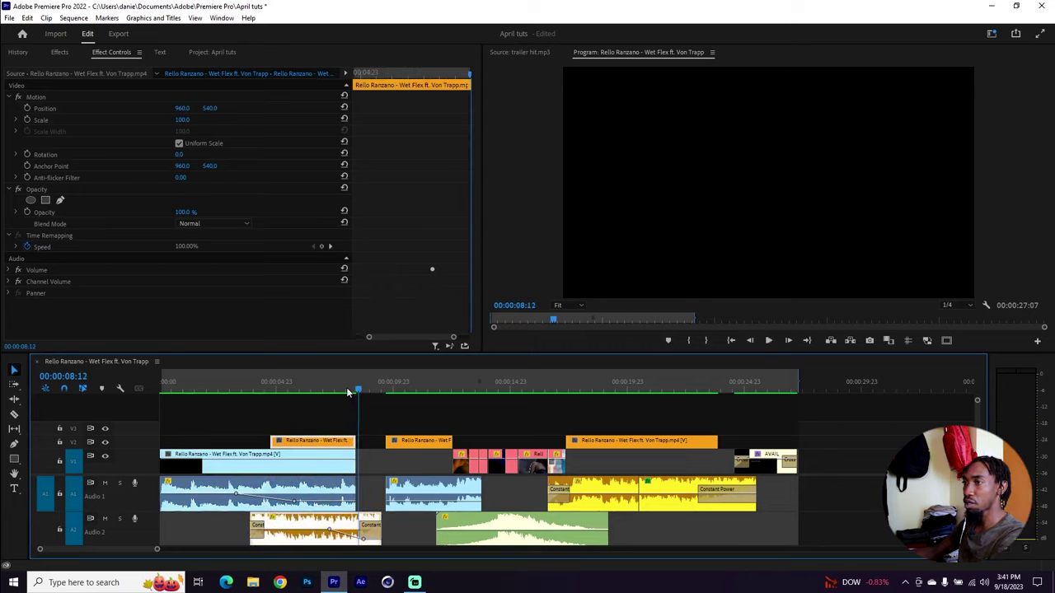
pyautogui.press('`')
pyautogui.click(305, 70)
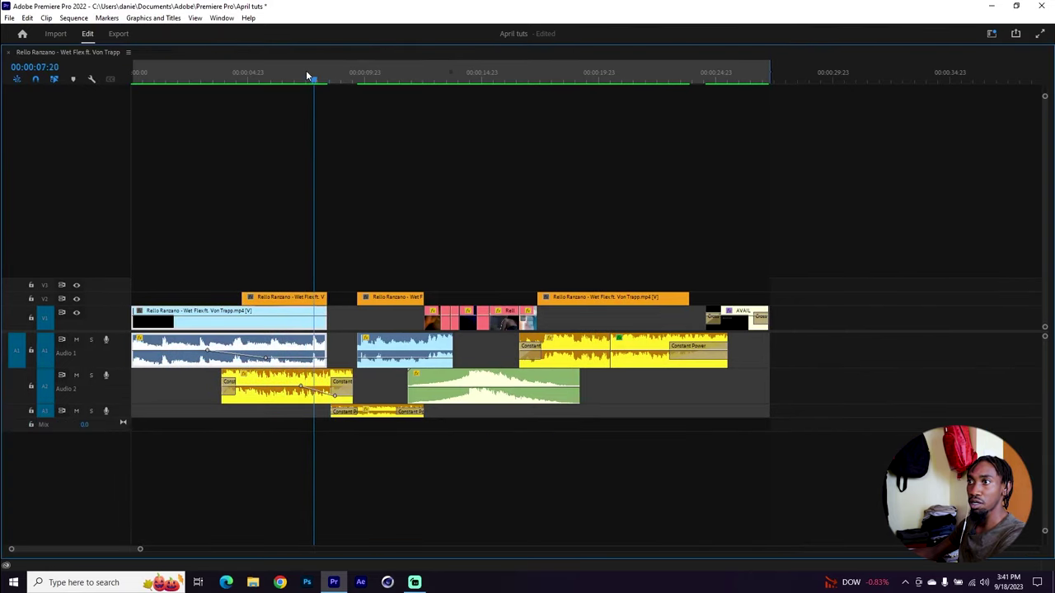
pyautogui.click(306, 70)
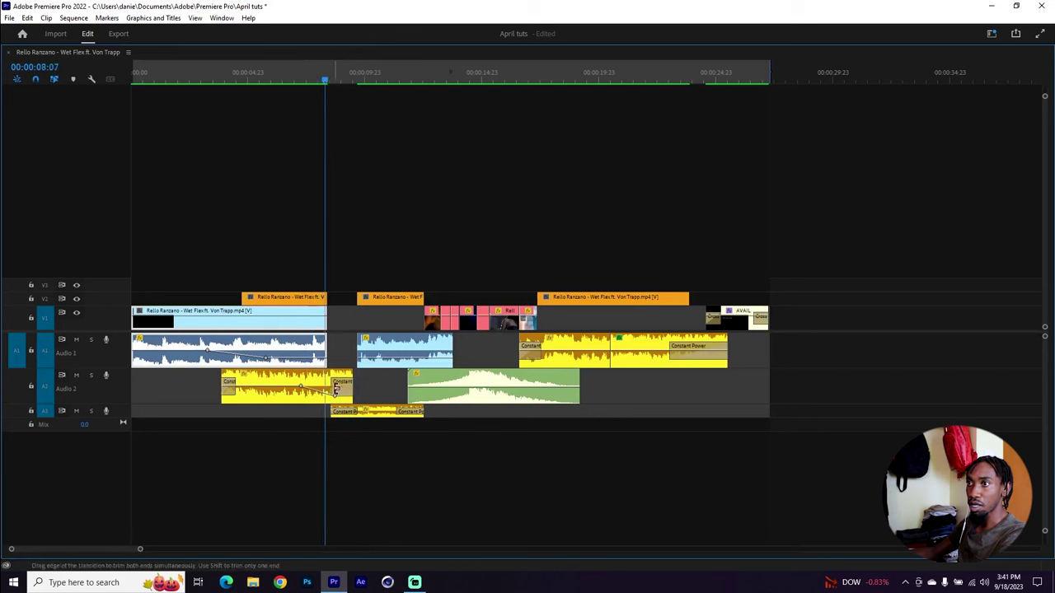
pyautogui.moveTo(355, 376); pyautogui.dragTo(338, 375)
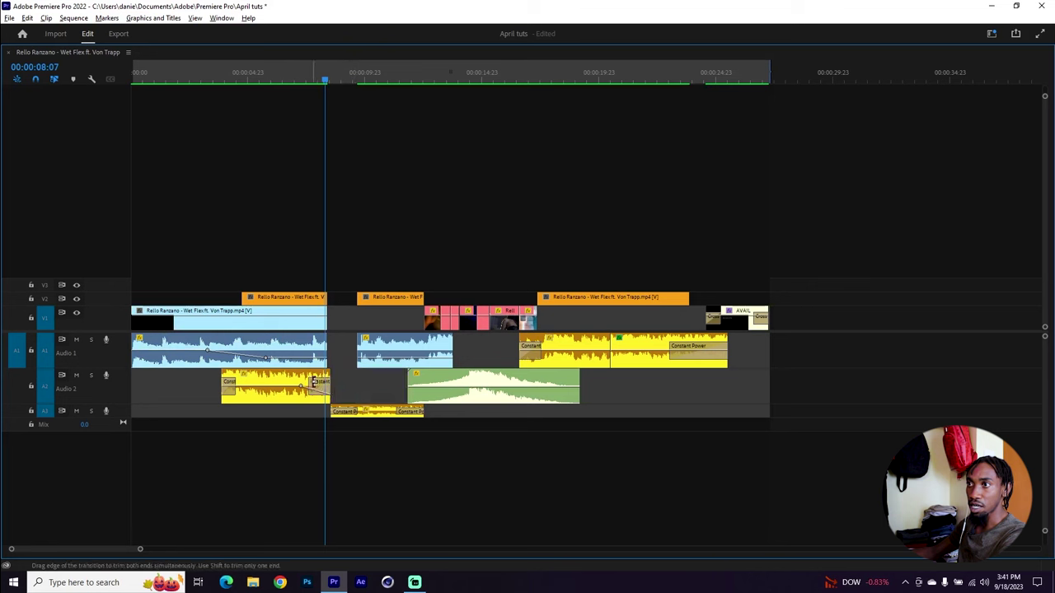
# - Replay the gap, trim the start of the Audio 3 clip to 00:00:09:02, and shorten its opening Constant Power fade
pyautogui.moveTo(305, 72); pyautogui.dragTo(302, 73)
pyautogui.press('space')
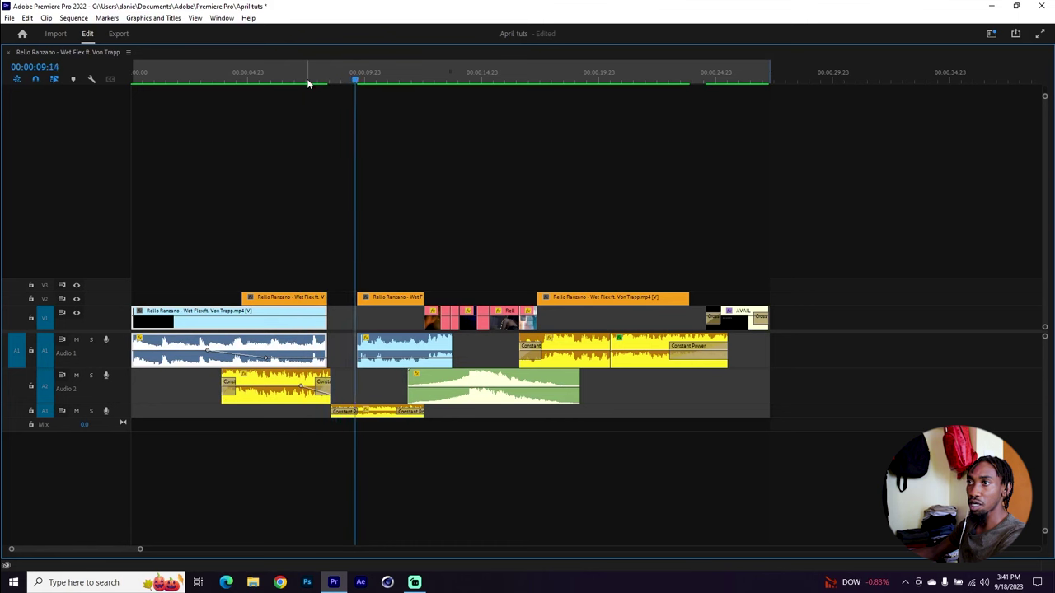
pyautogui.moveTo(307, 80); pyautogui.dragTo(329, 81)
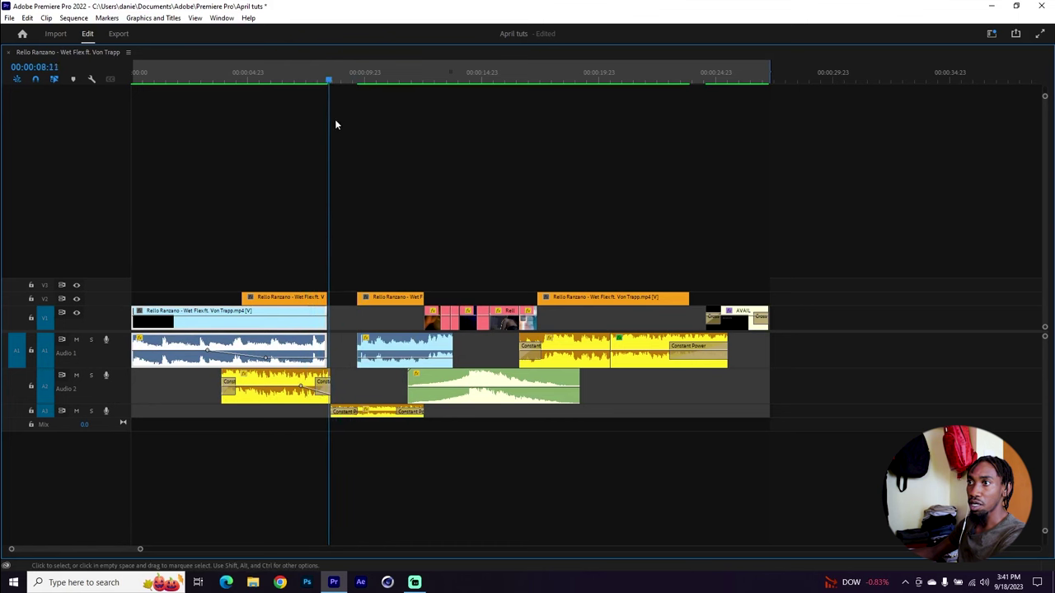
pyautogui.click(389, 298)
pyautogui.scroll(3, 345, 421)
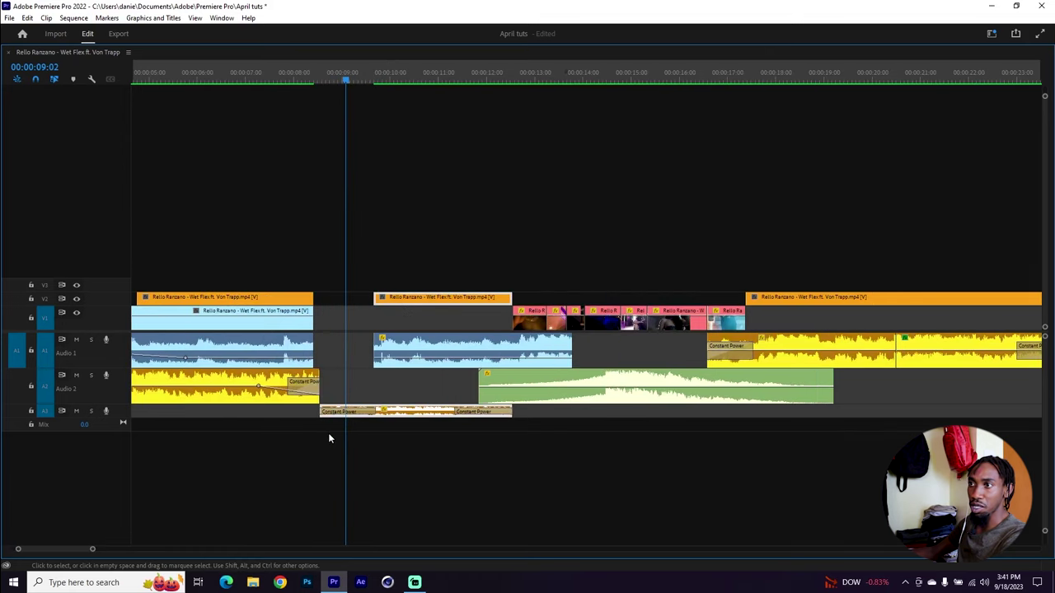
pyautogui.moveTo(323, 410); pyautogui.dragTo(346, 411)
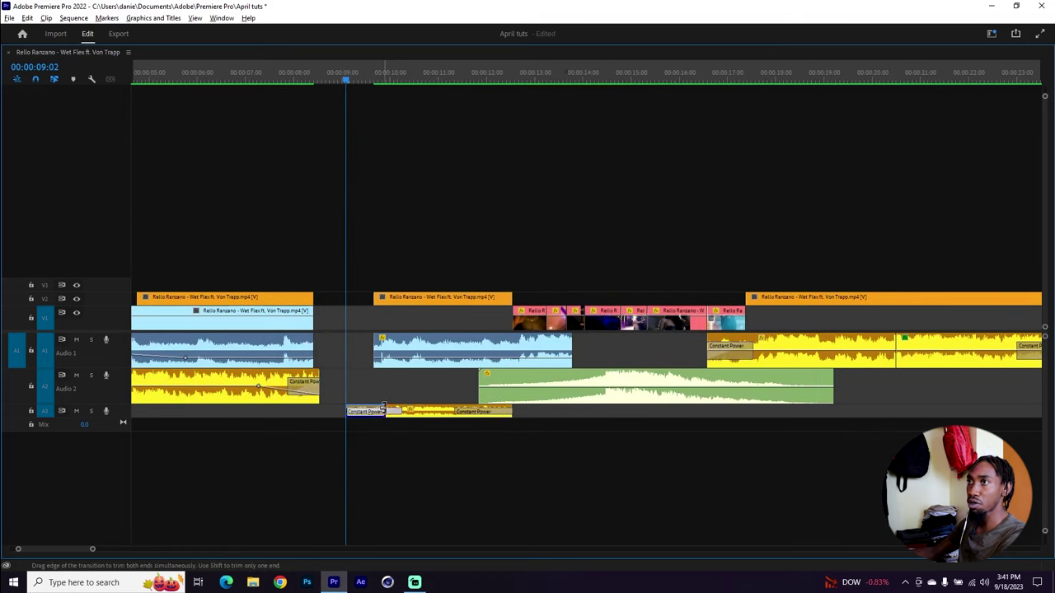
pyautogui.click(287, 76)
pyautogui.press('`')
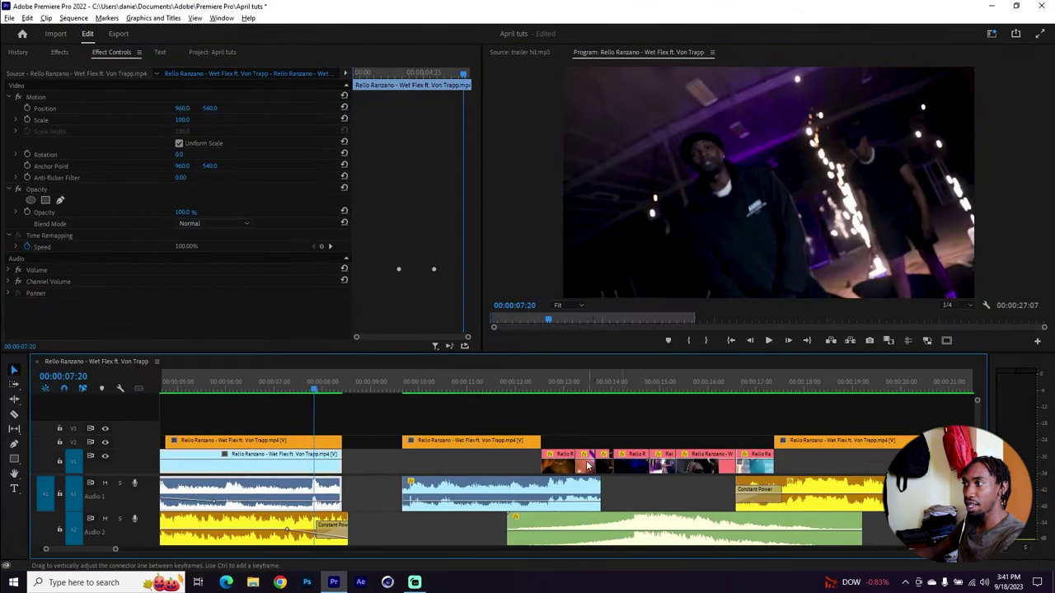
# - Review the motorcycle shot at 00:00:17:00 and place only the audio of the Suzuki Hayabusa jet ski video on Audio 1 at 00:00:31:17
pyautogui.press('-')
pyautogui.press('-')
pyautogui.moveTo(488, 387); pyautogui.dragTo(499, 387)
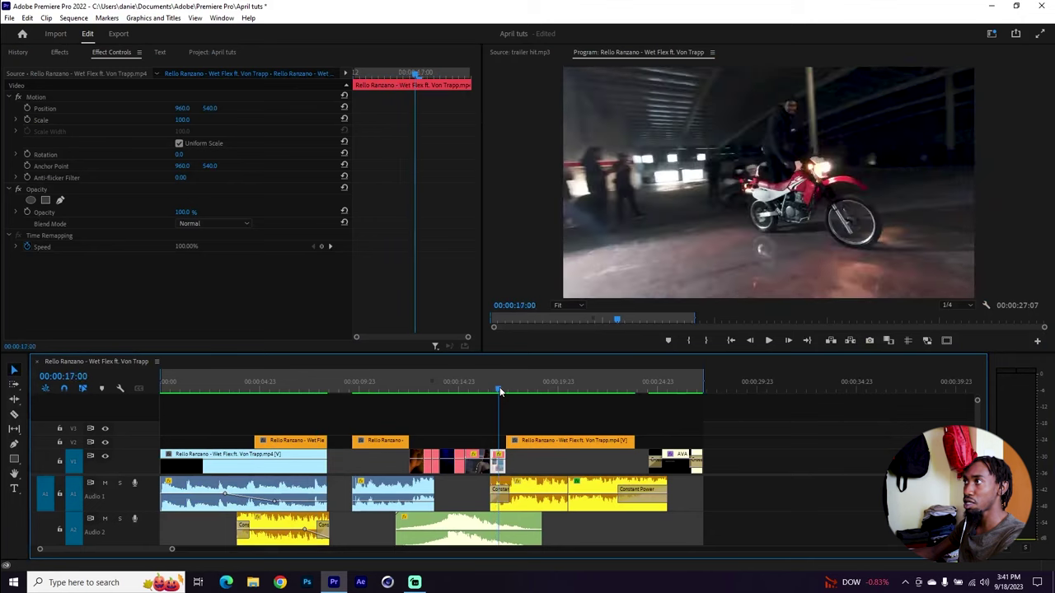
pyautogui.click(206, 52)
pyautogui.doubleClick(418, 126)
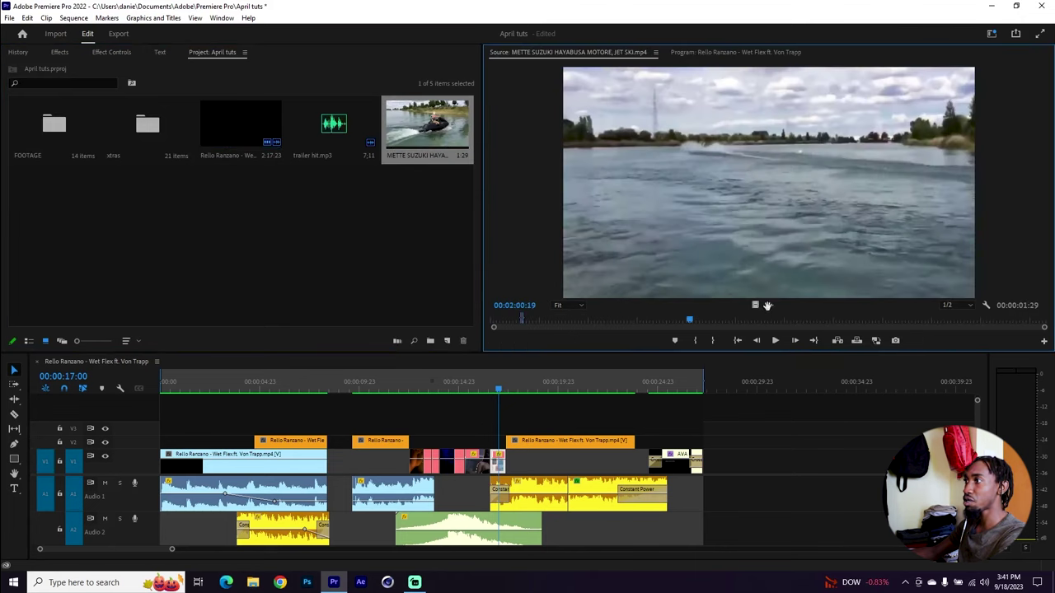
pyautogui.moveTo(789, 437); pyautogui.dragTo(791, 486)
pyautogui.click(795, 387)
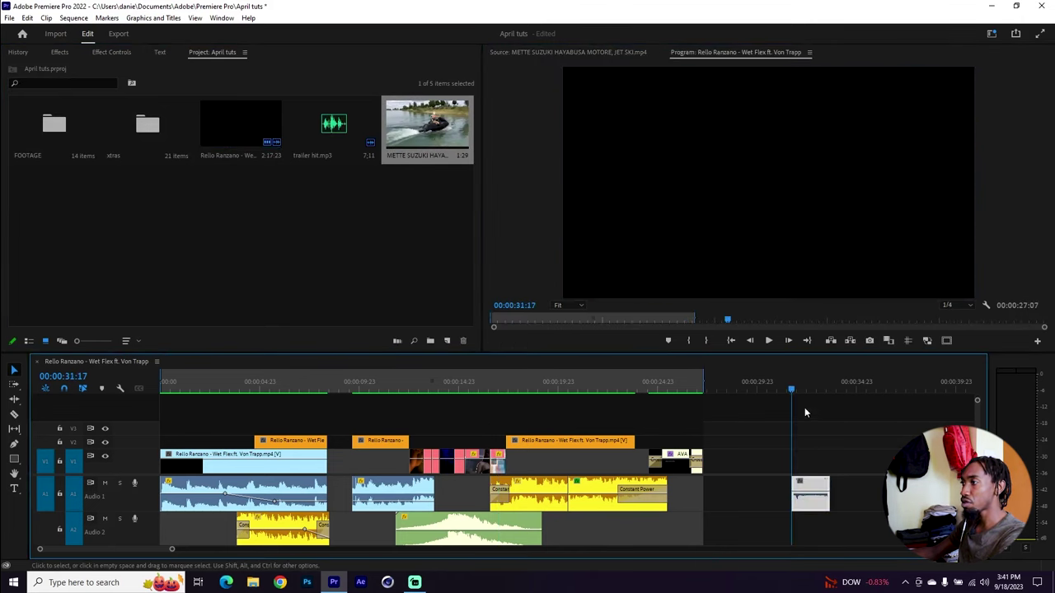
# - Play the jet ski audio clip on Audio 1 and lower its volume
pyautogui.press('space')
pyautogui.press('space')
pyautogui.moveTo(813, 493); pyautogui.dragTo(815, 505)
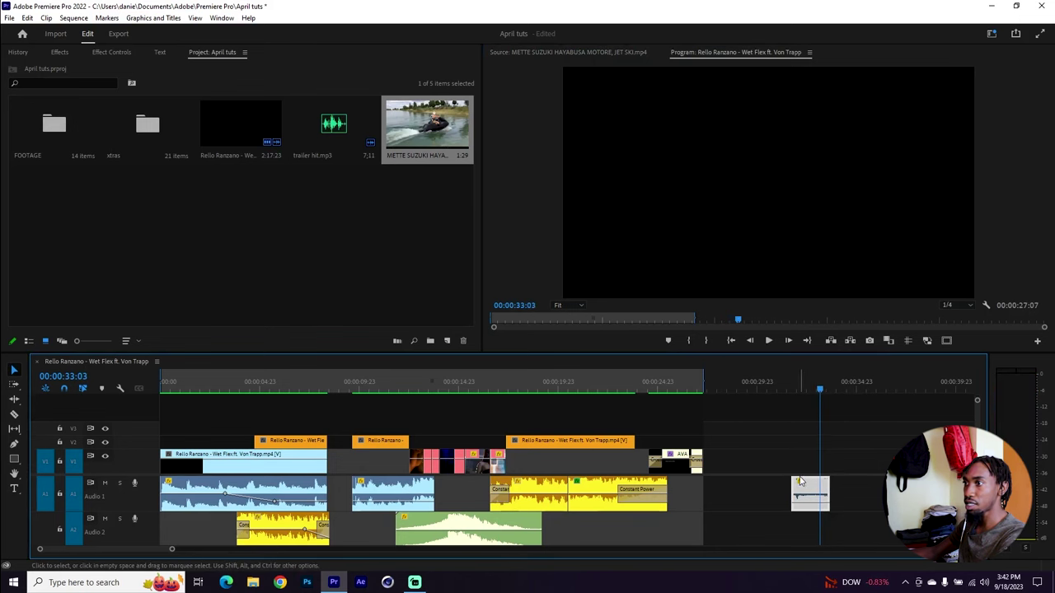
# - Move the jet ski audio to Audio 3, starting just before 00:00:16:14, and clear the sequence's in and out points
pyautogui.press('`')
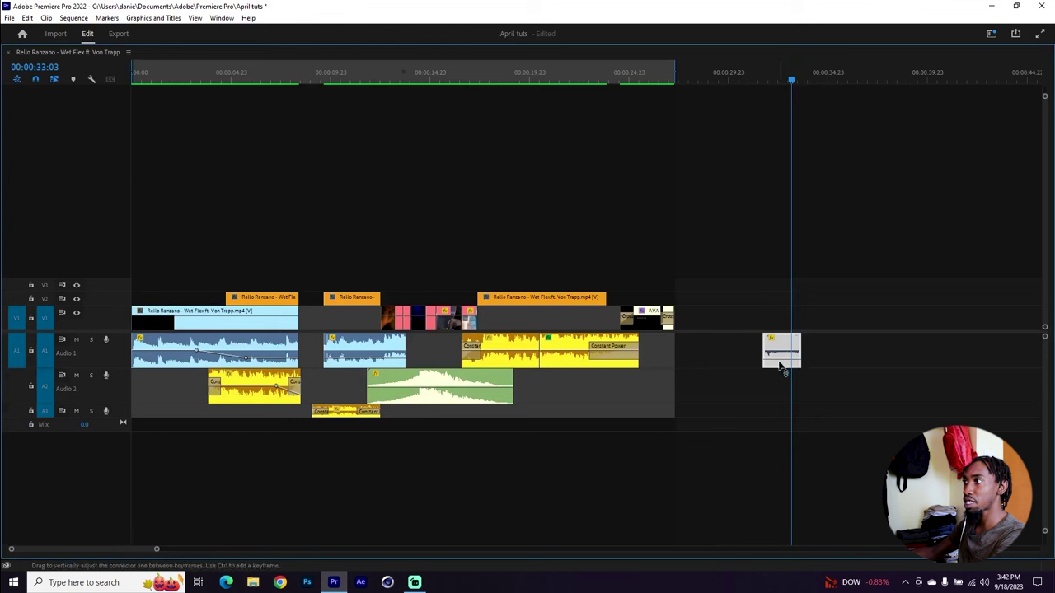
pyautogui.moveTo(778, 370); pyautogui.dragTo(473, 409)
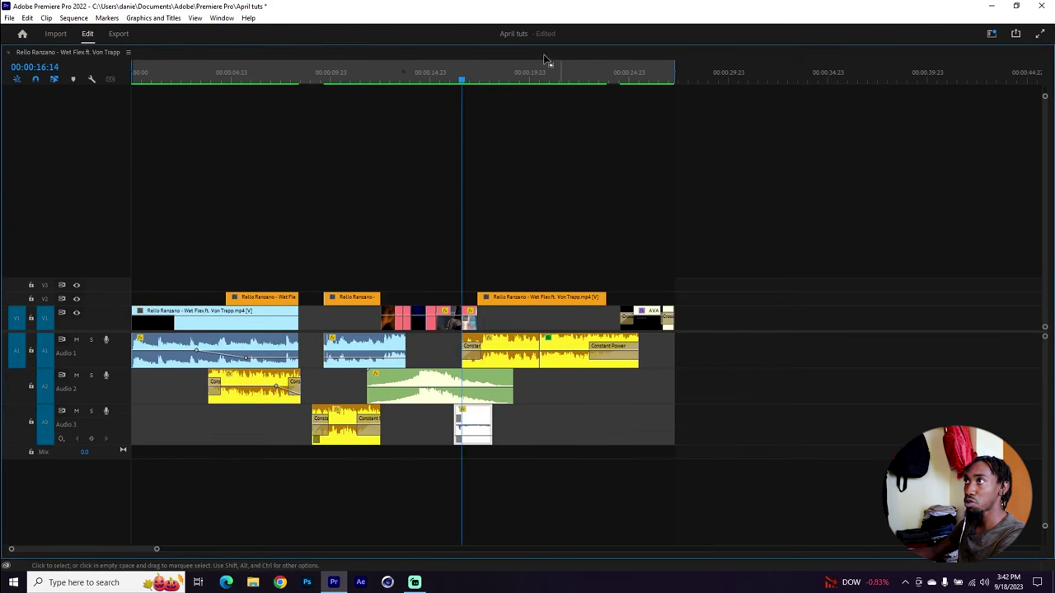
pyautogui.rightClick(534, 76)
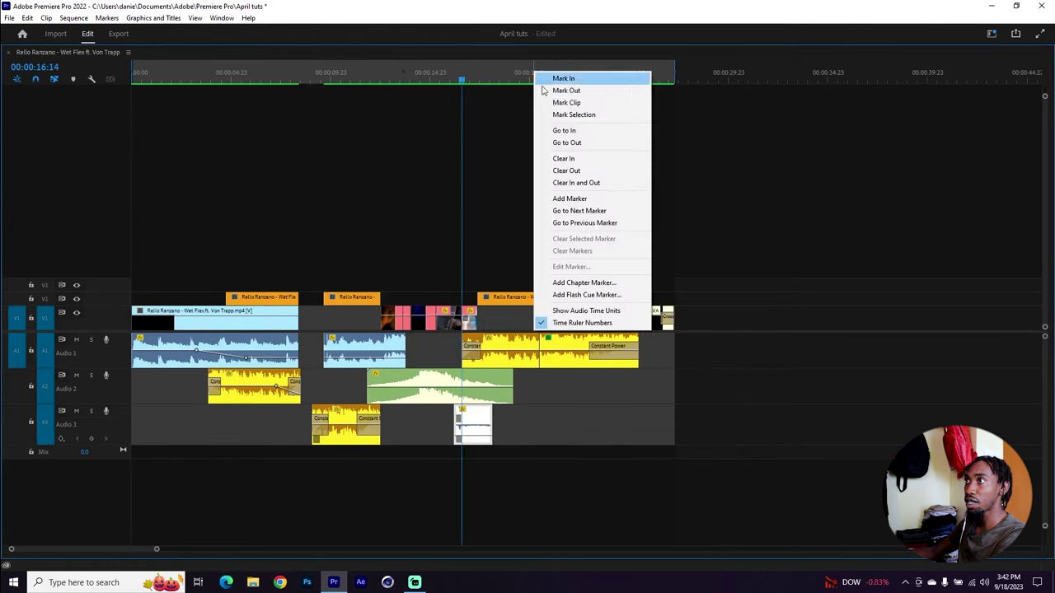
pyautogui.click(566, 183)
# - Add Constant Power fades to both ends of the jet ski audio, shorten them, and play that section
pyautogui.hotkey('shift', 'd')
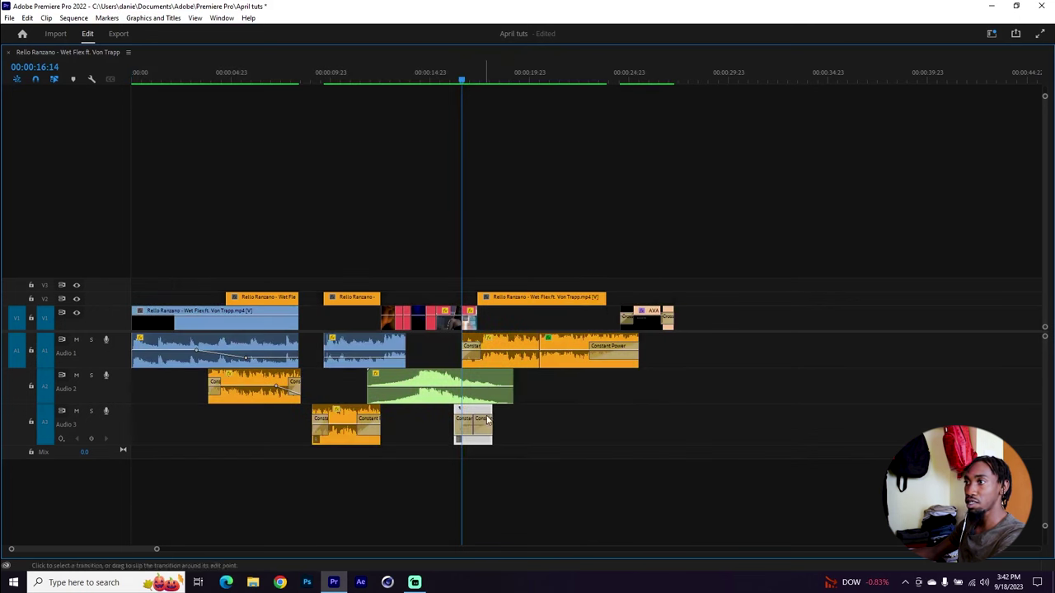
pyautogui.press('=')
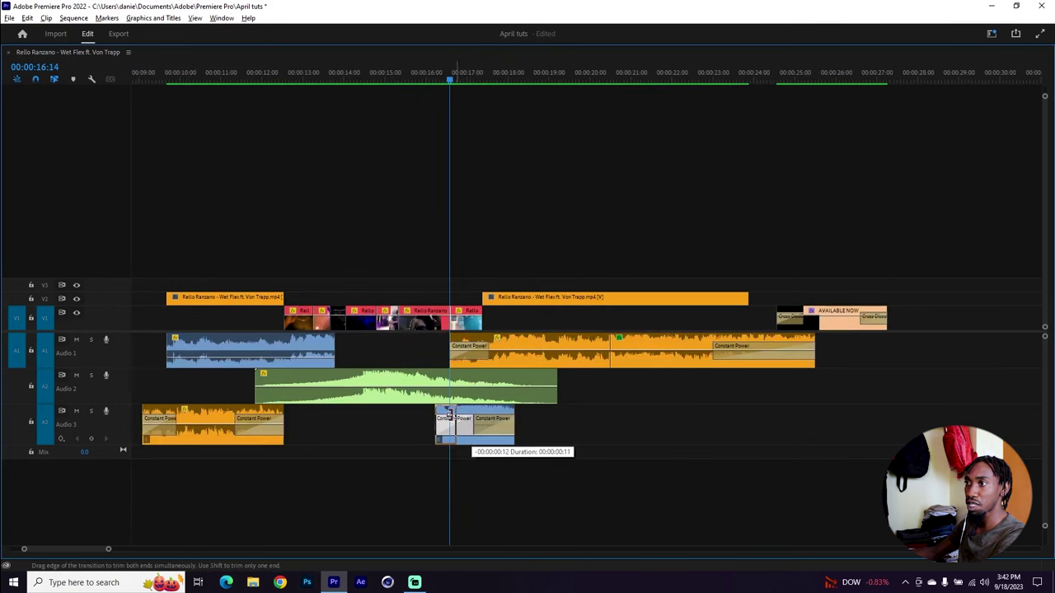
pyautogui.click(484, 426)
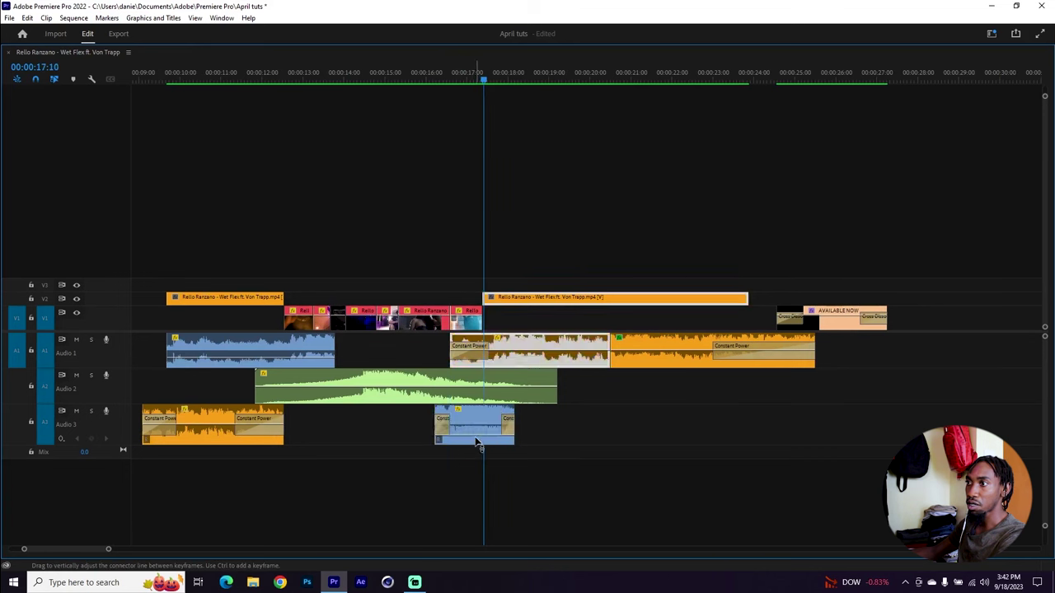
pyautogui.click(425, 80)
pyautogui.press('space')
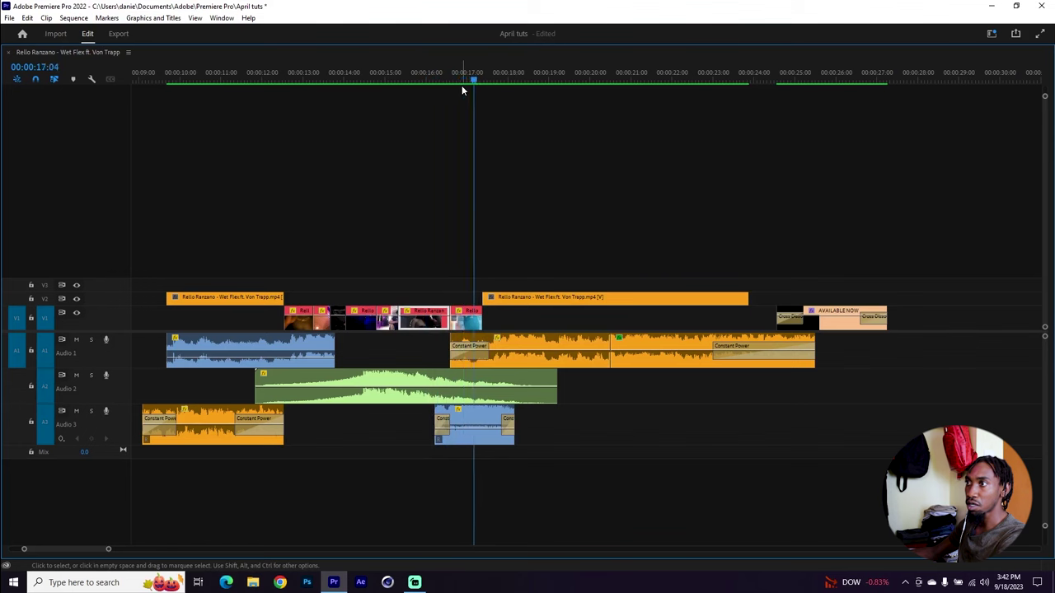
# - Play the whole edit from the beginning through to the AVAILABLE NOW title to review the picture and sound
pyautogui.press('`')
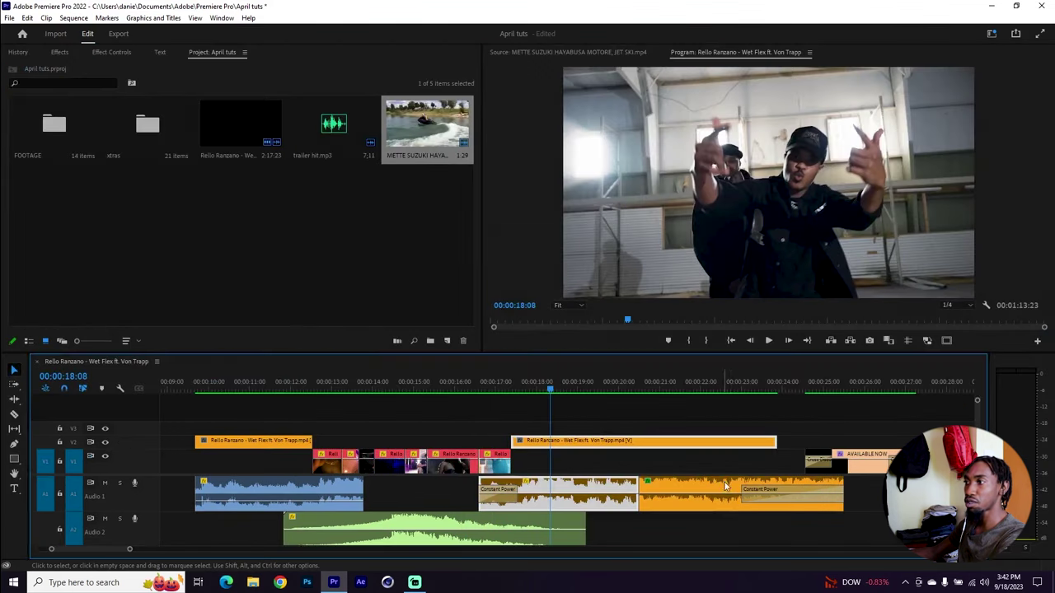
pyautogui.scroll(-6, 723, 485)
pyautogui.click(225, 387)
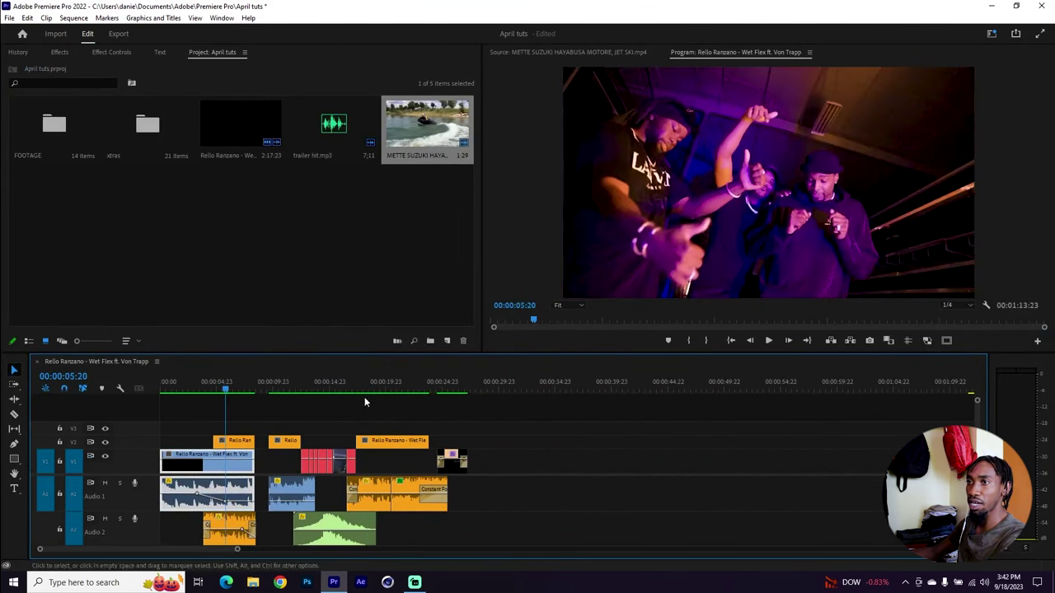
pyautogui.press('Home')
pyautogui.scroll(-2, 350, 464)
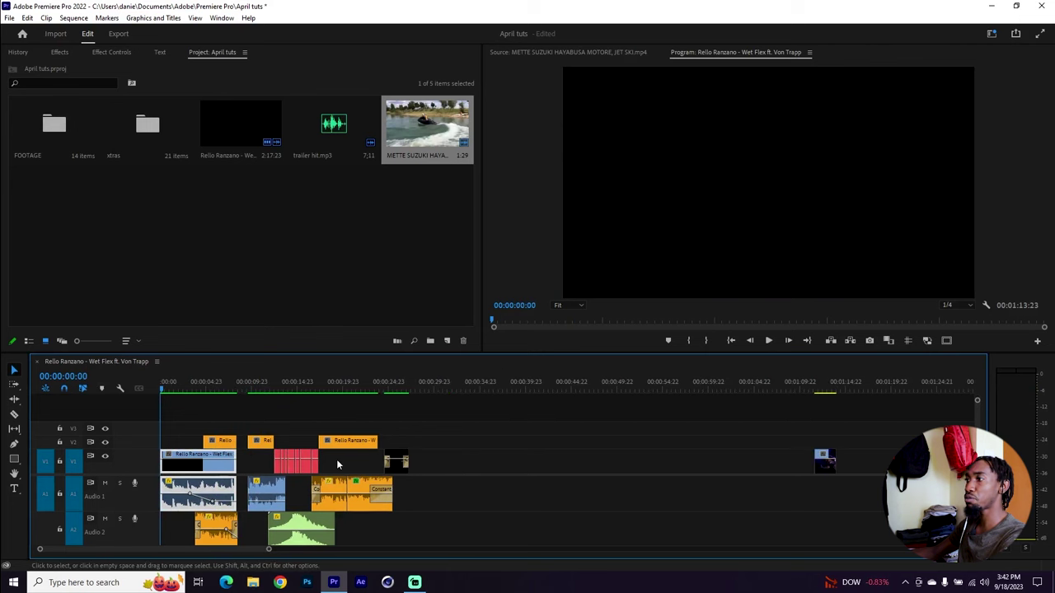
pyautogui.press('space')
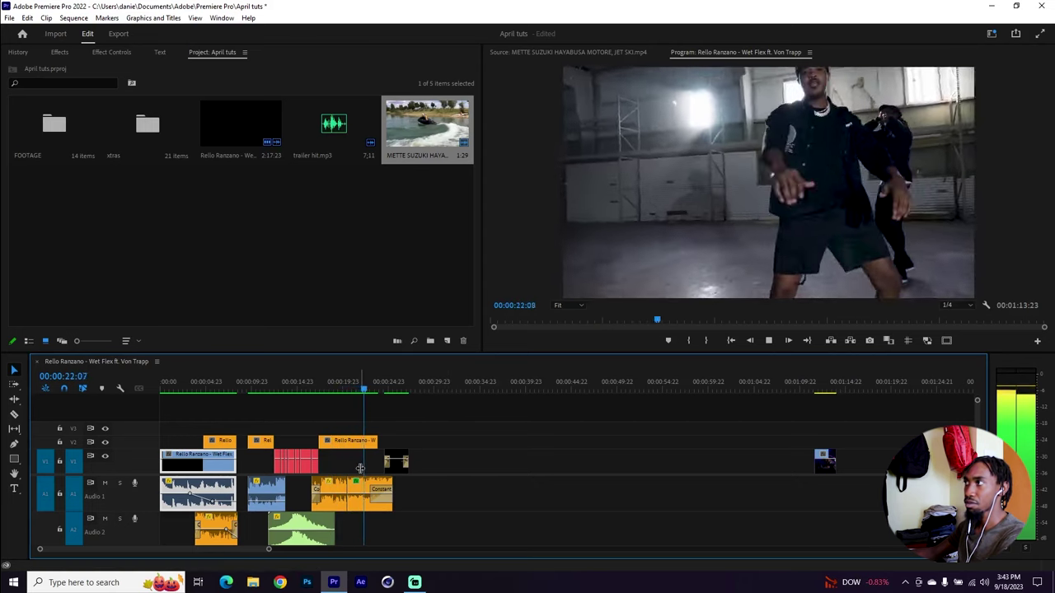
pyautogui.press('super')
pyautogui.press('super')
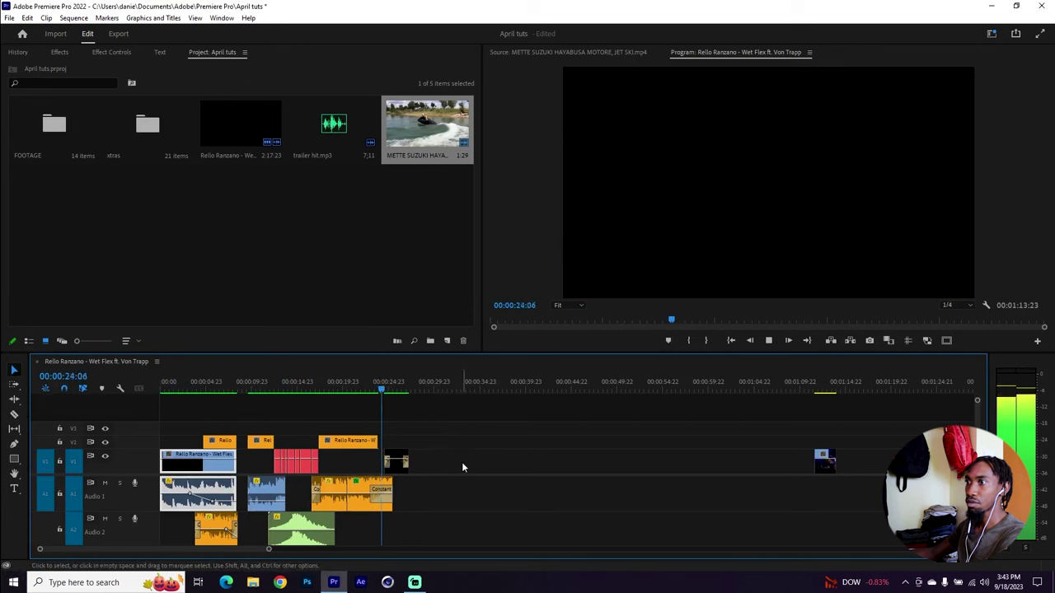
pyautogui.press('space')
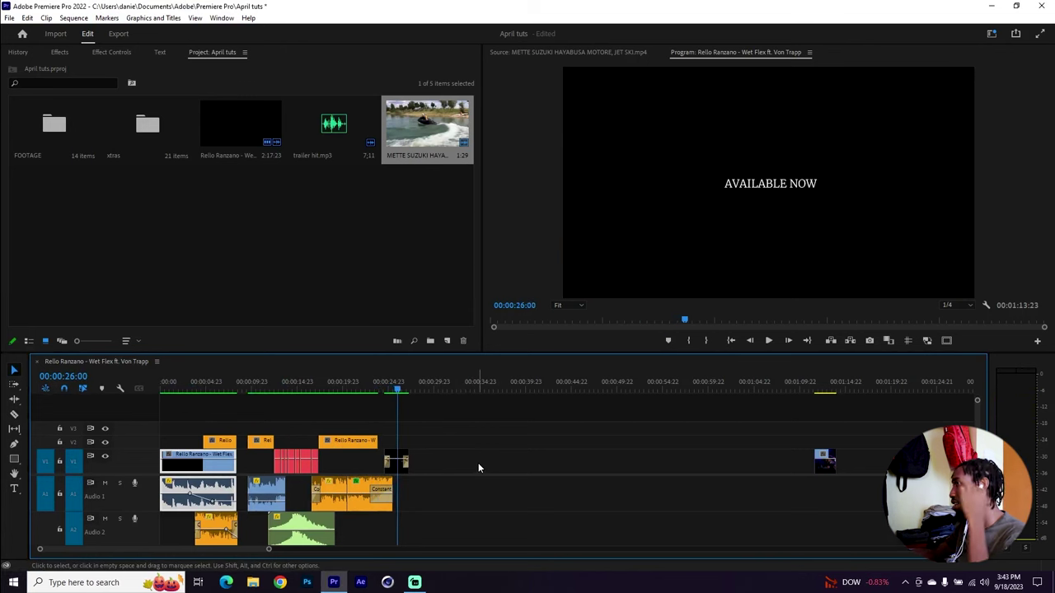
# - Park the playhead on the closing title at 00:00:25:18 and open trailer hit.mp3 in the source view to examine its waveform
pyautogui.press('d')
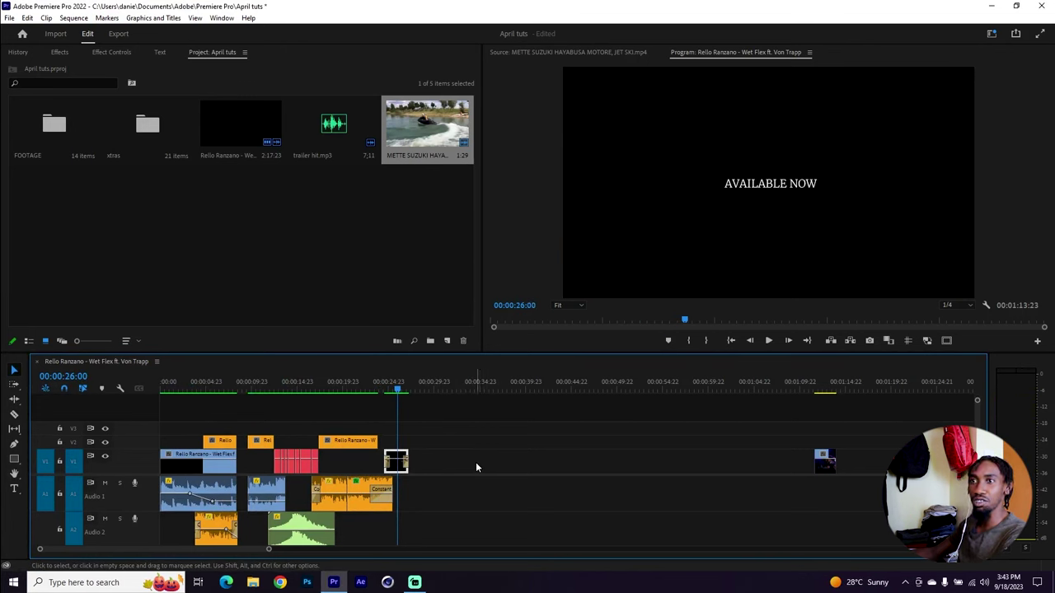
pyautogui.click(401, 391)
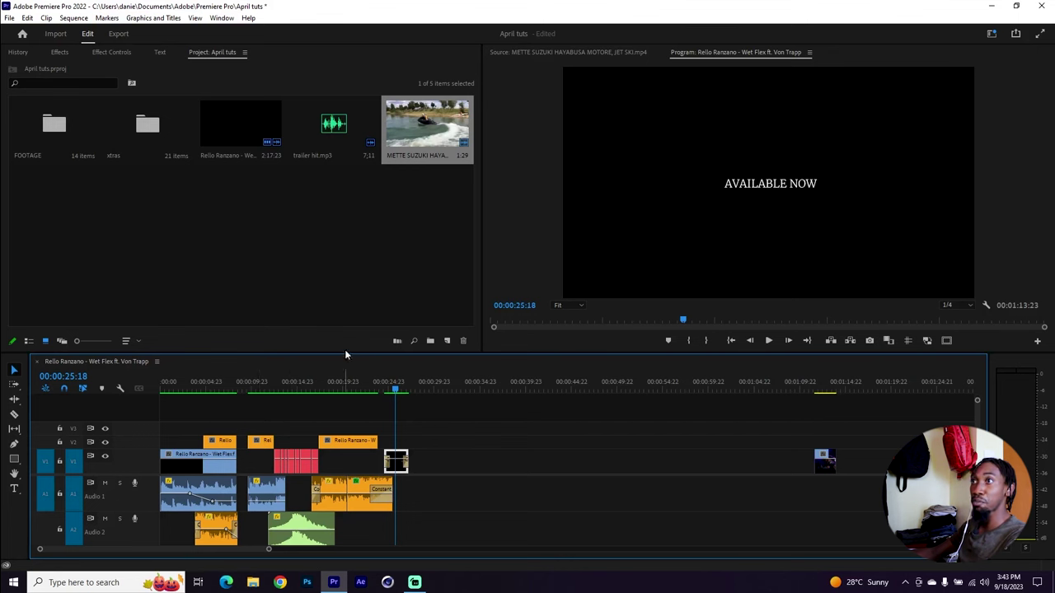
pyautogui.doubleClick(334, 124)
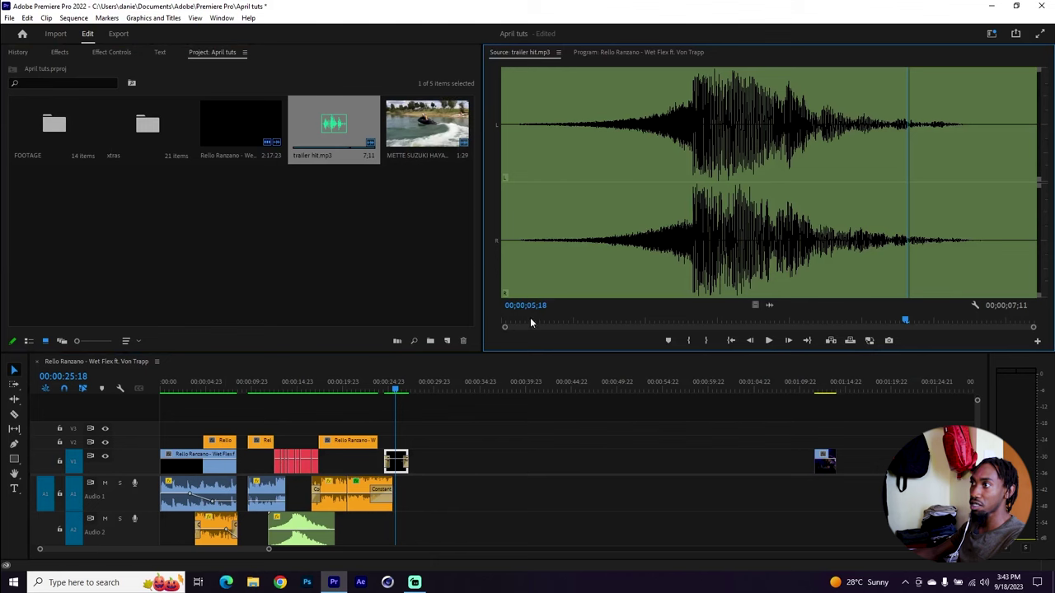
pyautogui.moveTo(565, 323); pyautogui.dragTo(643, 387)
pyautogui.scroll(3, 255, 482)
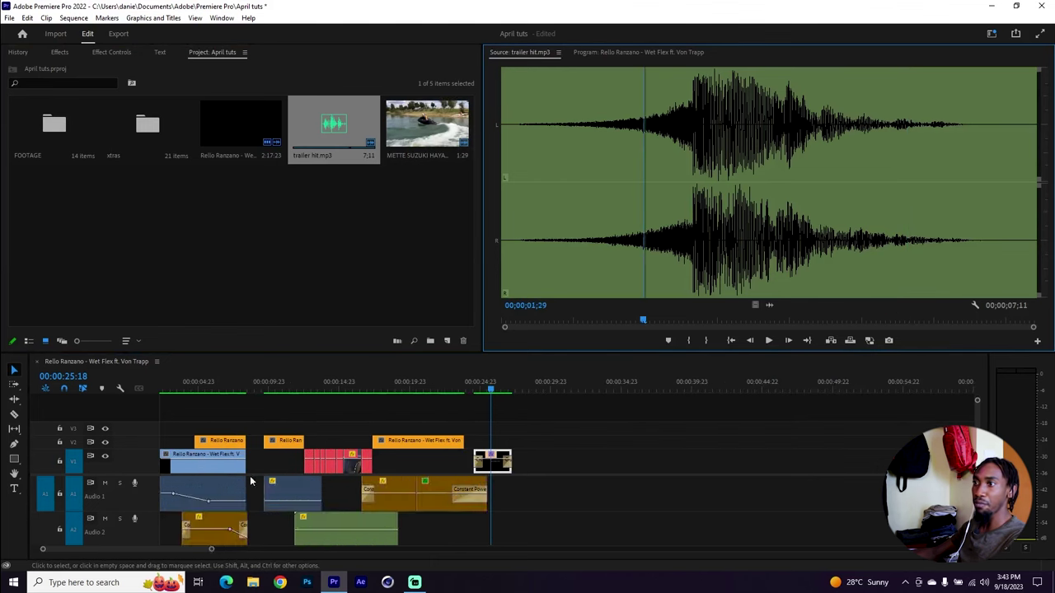
pyautogui.click(706, 469)
pyautogui.press('-')
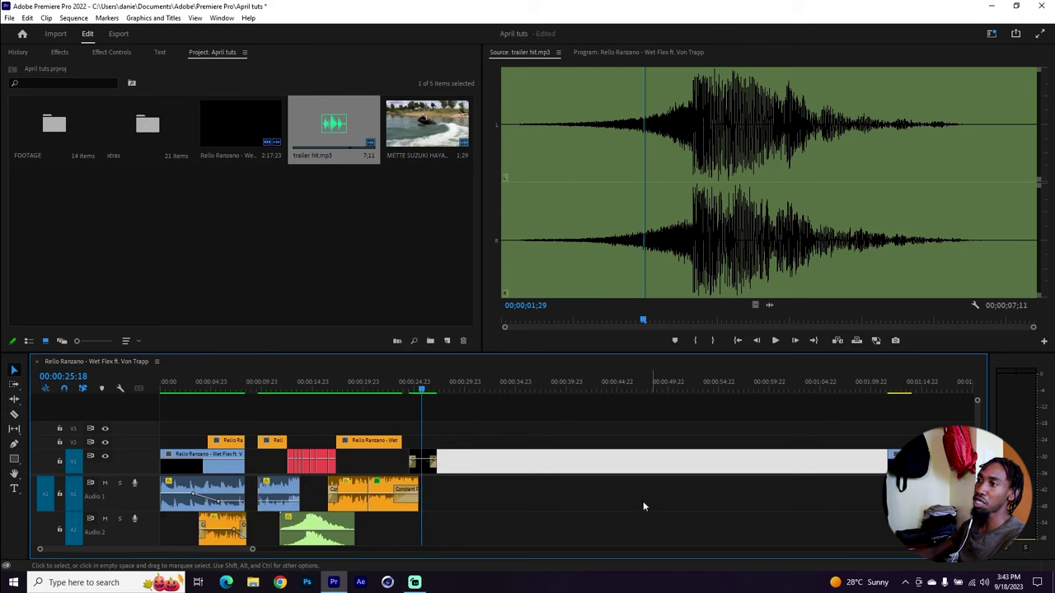
pyautogui.click(510, 489)
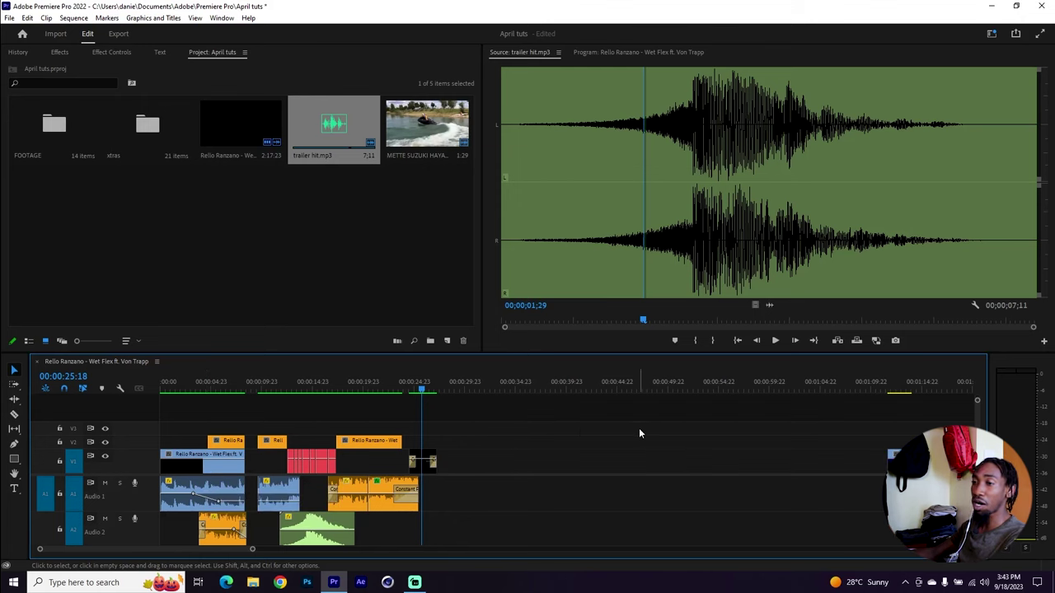